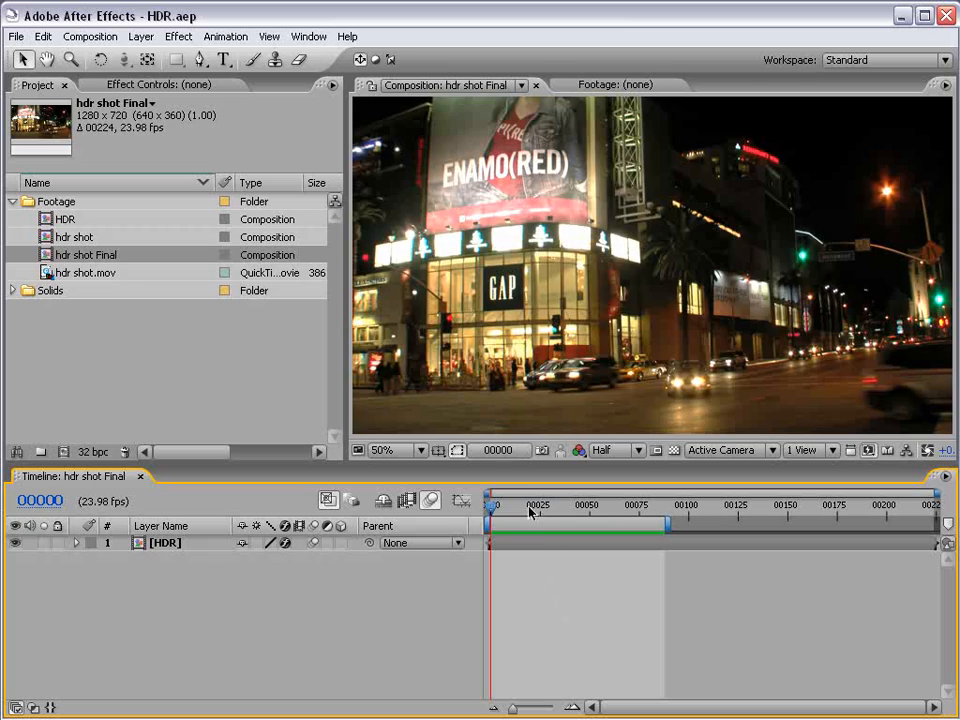
# Examine the motion-blurred highlights of the night street shot up close between frames 25 and 40.
pyautogui.moveTo(530, 512); pyautogui.dragTo(550, 513)
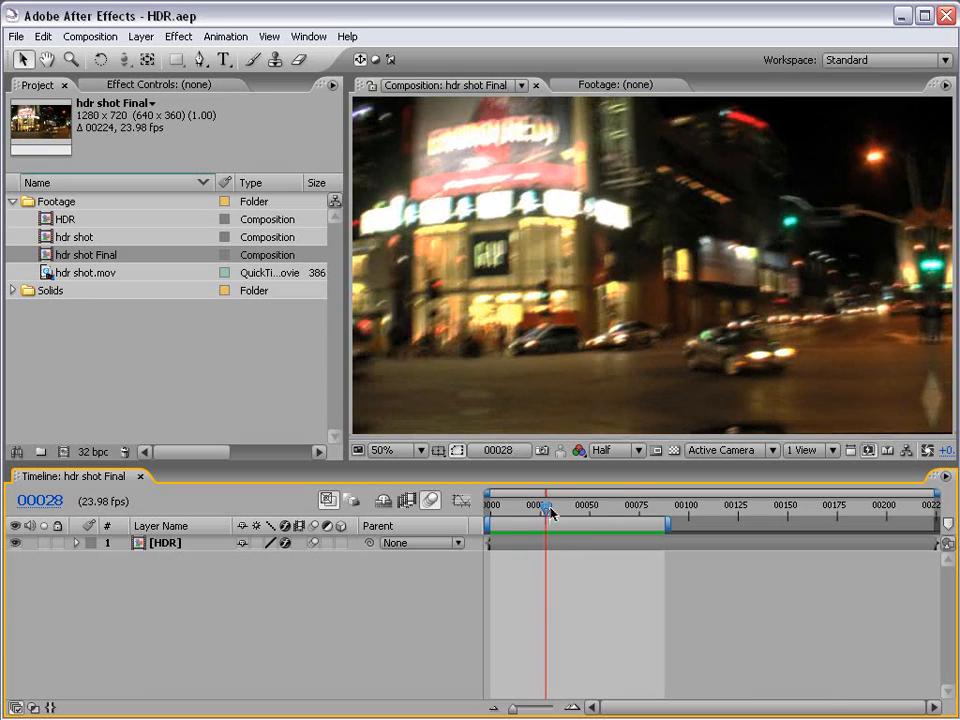
pyautogui.scroll(1, 673, 315)
pyautogui.press('space')
pyautogui.moveTo(598, 364); pyautogui.dragTo(655, 305)
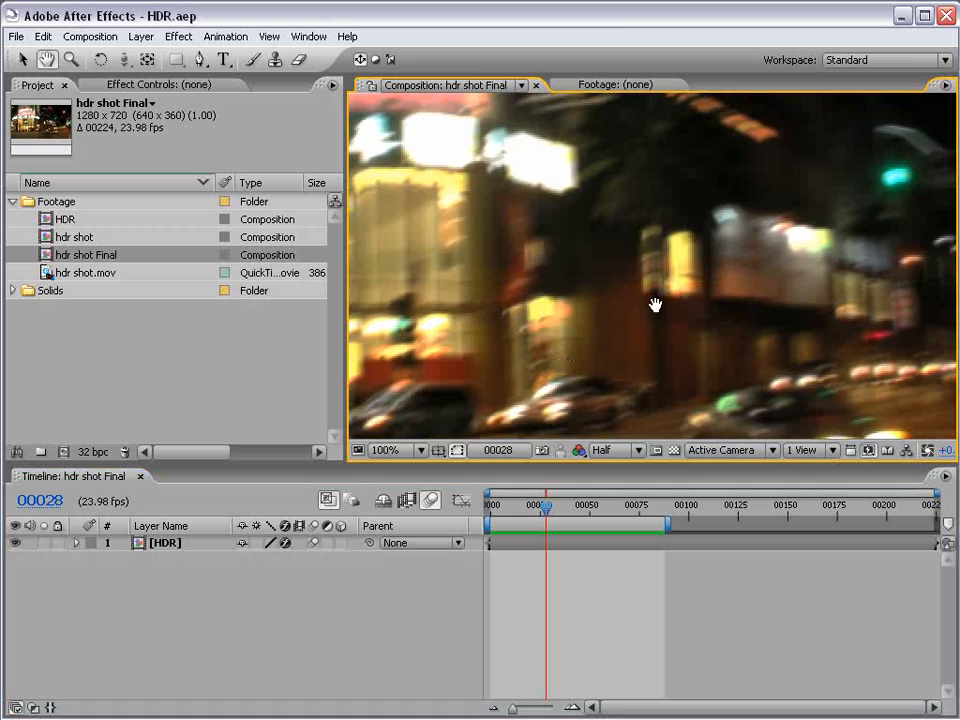
pyautogui.moveTo(926, 258); pyautogui.dragTo(632, 319)
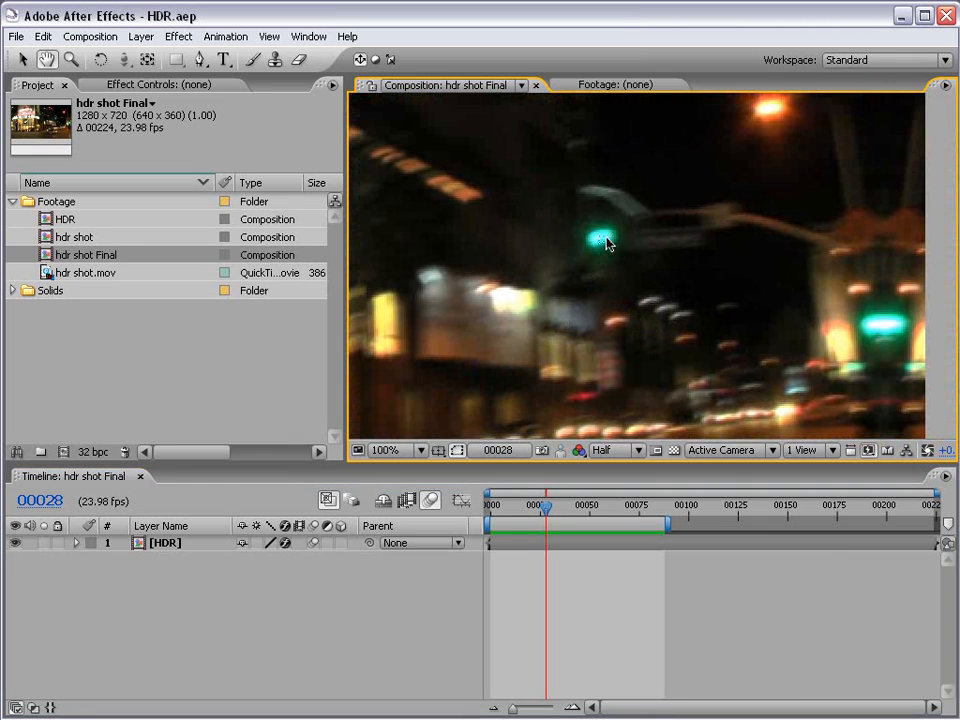
pyautogui.moveTo(562, 384); pyautogui.dragTo(581, 330)
pyautogui.moveTo(545, 507); pyautogui.dragTo(569, 508)
pyautogui.scroll(-1, 619, 291)
pyautogui.moveTo(744, 315); pyautogui.dragTo(666, 334)
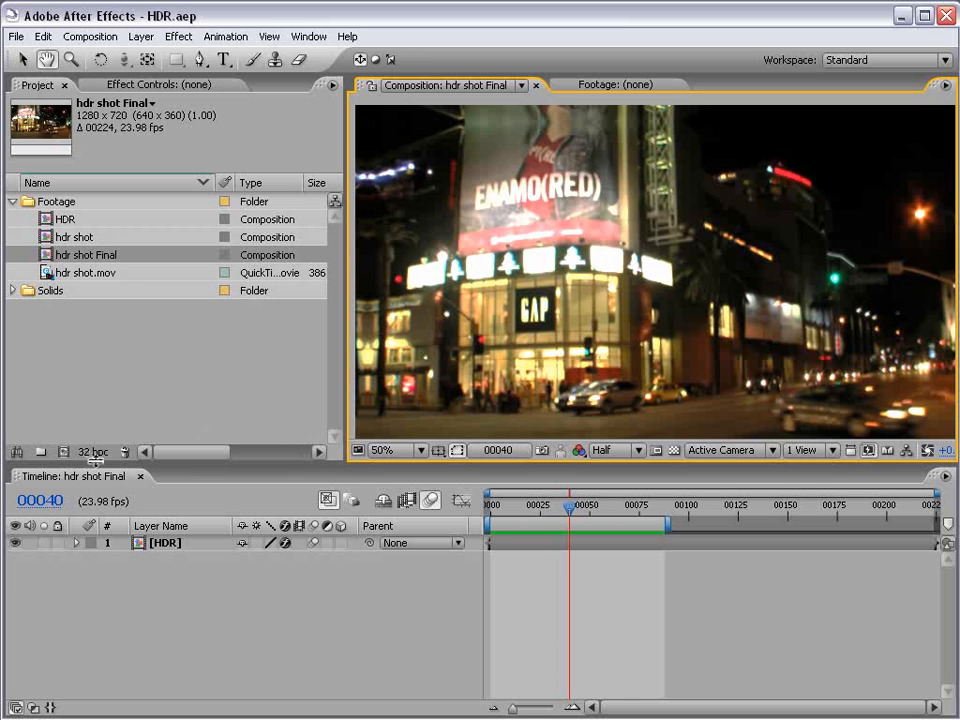
pyautogui.moveTo(569, 506); pyautogui.dragTo(540, 509)
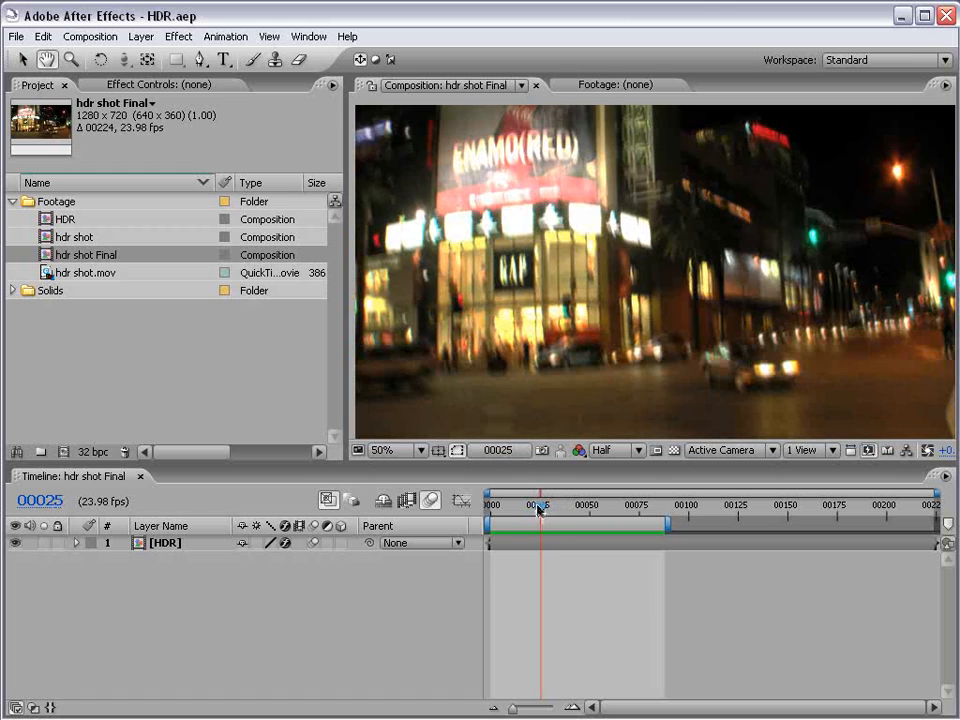
pyautogui.scroll(1, 590, 390)
pyautogui.moveTo(588, 335); pyautogui.dragTo(601, 383)
pyautogui.scroll(-1, 600, 383)
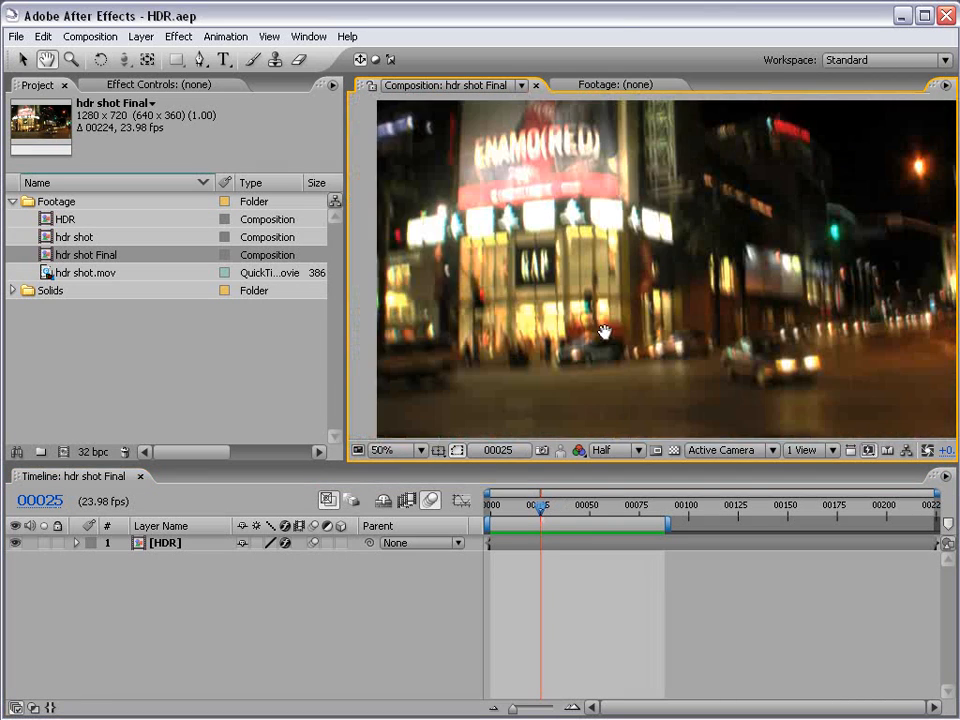
# Preview the blurred shot at 8 bpc up to frame 35, and return the project colour depth to 32 bpc.
pyautogui.click(92, 452)
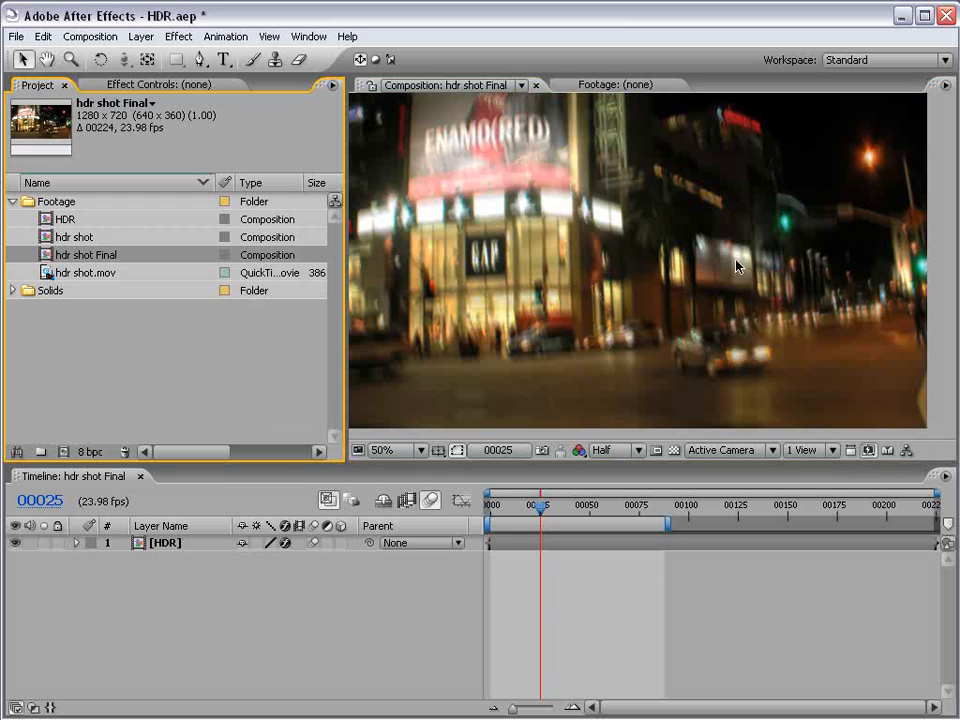
pyautogui.moveTo(766, 225)
pyautogui.mouseDown()
pyautogui.moveTo(739, 259)
pyautogui.moveTo(760, 249)
pyautogui.mouseUp()
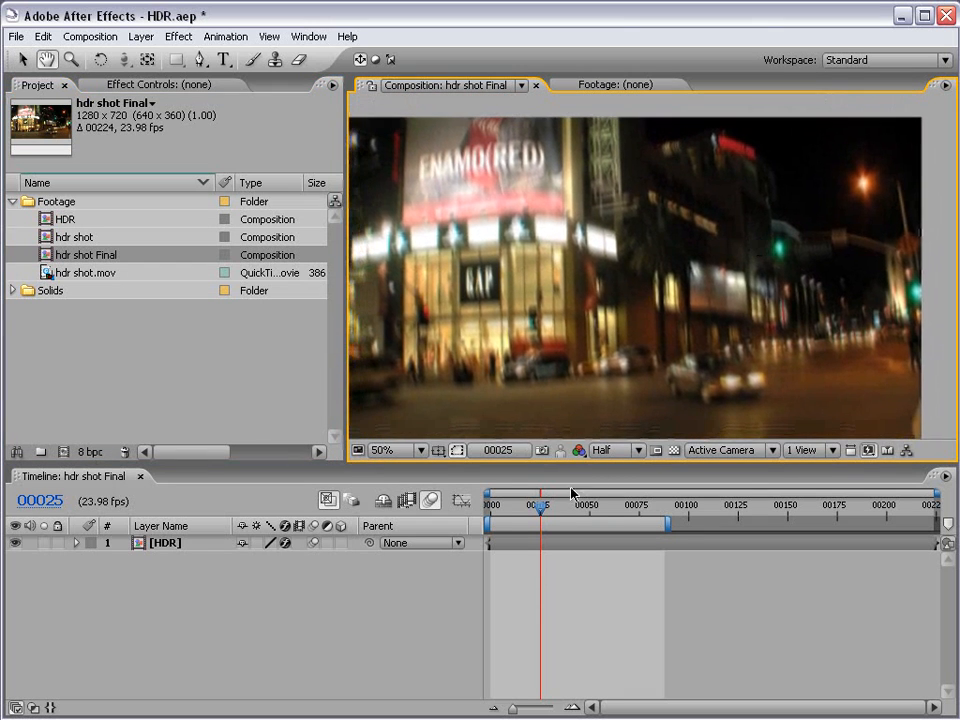
pyautogui.moveTo(545, 505); pyautogui.dragTo(561, 516)
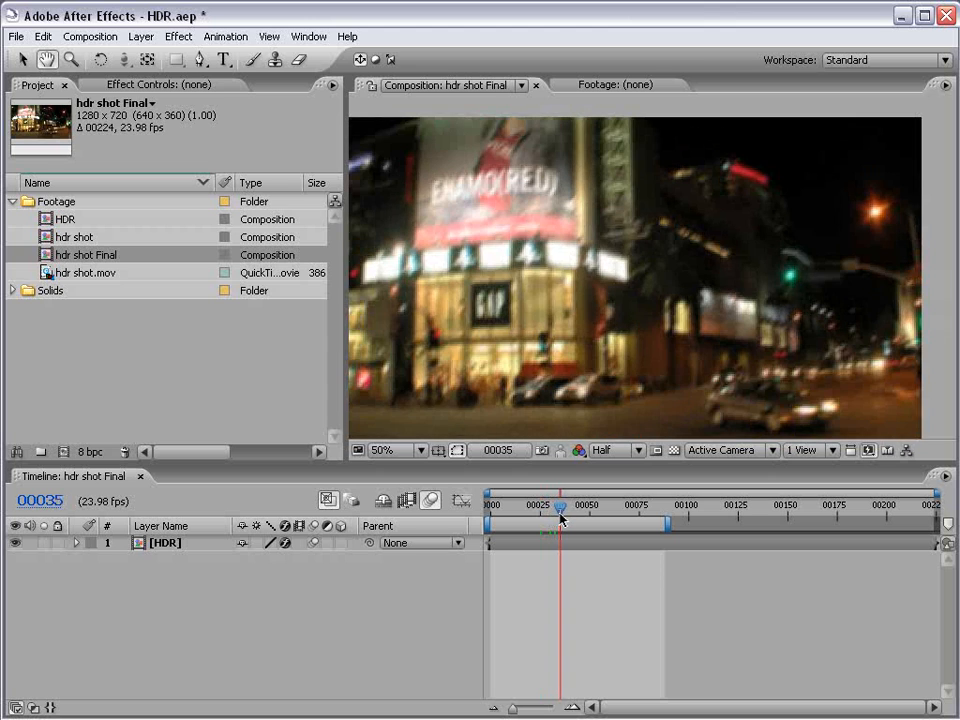
pyautogui.click(91, 453)
pyautogui.click(91, 453)
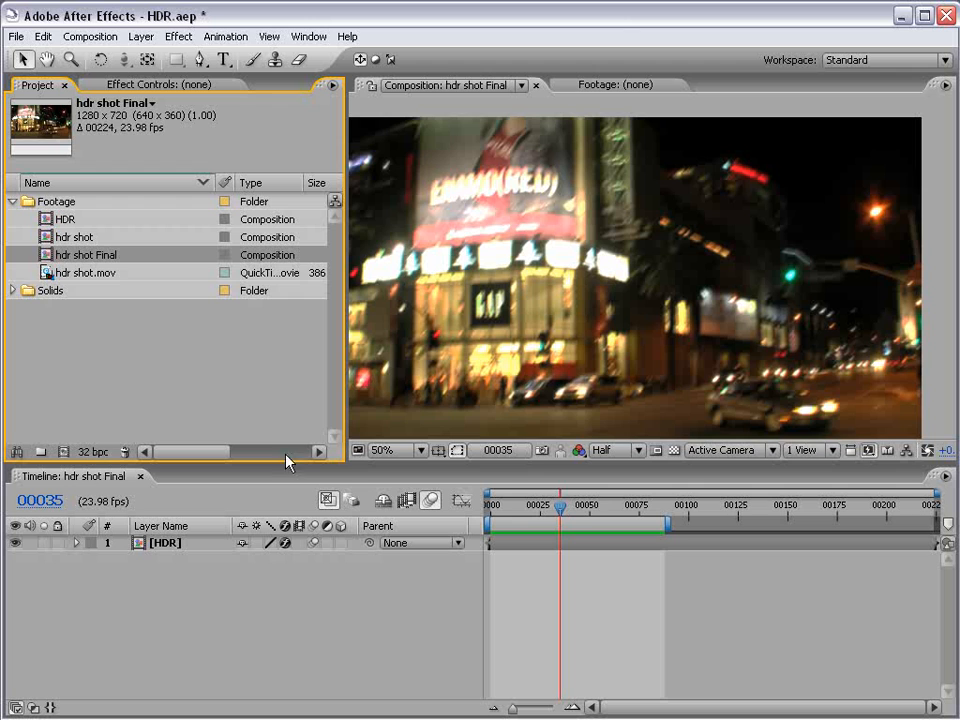
# Compare the blurred highlights at frame 50 in lower colour depths such as 16 bpc against 32 bpc, ending at 32 bpc.
pyautogui.moveTo(560, 506); pyautogui.dragTo(590, 506)
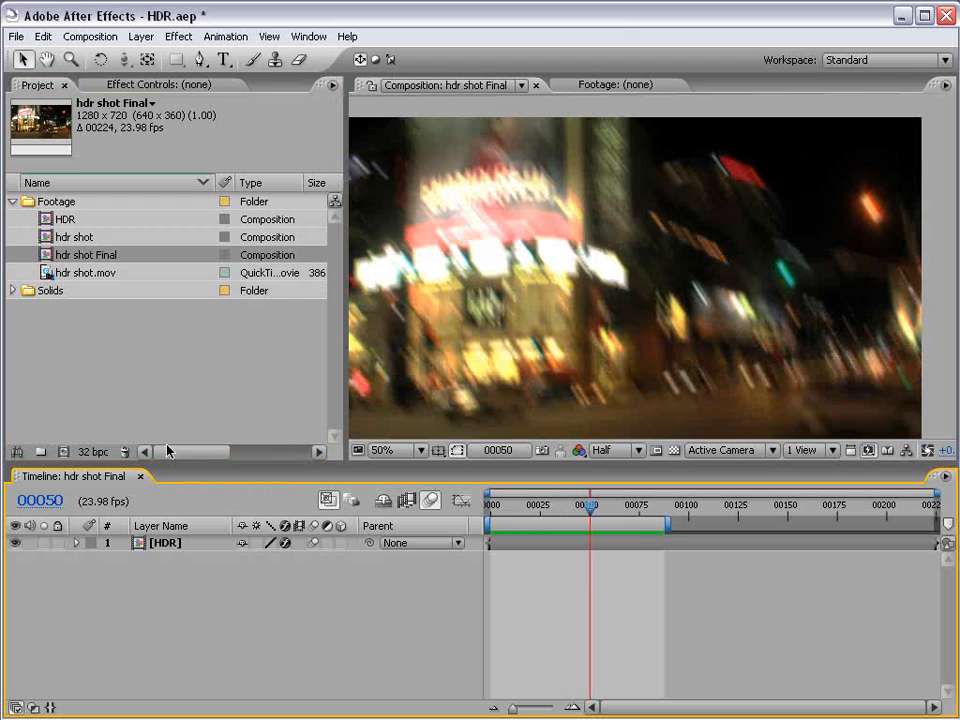
pyautogui.click(93, 453)
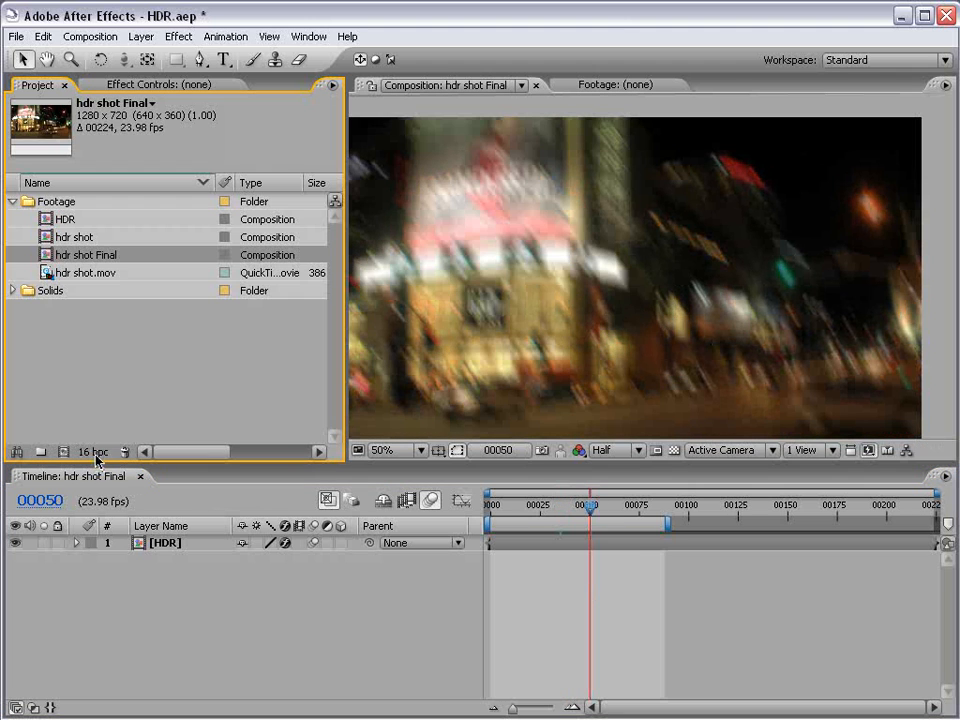
pyautogui.click(93, 453)
pyautogui.click(93, 453)
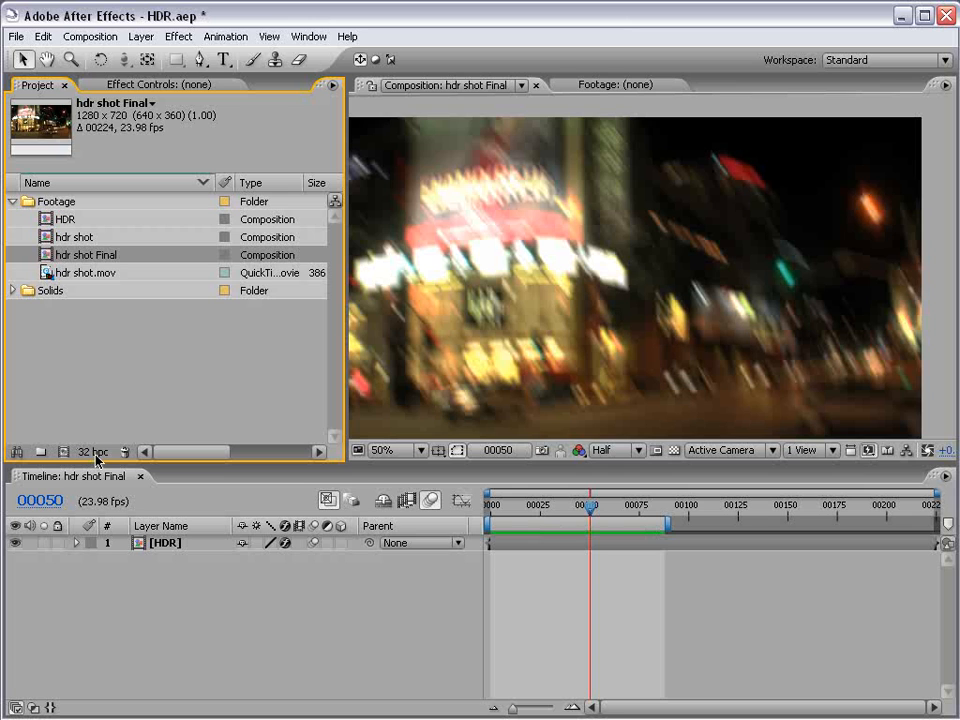
pyautogui.click(93, 453)
pyautogui.click(93, 453)
pyautogui.click(93, 453)
pyautogui.click(93, 453)
# Step back and forth through the passing-car frames 168 to 172, and return to frame 63.
pyautogui.moveTo(590, 508); pyautogui.dragTo(823, 514)
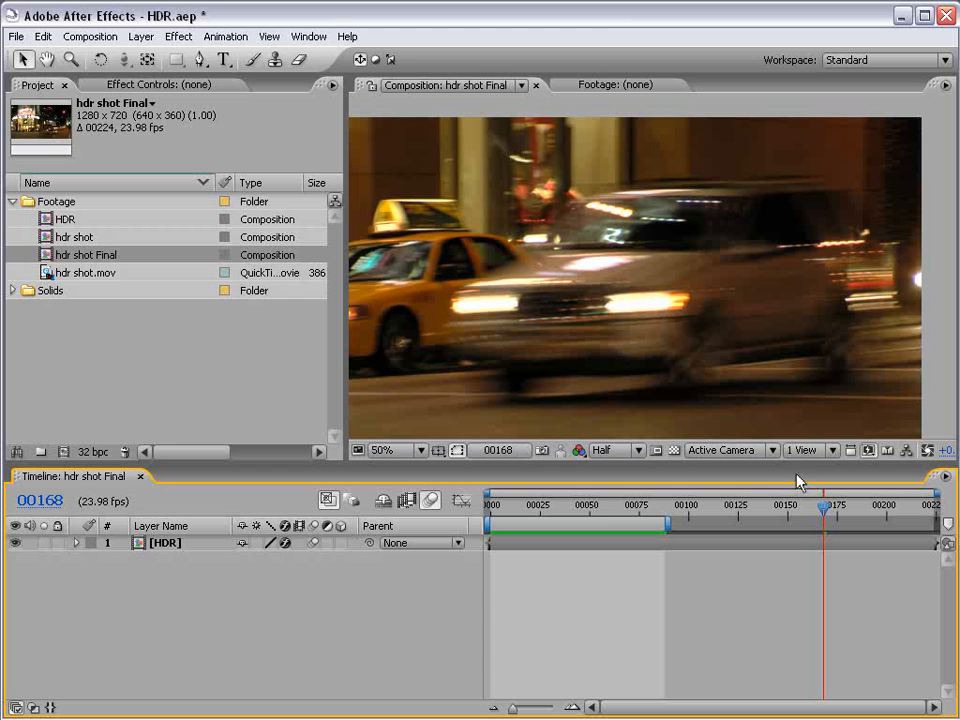
pyautogui.press('pagedown')
pyautogui.press('pagedown')
pyautogui.press('pagedown')
pyautogui.press('pagedown')
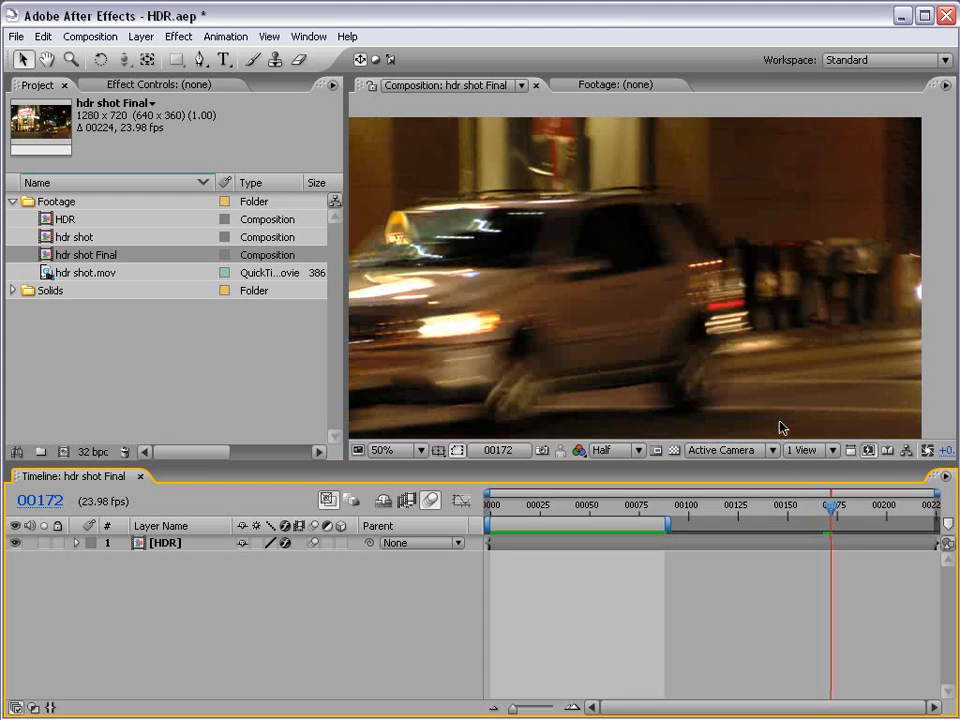
pyautogui.press('pageup')
pyautogui.press('pageup')
pyautogui.press('pageup')
pyautogui.press('pageup')
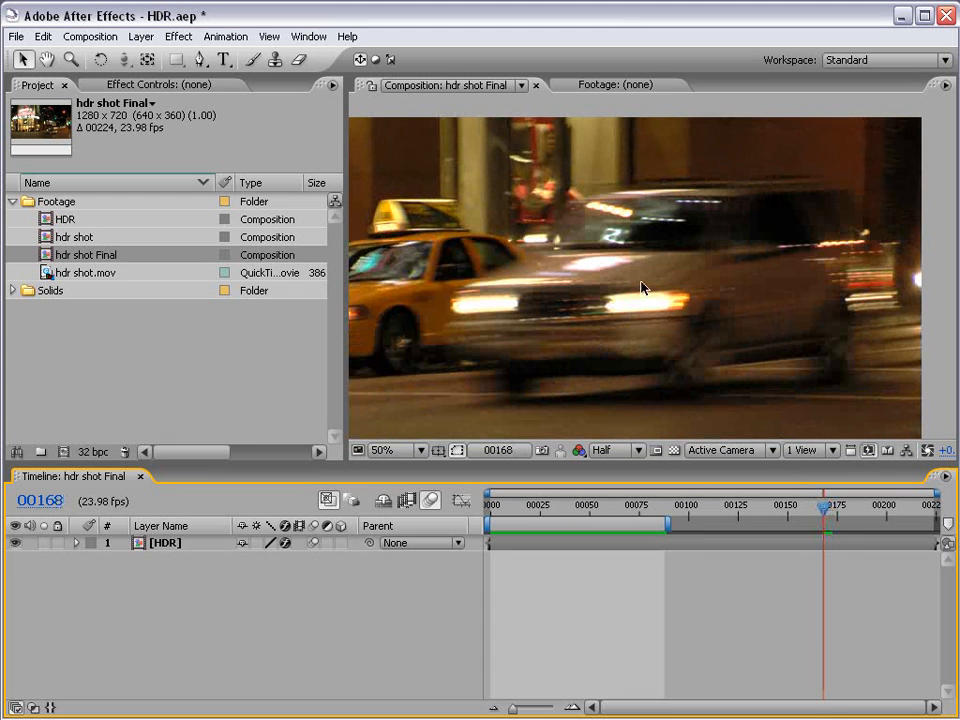
pyautogui.moveTo(645, 513); pyautogui.dragTo(615, 513)
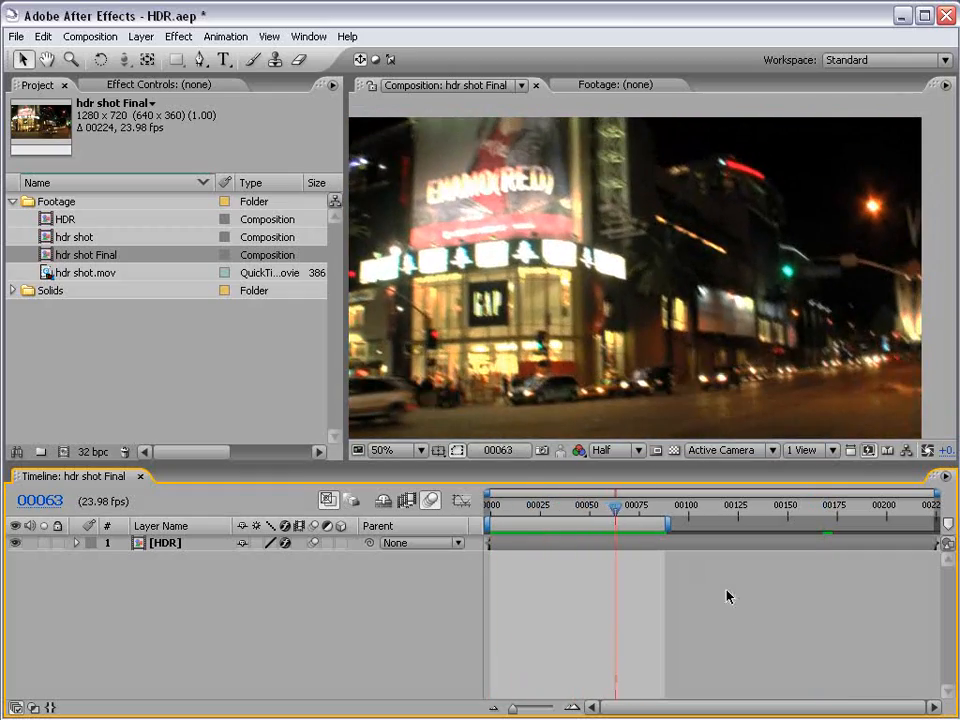
# Preview the source footage hdr shot.mov in its own window and close it.
pyautogui.click(657, 546)
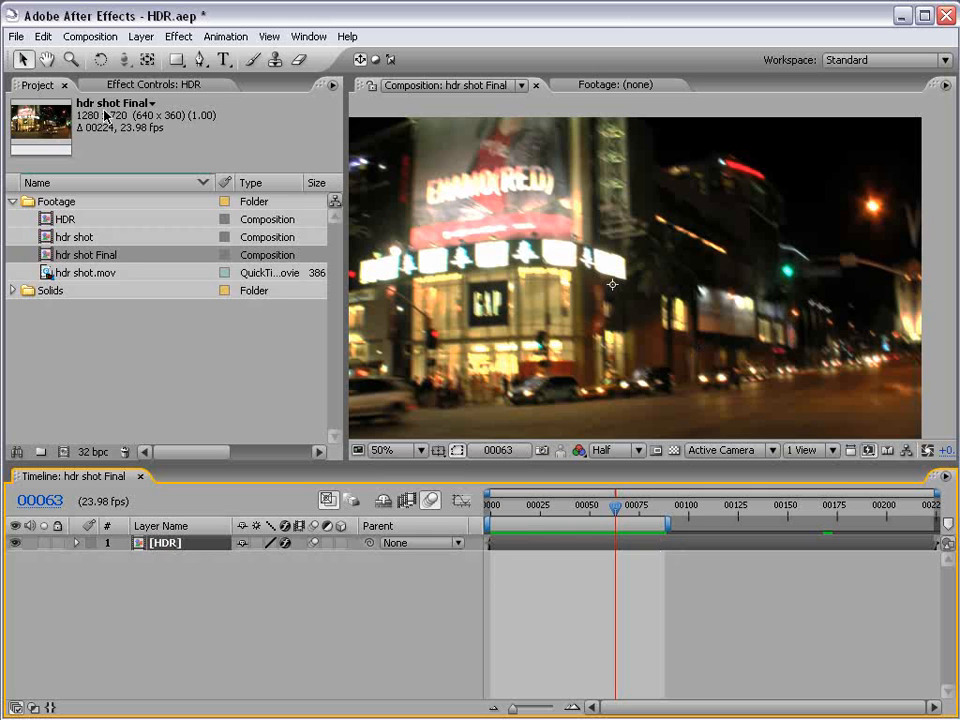
pyautogui.click(137, 336)
pyautogui.click(75, 276)
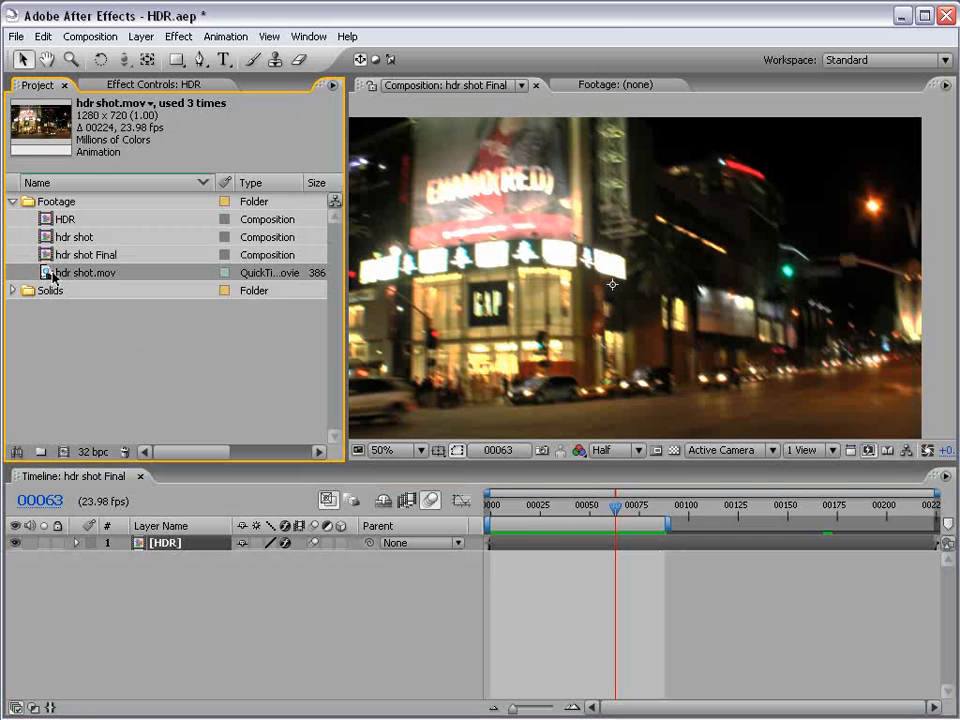
pyautogui.doubleClick(53, 276)
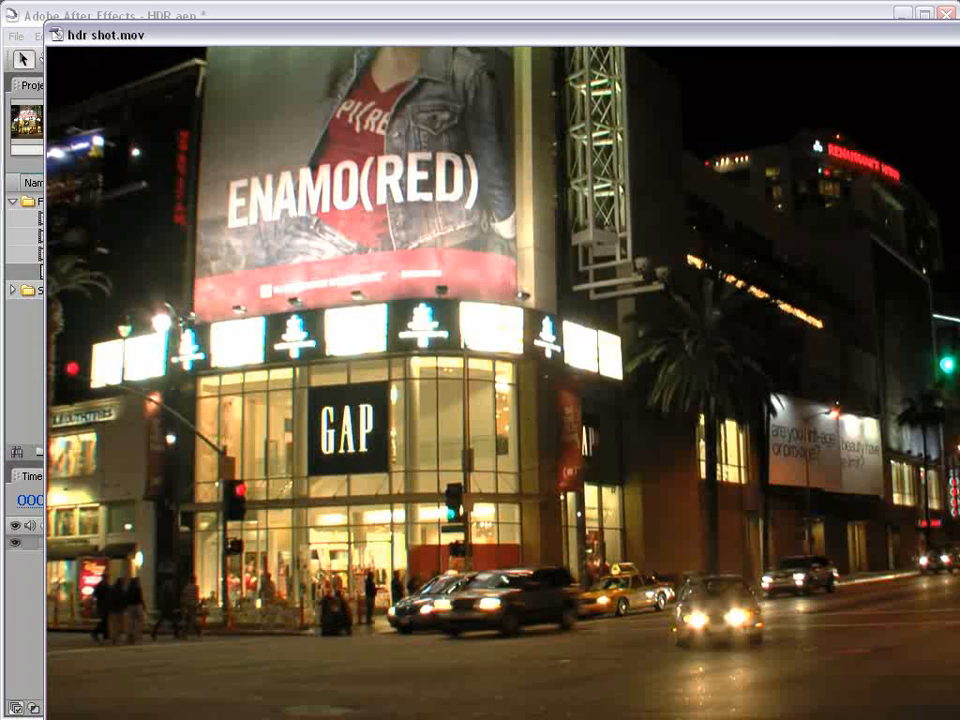
pyautogui.moveTo(957, 645); pyautogui.dragTo(643, 451)
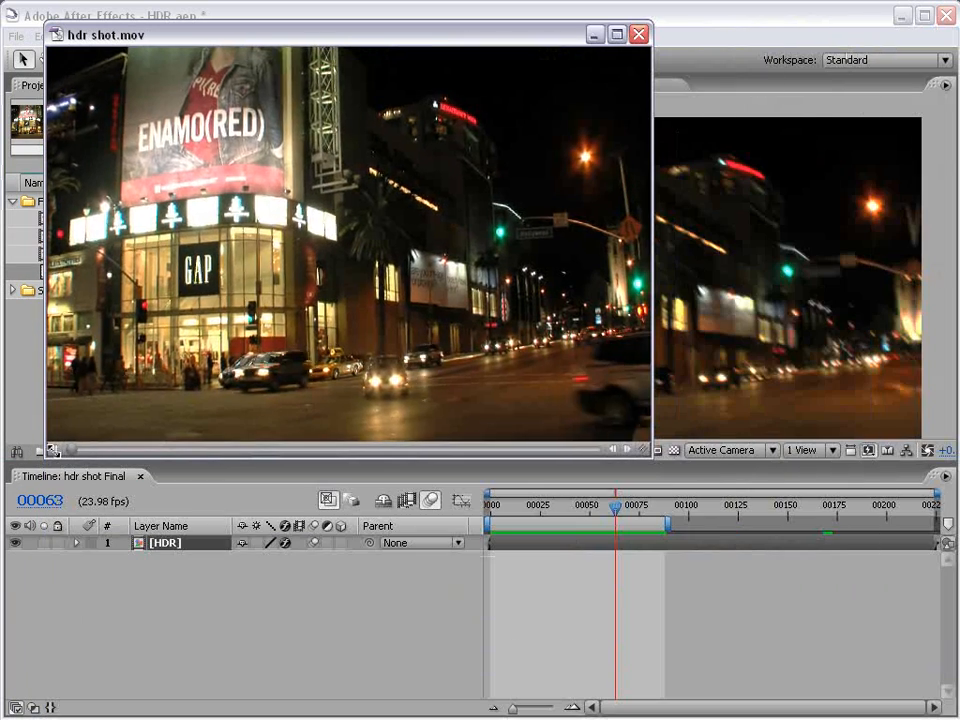
pyautogui.click(53, 451)
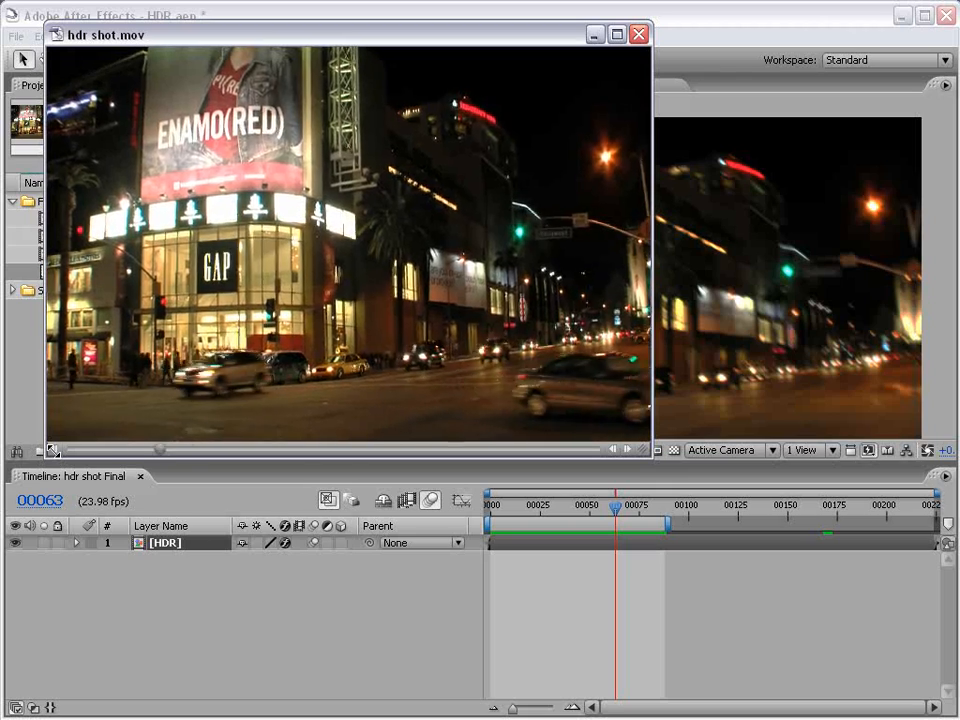
pyautogui.click(637, 35)
# Create a new composition from the hdr shot.mov footage and scrub through it.
pyautogui.moveTo(47, 272); pyautogui.dragTo(63, 451)
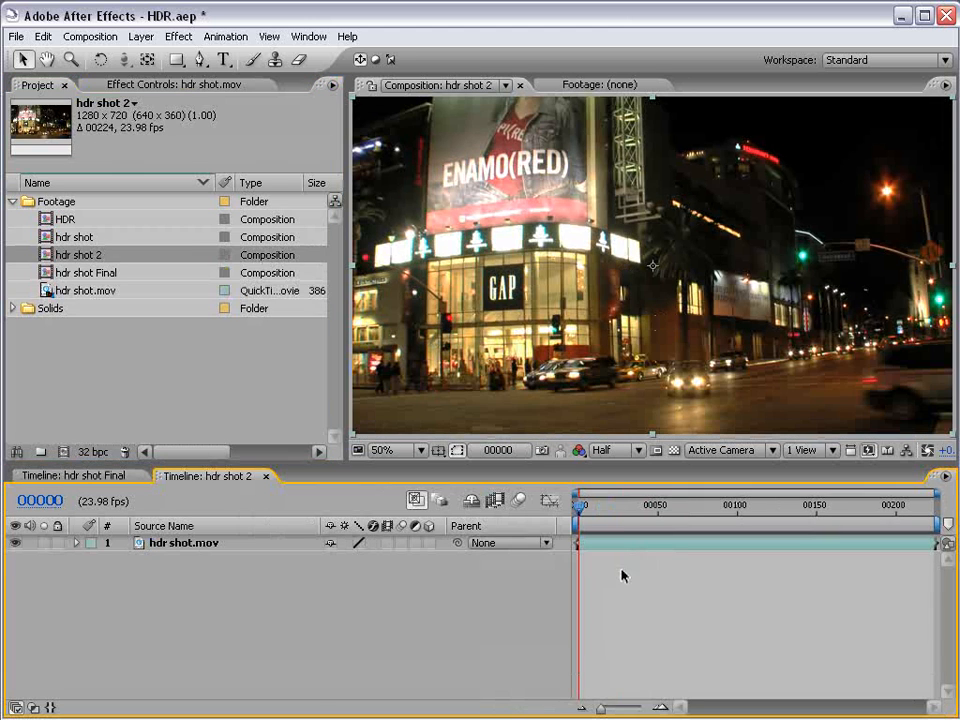
pyautogui.moveTo(579, 506); pyautogui.dragTo(548, 516)
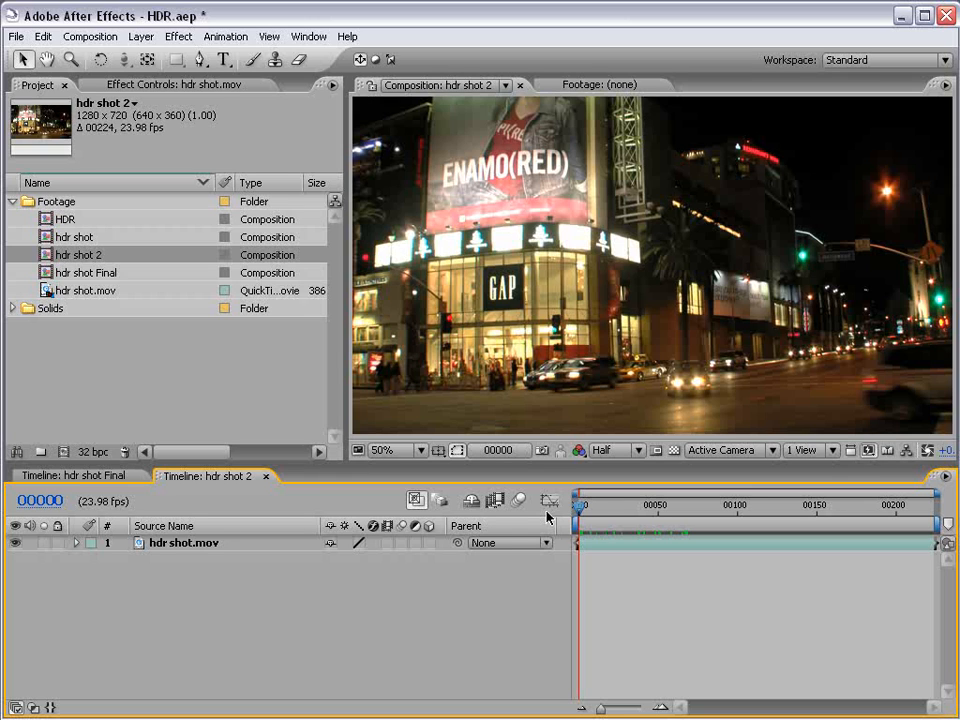
pyautogui.click(114, 294)
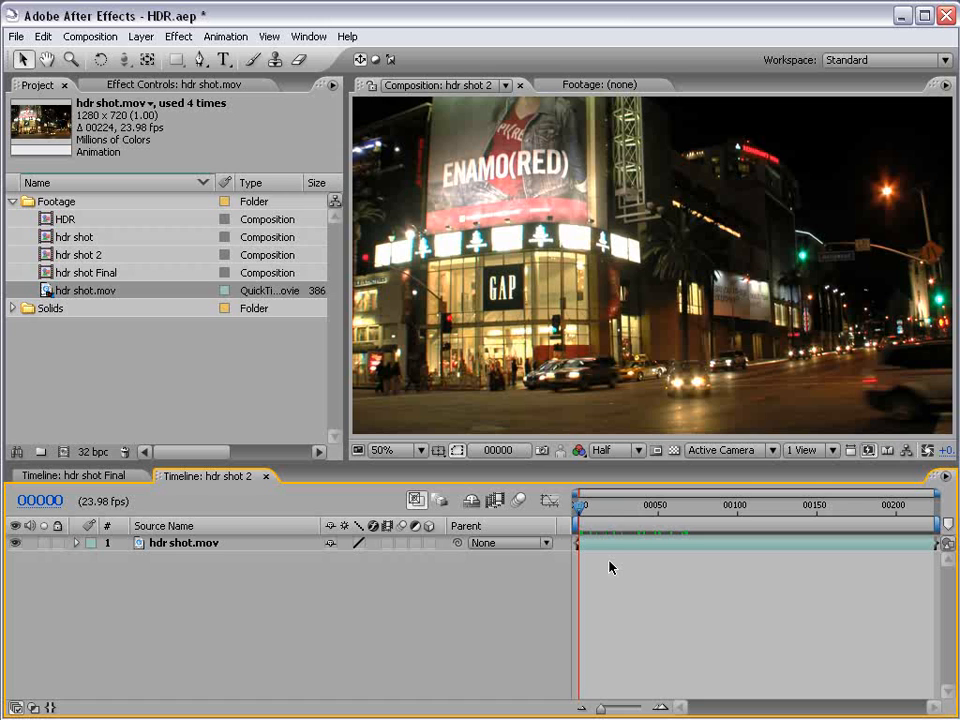
# Duplicate the hdr shot.mov layer and apply a Levels effect to the upper copy.
pyautogui.click(180, 543)
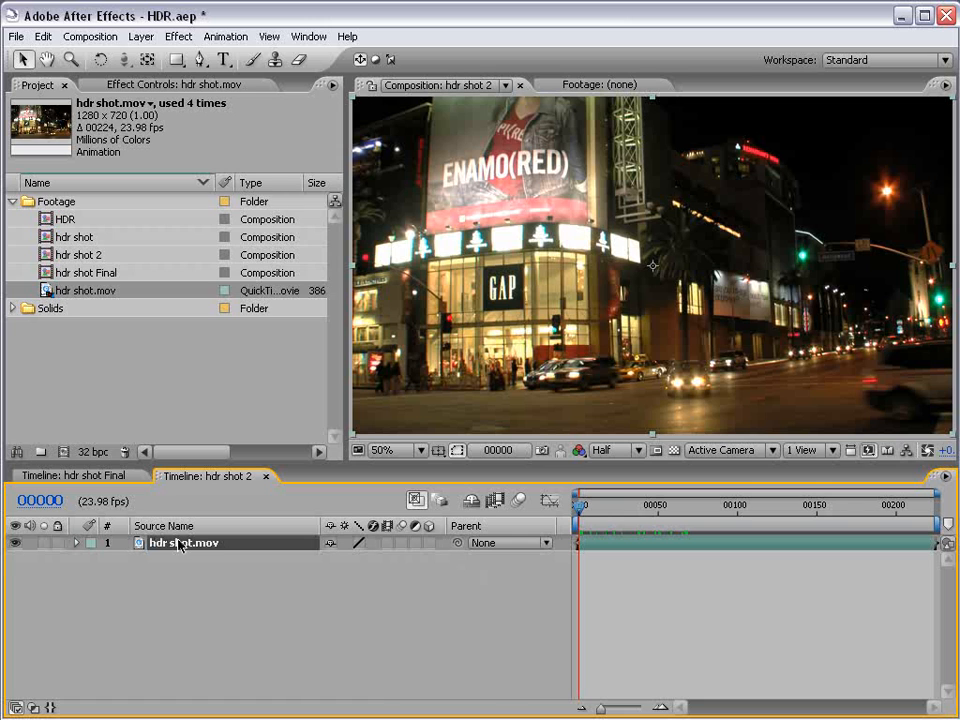
pyautogui.hotkey('ctrl', 'd')
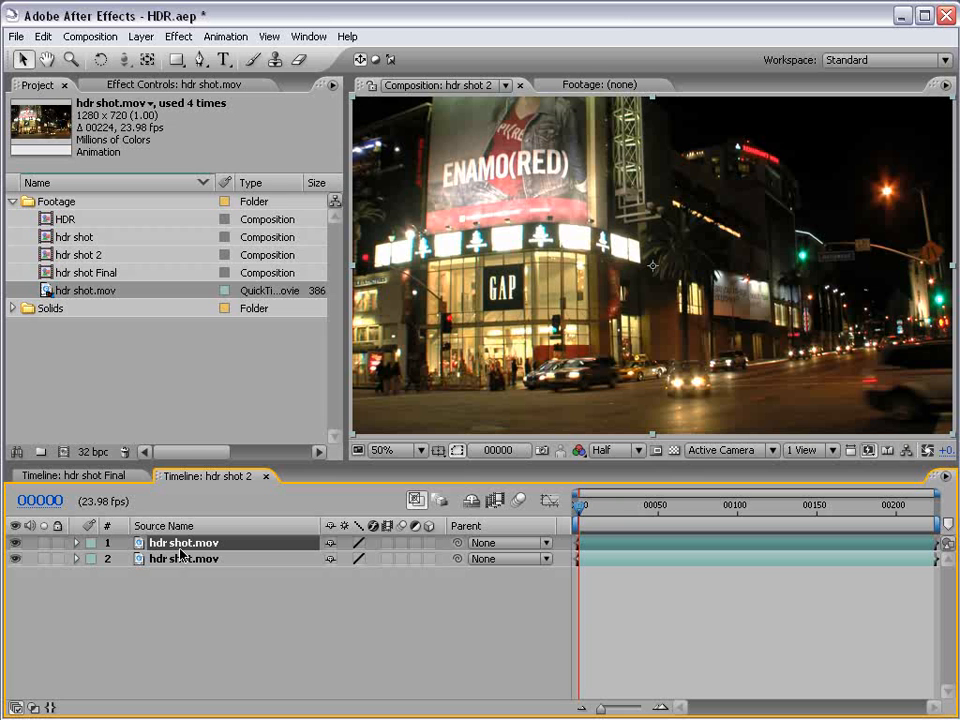
pyautogui.click(179, 36)
pyautogui.moveTo(230, 198)
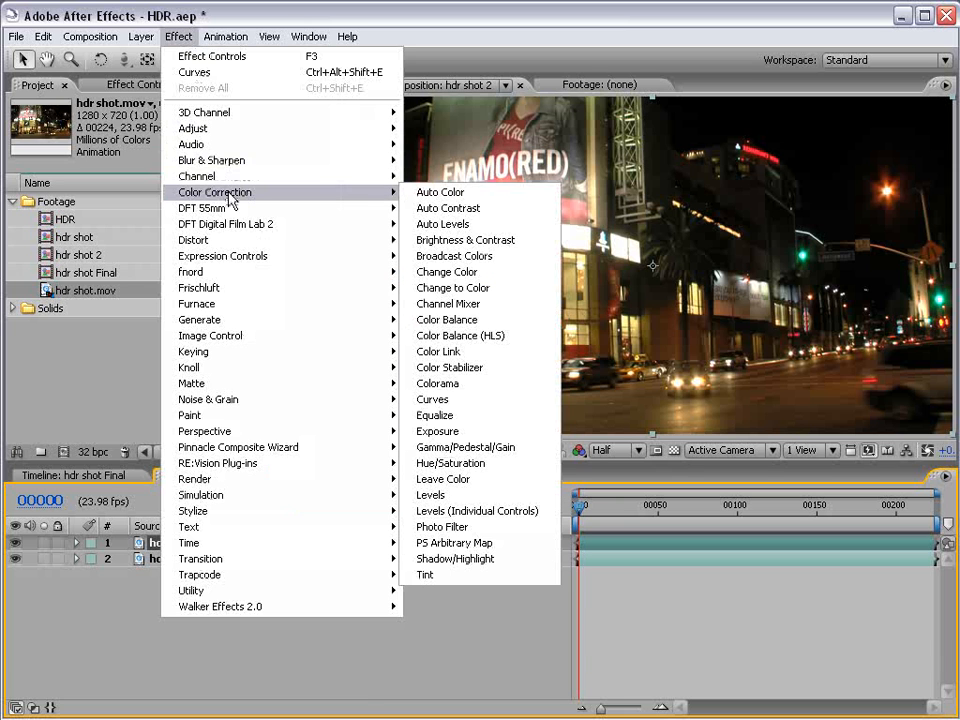
pyautogui.click(425, 495)
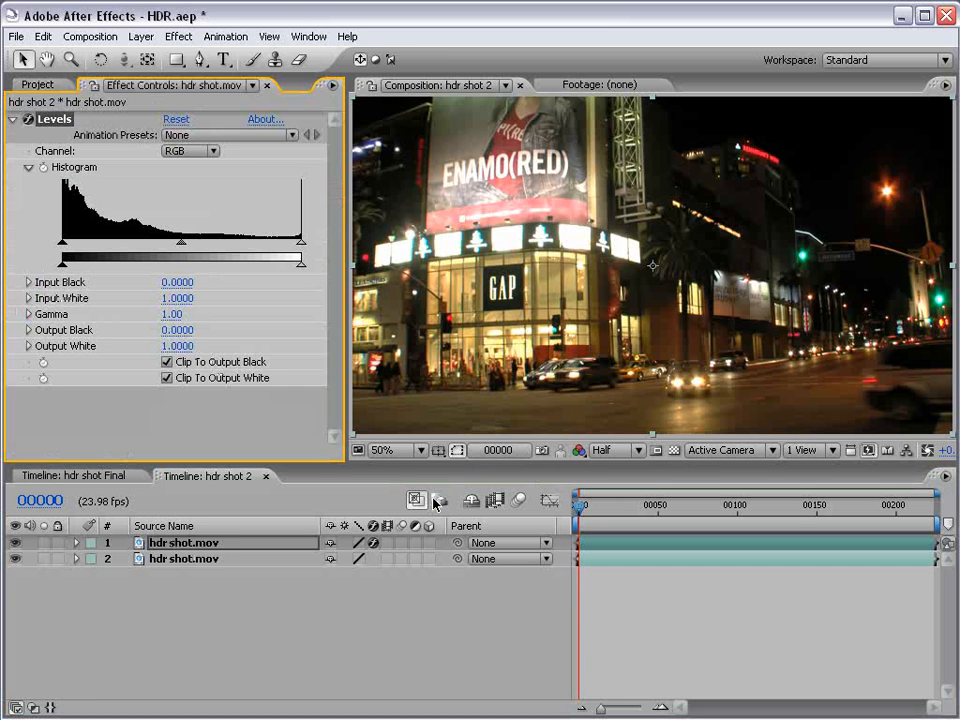
# Set the Levels Input Black to 0.95 on the upper layer to isolate the brightest highlights.
pyautogui.click(176, 283)
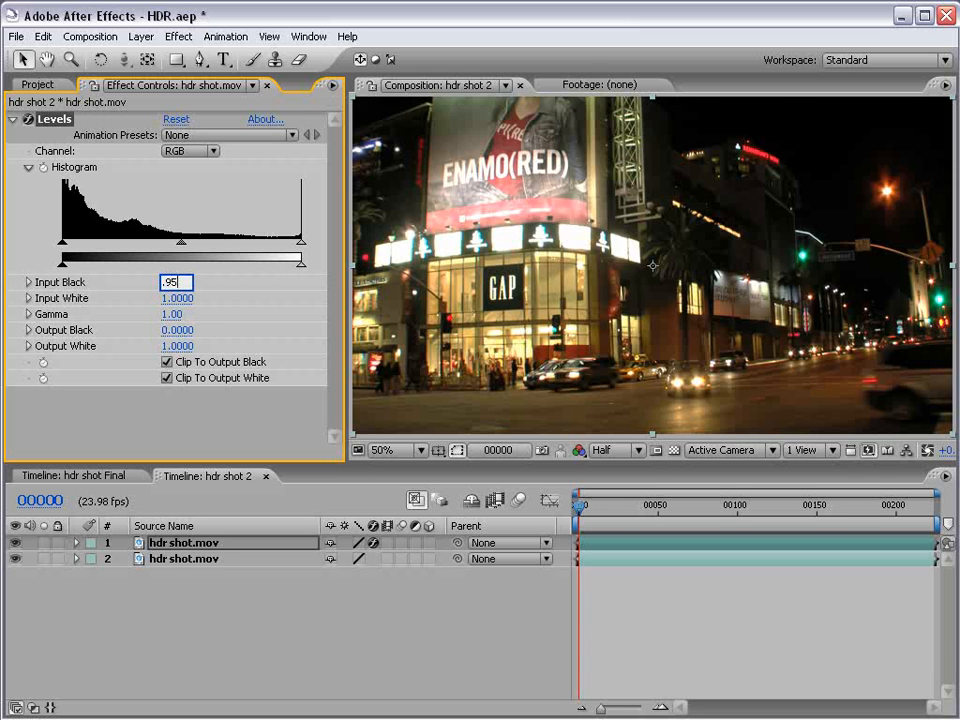
pyautogui.press('Return')
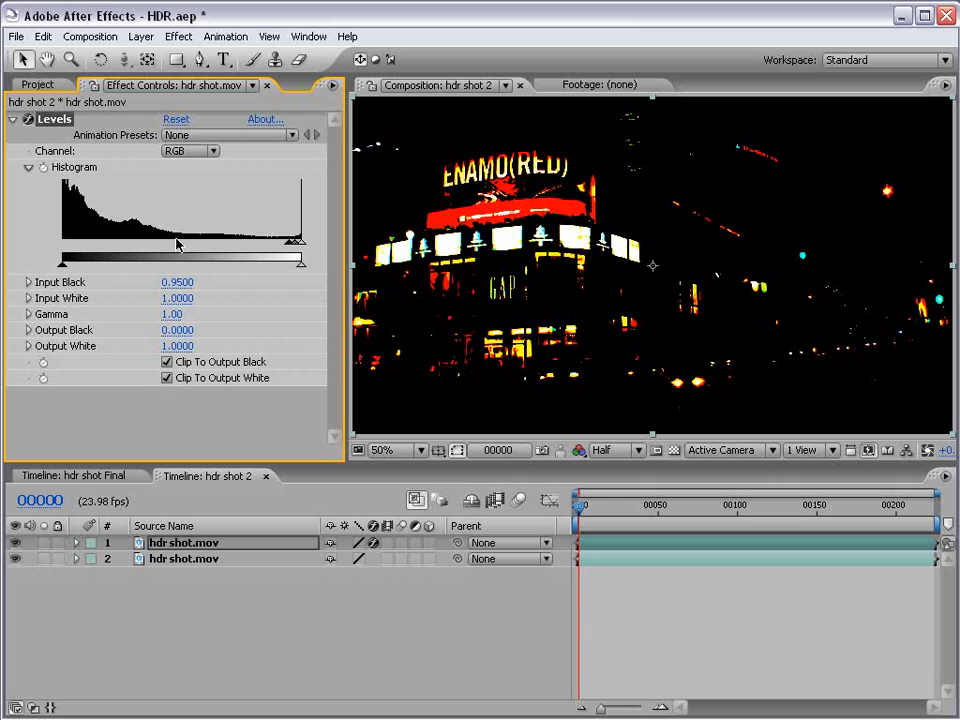
pyautogui.moveTo(293, 244)
pyautogui.mouseDown()
pyautogui.moveTo(62, 247)
pyautogui.moveTo(296, 253)
pyautogui.mouseUp()
pyautogui.click(185, 282)
pyautogui.write('.95')
pyautogui.press('Return')
pyautogui.click(651, 619)
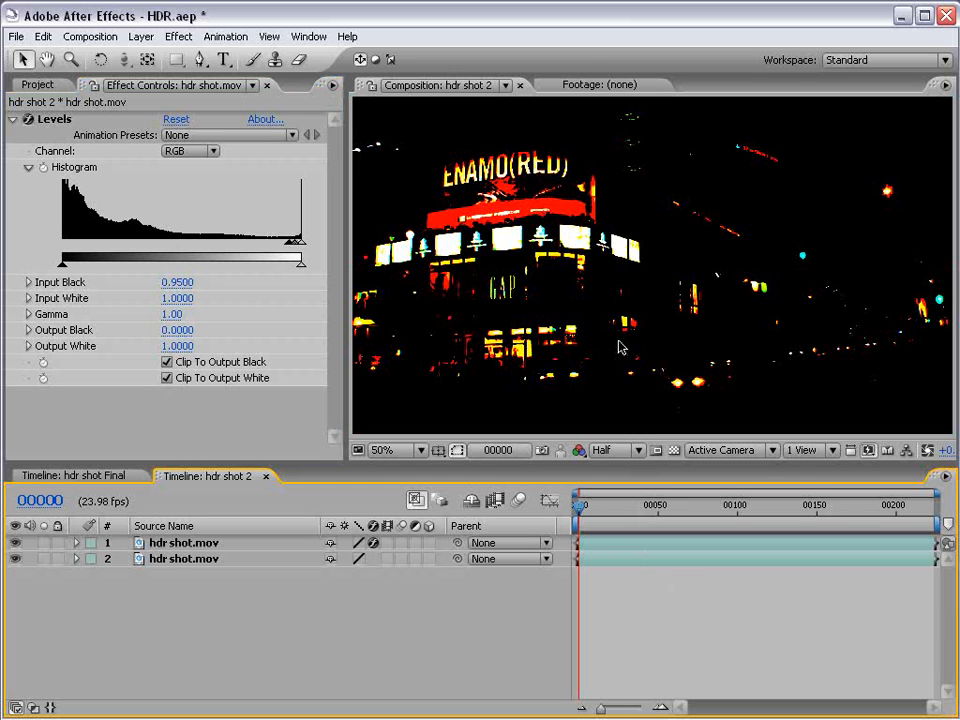
# Show the layer blending modes and set the upper hdr shot.mov layer to Add.
pyautogui.press('F4')
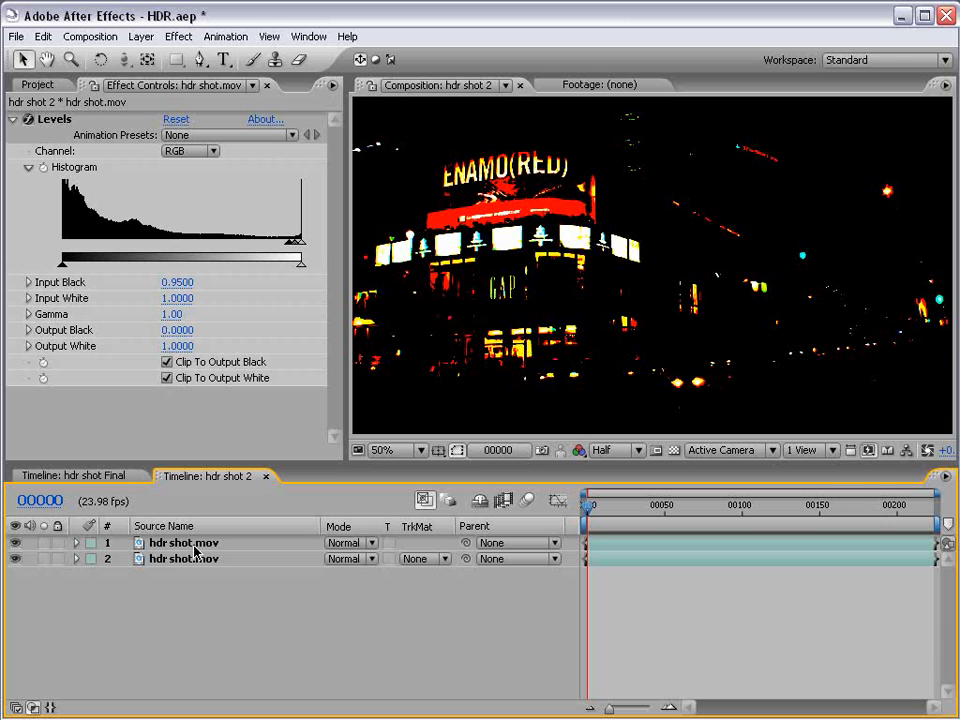
pyautogui.click(352, 545)
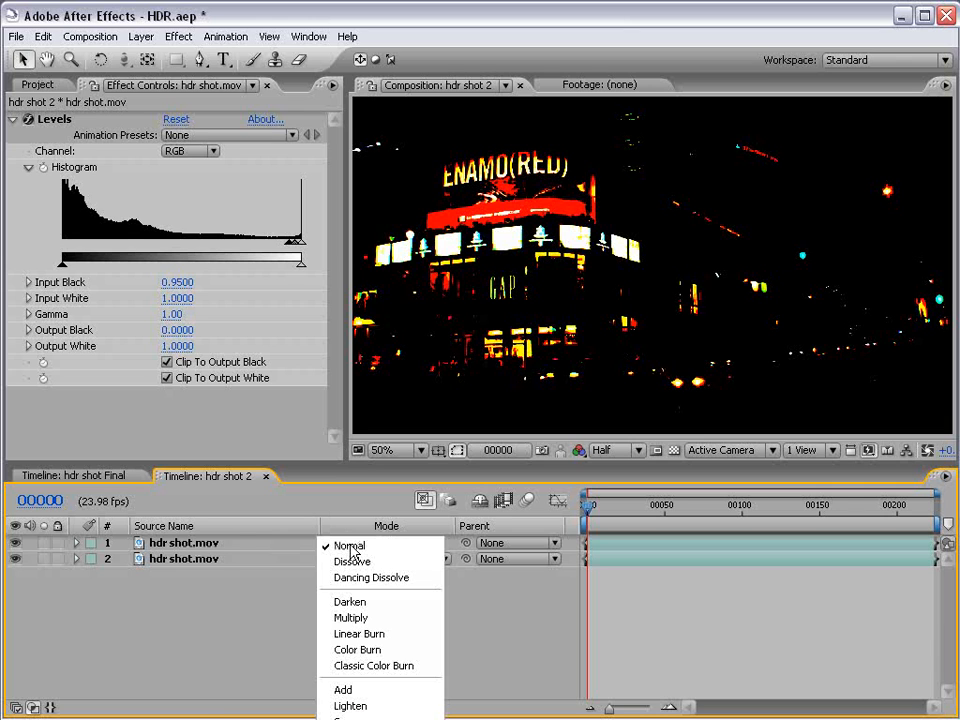
pyautogui.click(362, 689)
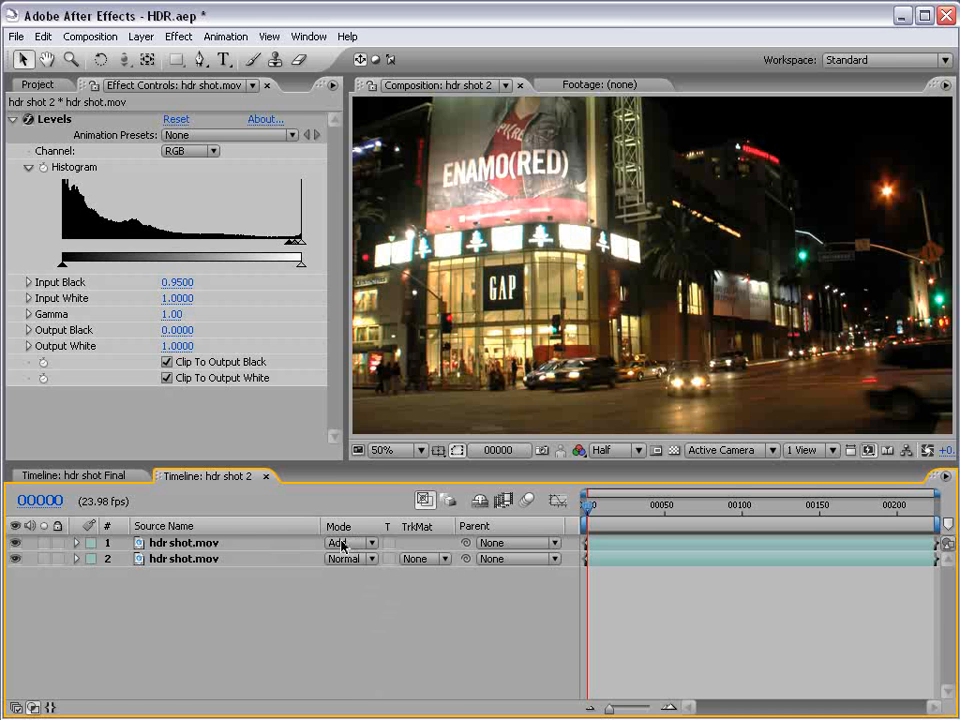
# Reset the Standard workspace to read the bright sign's pixel values, and show layer names instead of source names in the timeline.
pyautogui.click(38, 85)
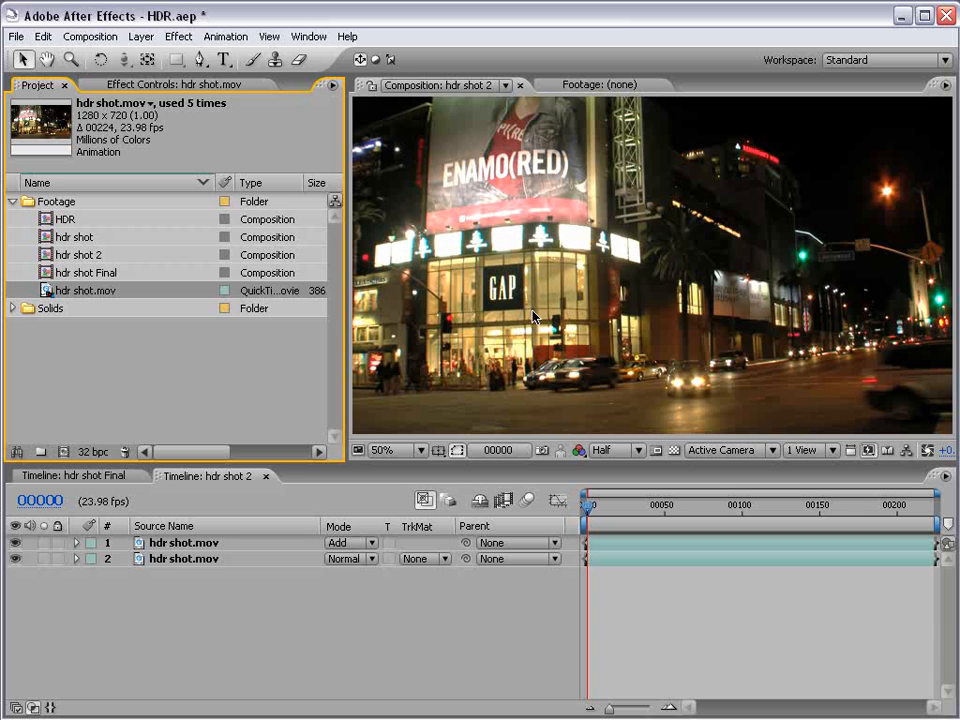
pyautogui.click(840, 60)
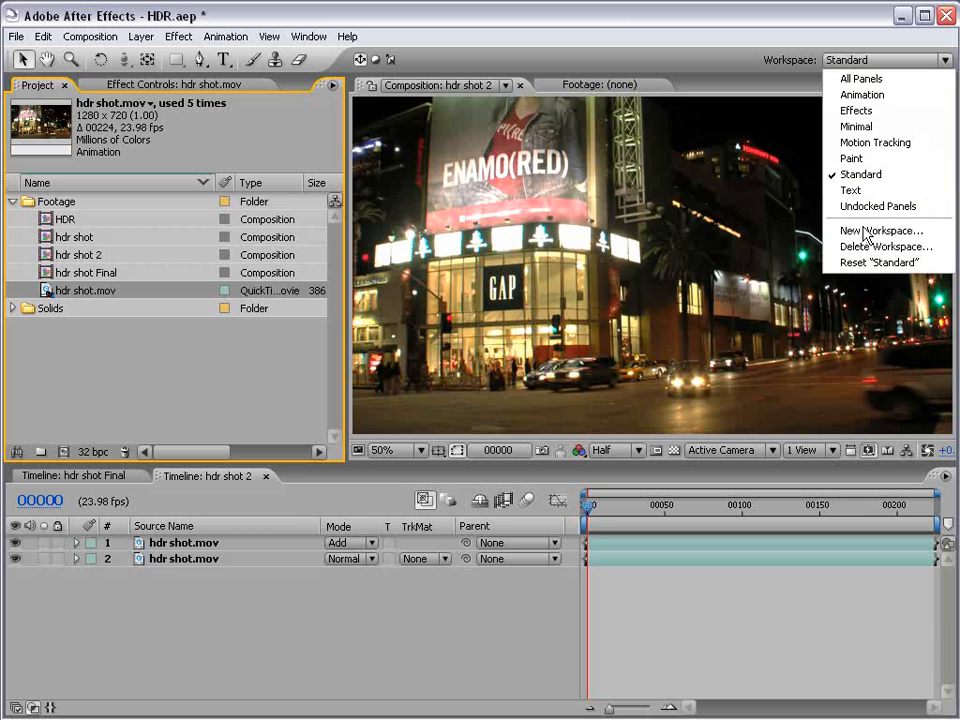
pyautogui.click(879, 261)
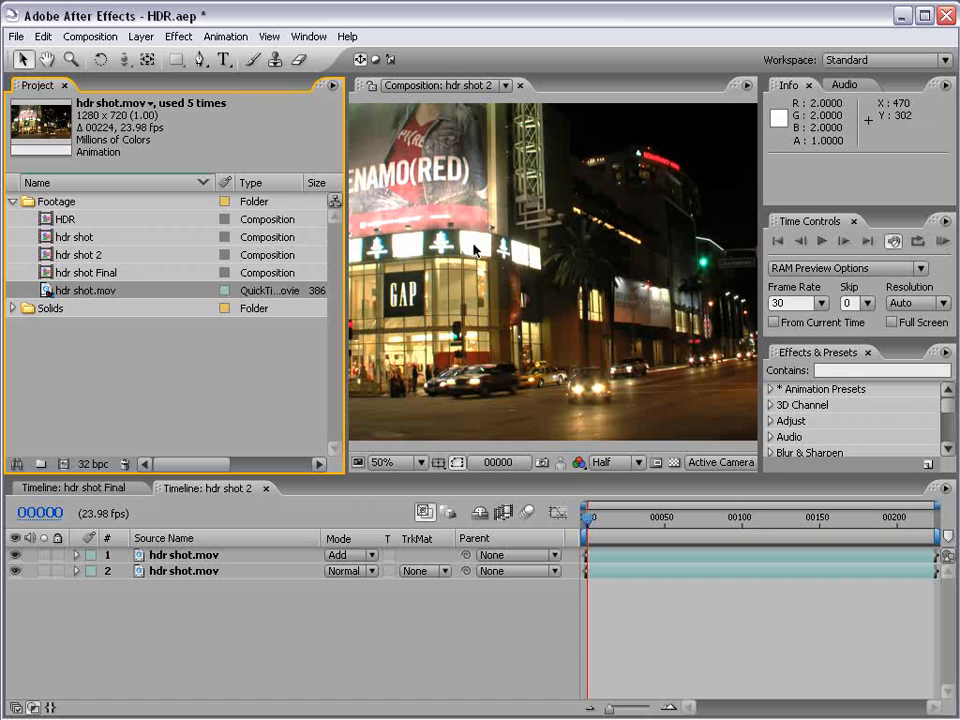
pyautogui.click(165, 538)
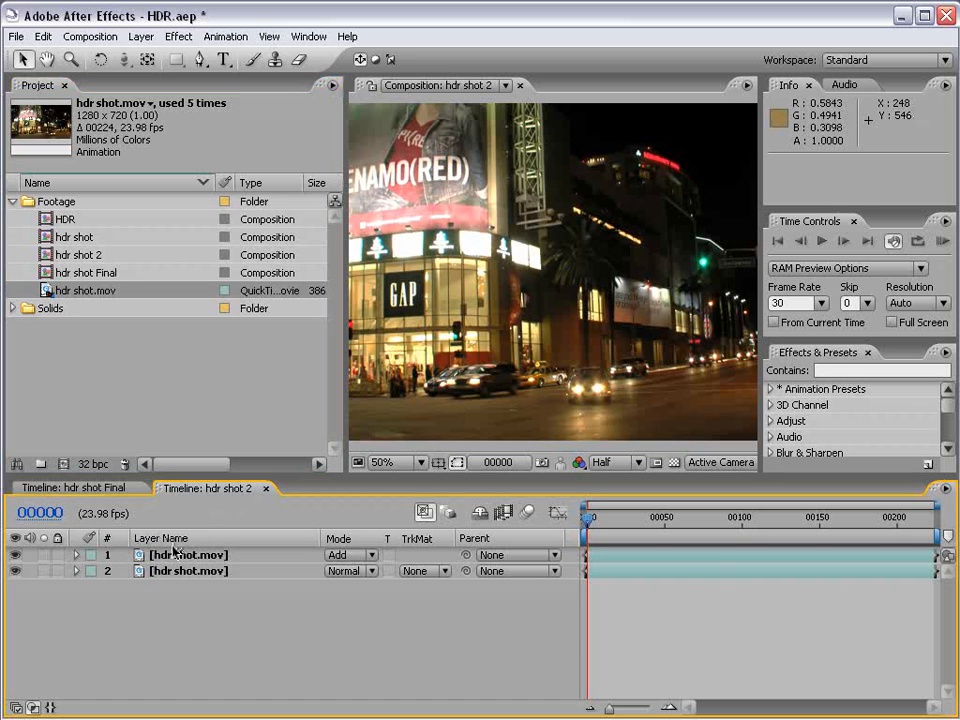
# Try stacking two more copies of the Add-mode hdr shot.mov layer, and remove both copies again.
pyautogui.click(190, 555)
pyautogui.hotkey('ctrl', 'd')
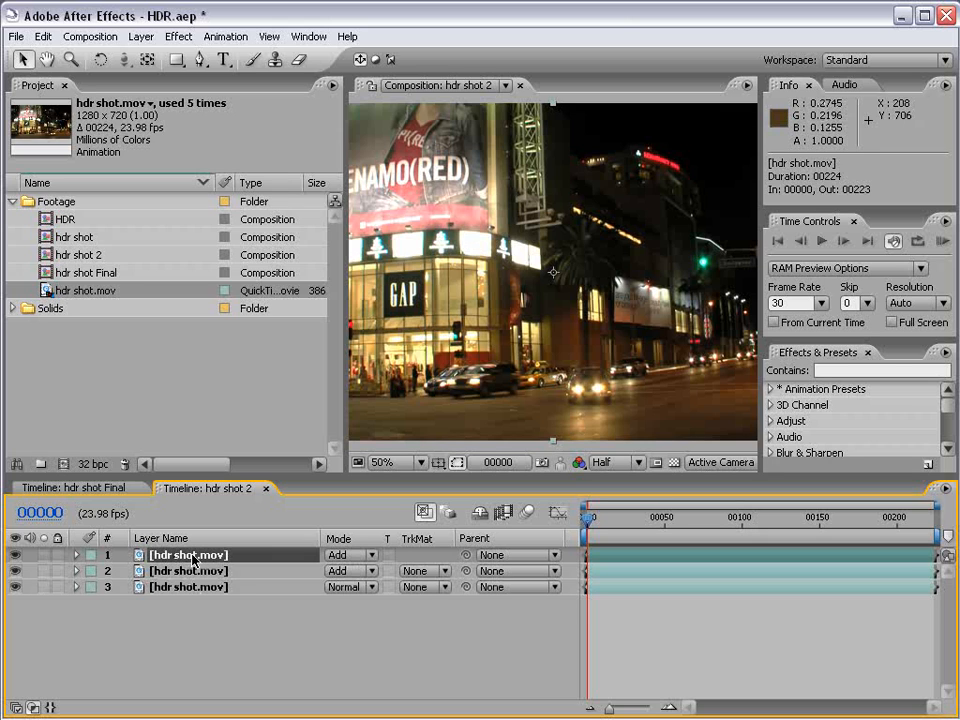
pyautogui.hotkey('ctrl', 'd')
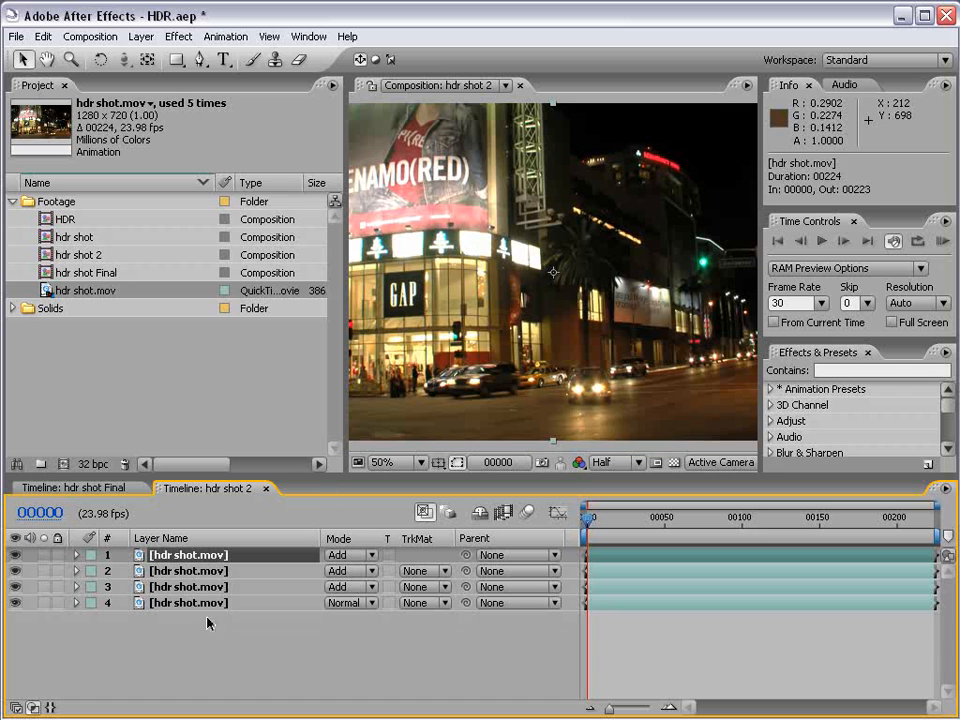
pyautogui.hotkey('ctrl', 'z')
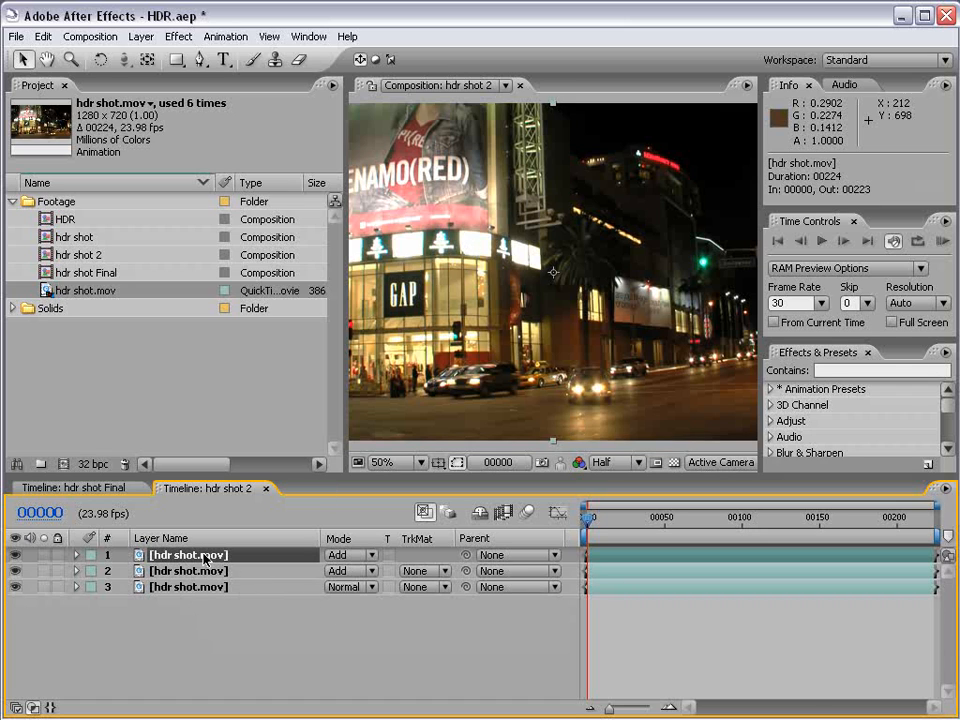
pyautogui.press('Delete')
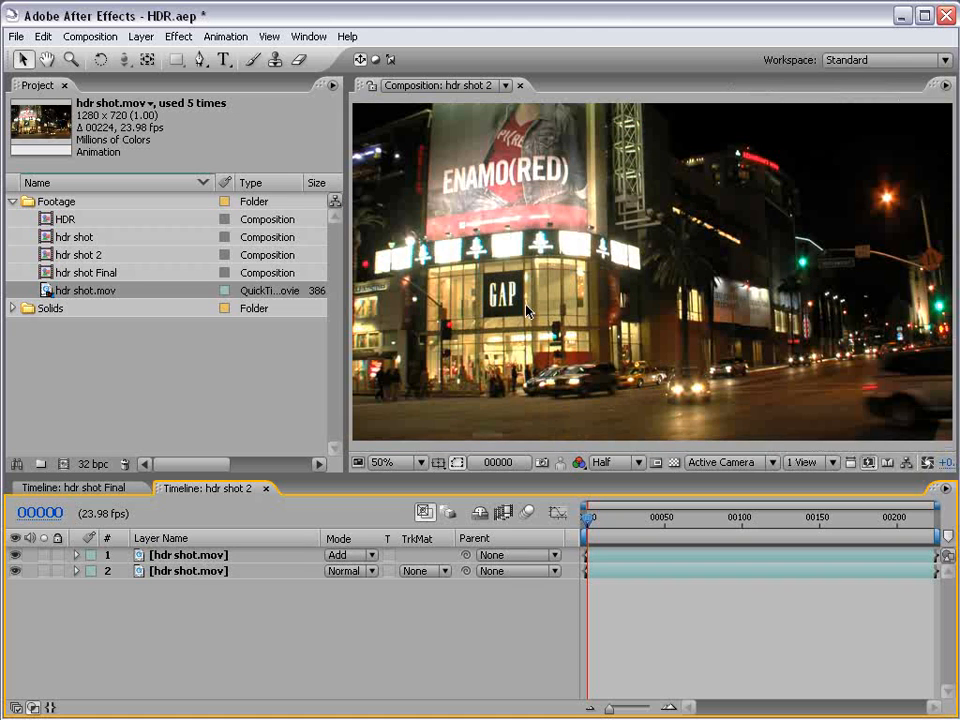
# Create an adjustment layer above the footage layers and apply the Fast Blur effect to it.
pyautogui.click(141, 36)
pyautogui.moveTo(200, 56)
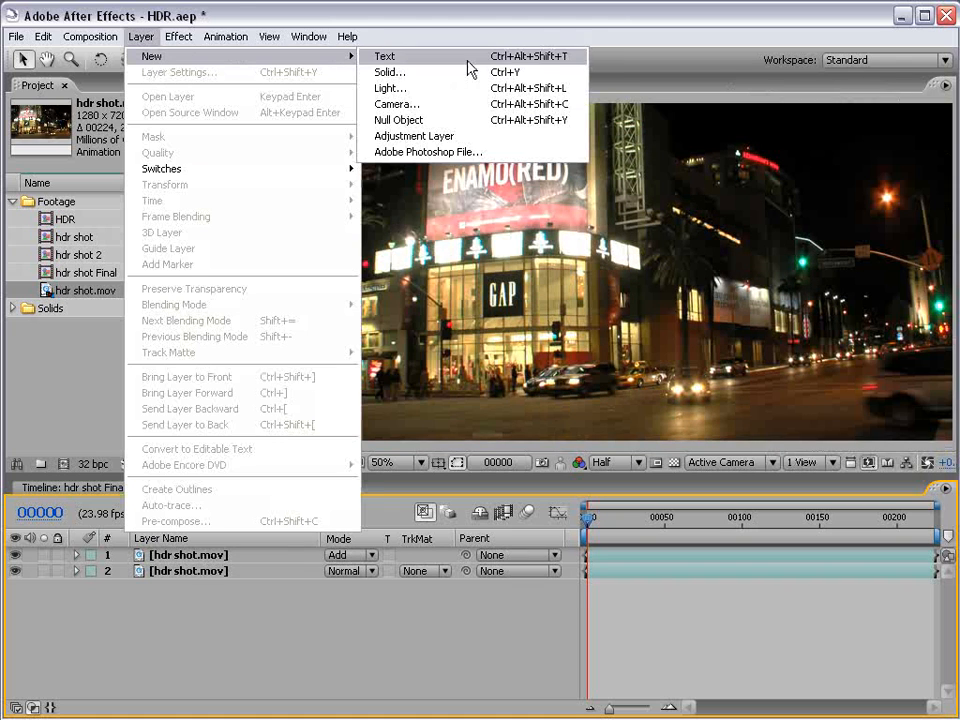
pyautogui.click(430, 138)
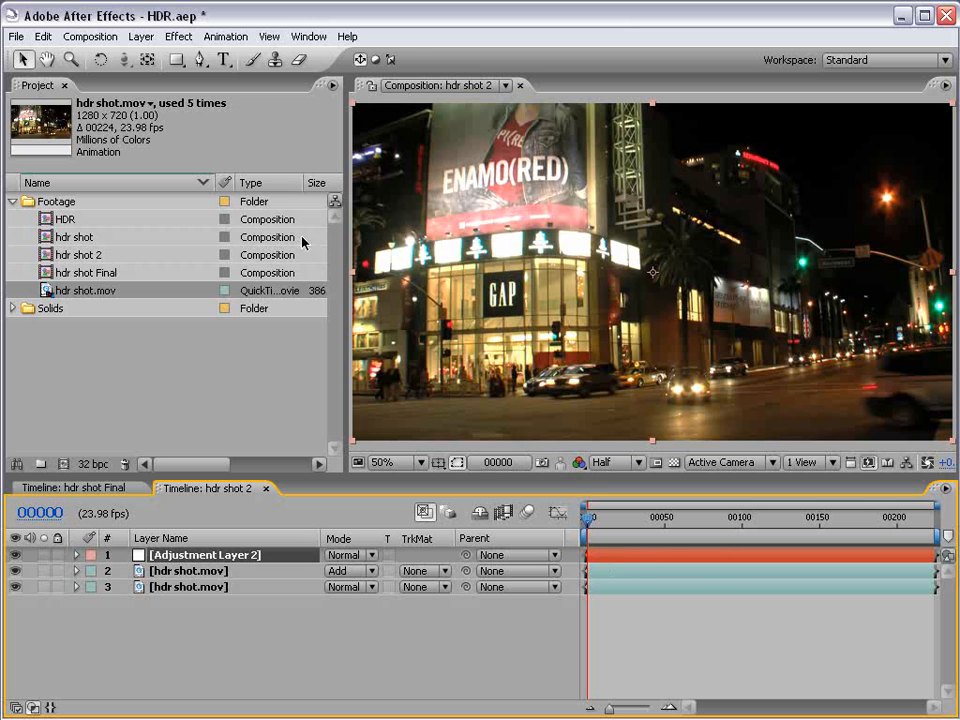
pyautogui.click(178, 36)
pyautogui.moveTo(245, 163)
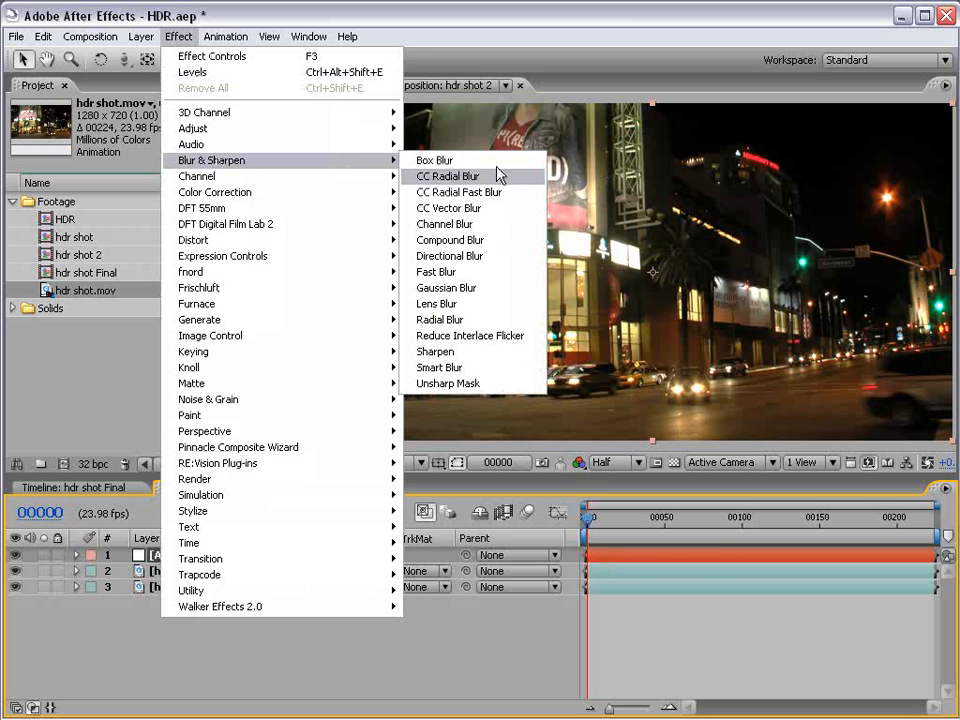
pyautogui.click(444, 272)
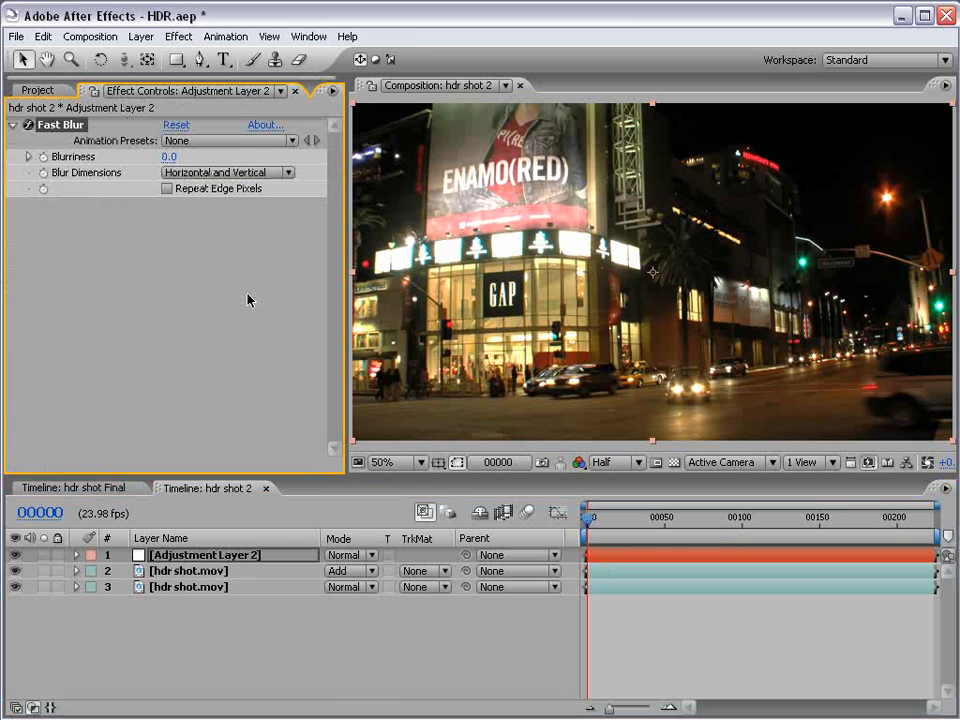
# Try adding the CC Vector Blur effect to the adjustment layer, and delete it again.
pyautogui.click(36, 91)
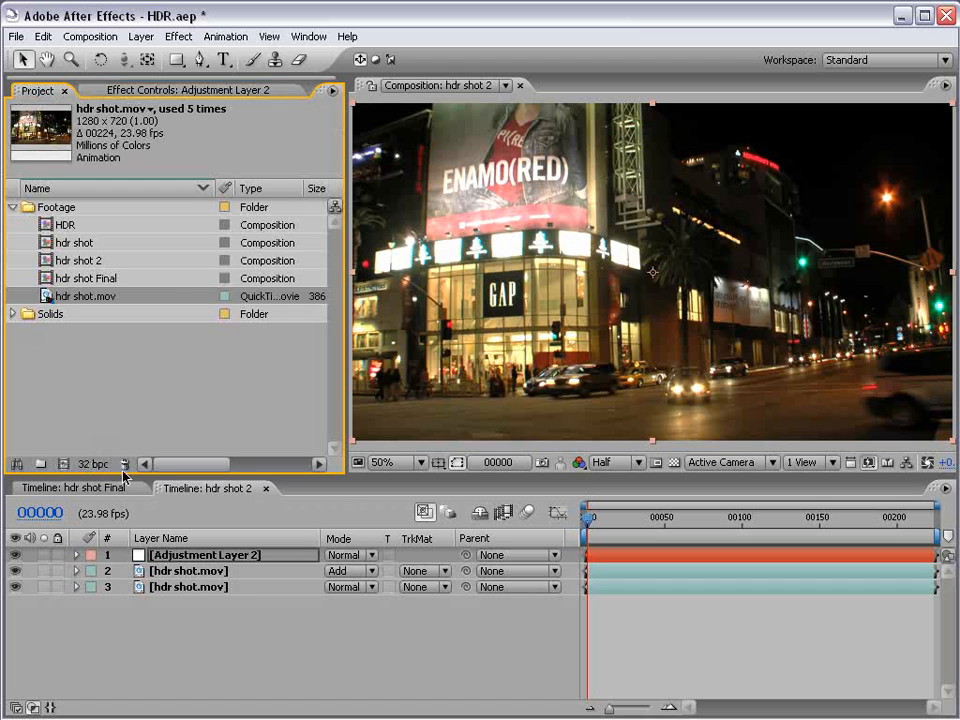
pyautogui.click(137, 89)
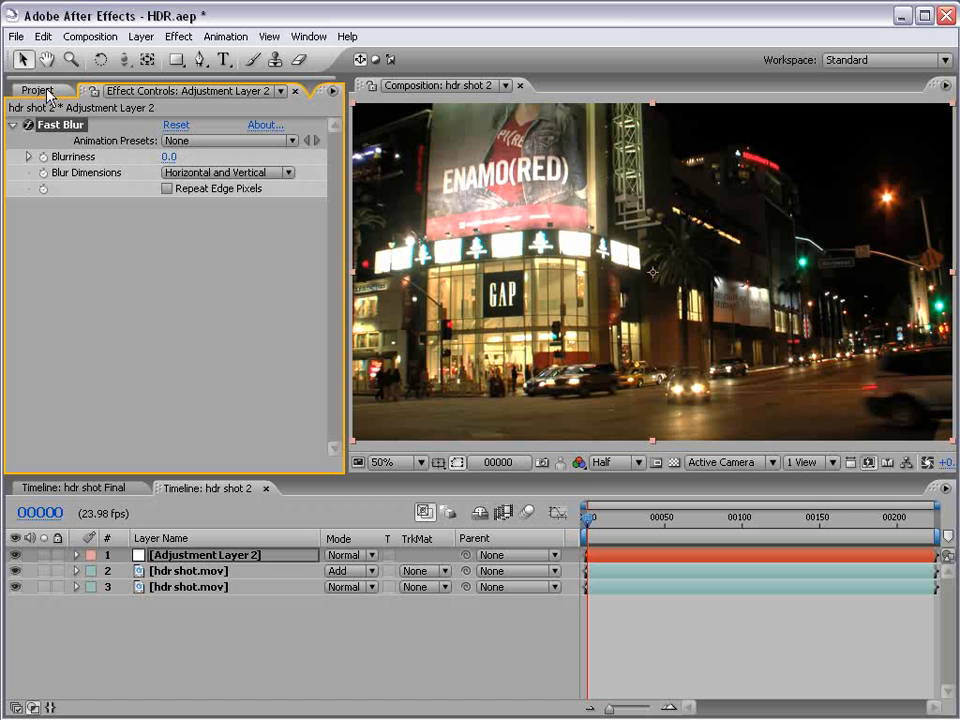
pyautogui.click(178, 36)
pyautogui.moveTo(230, 160)
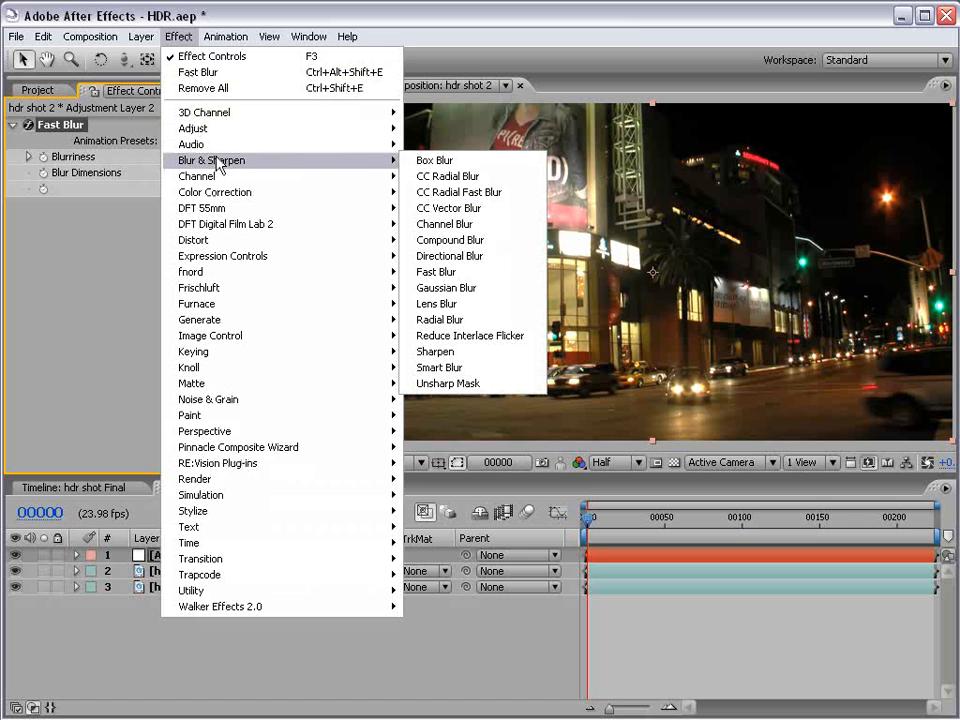
pyautogui.click(455, 208)
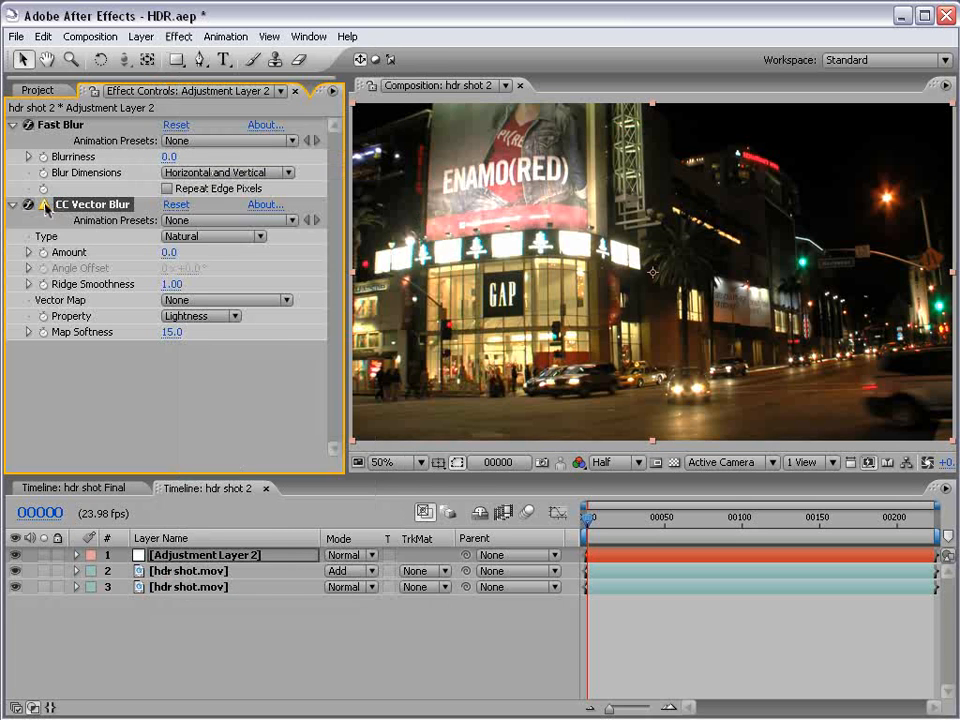
pyautogui.press('Delete')
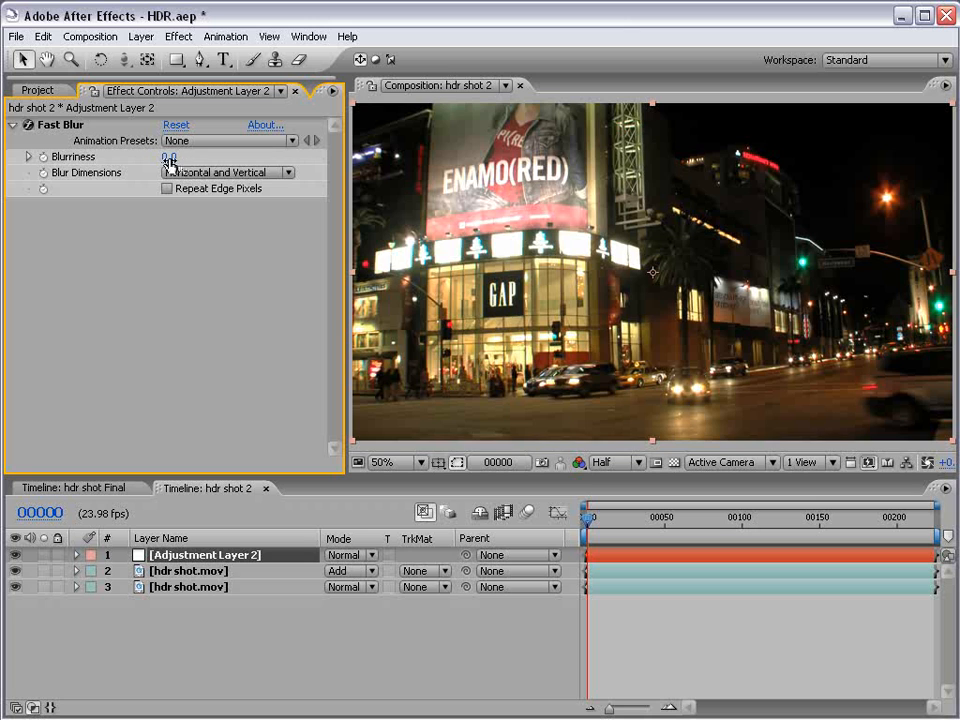
# Raise the Fast Blur Blurriness to 41.0, enable Repeat Edge Pixels, and increase the blurriness further.
pyautogui.moveTo(167, 157); pyautogui.dragTo(208, 158)
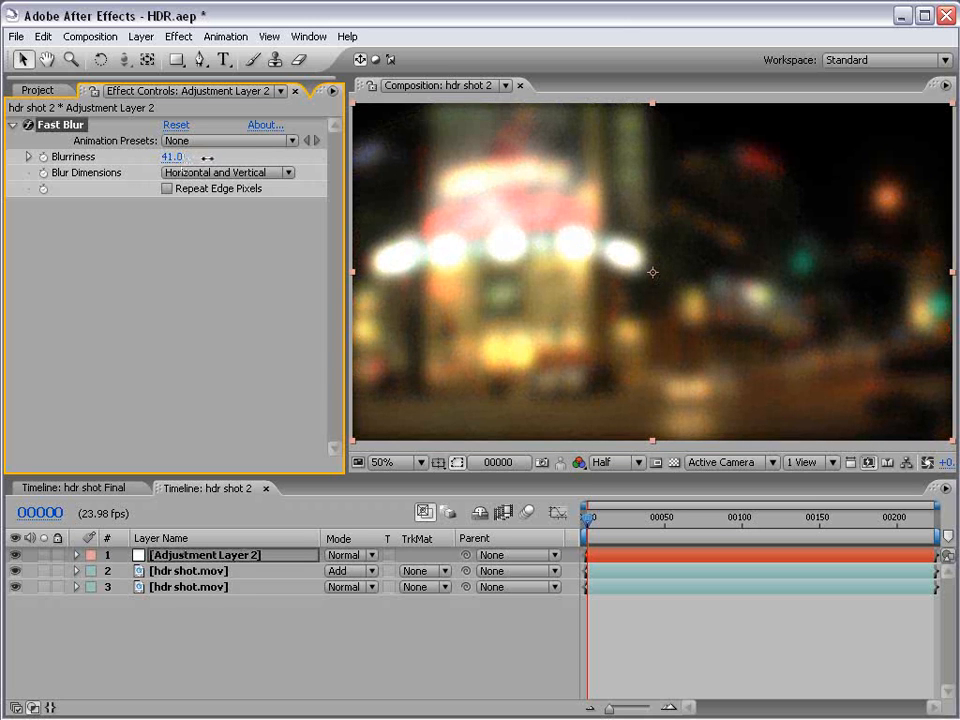
pyautogui.click(167, 189)
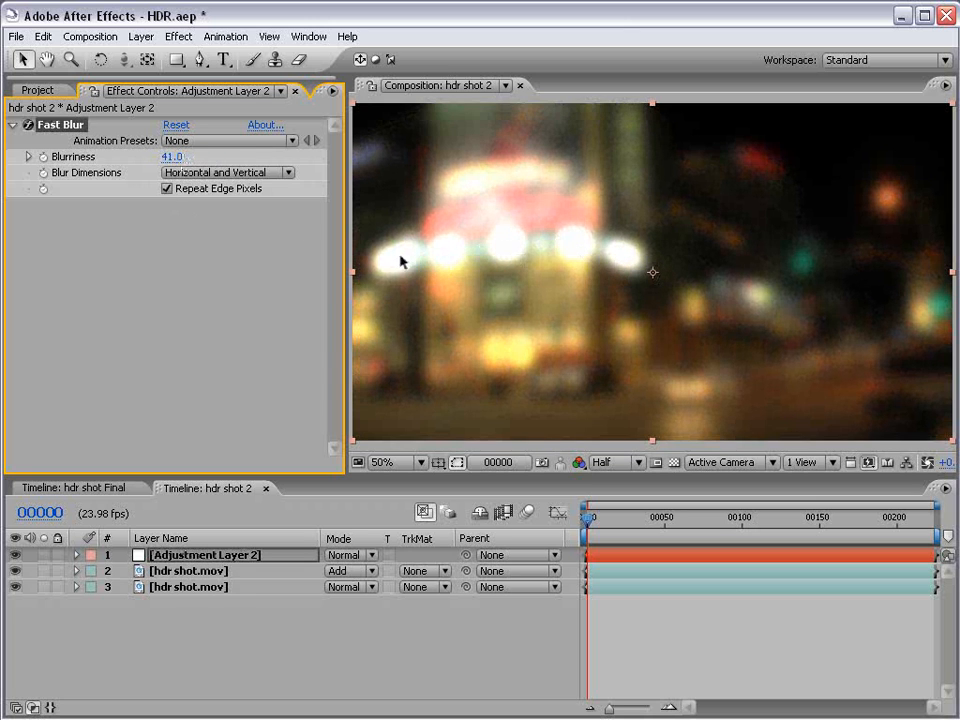
pyautogui.moveTo(172, 157); pyautogui.dragTo(122, 119)
# Cycle the project color depth to 8 bpc and back to 32 bpc to compare the blurred highlights.
pyautogui.click(32, 88)
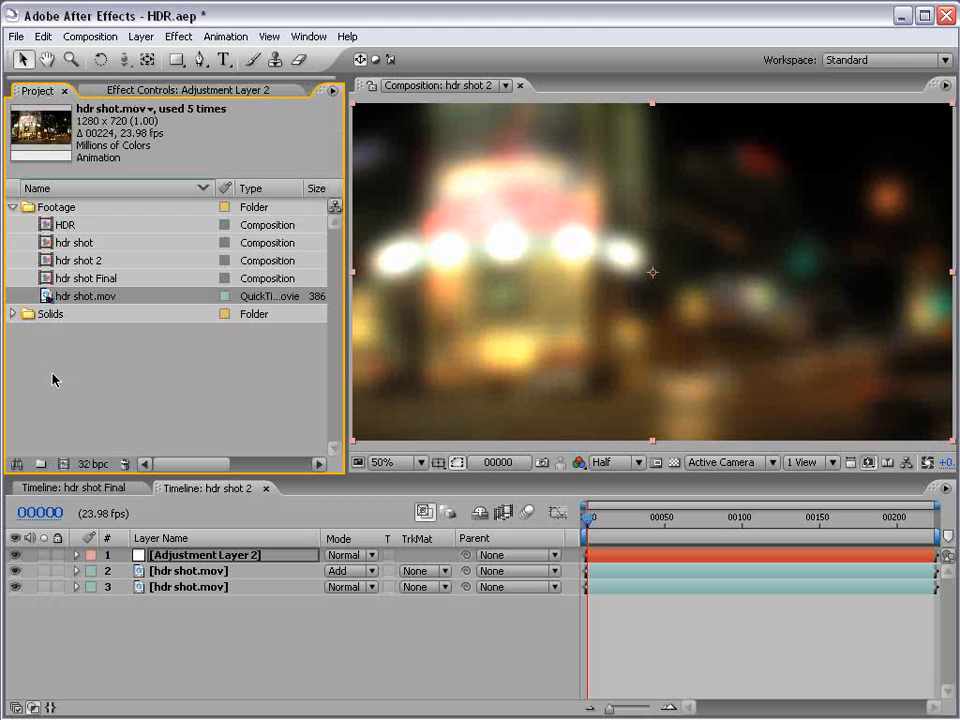
pyautogui.keyDown('alt'); pyautogui.click(93, 465); pyautogui.keyUp('alt')
pyautogui.keyDown('alt'); pyautogui.click(90, 465); pyautogui.keyUp('alt')
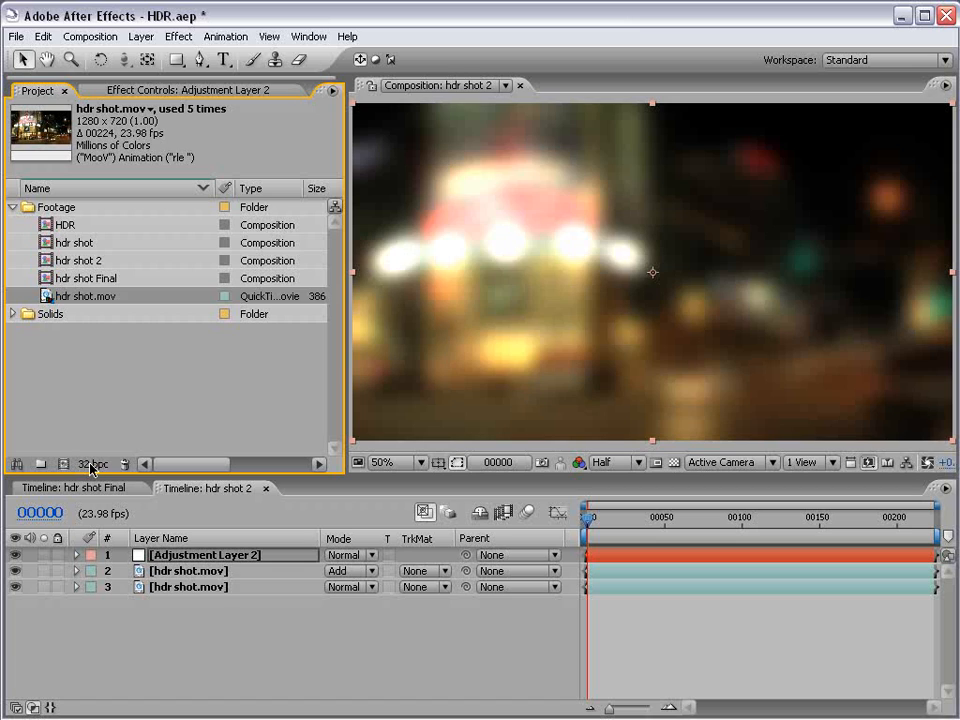
pyautogui.keyDown('alt'); pyautogui.click(90, 465); pyautogui.keyUp('alt')
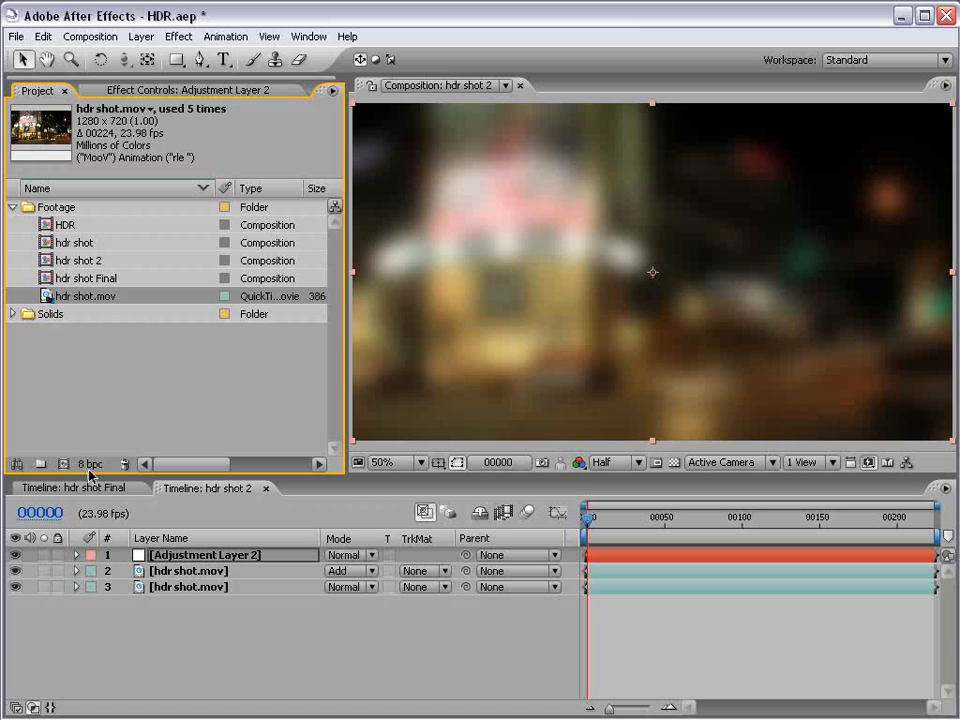
pyautogui.keyDown('alt'); pyautogui.click(90, 465); pyautogui.keyUp('alt')
pyautogui.keyDown('alt'); pyautogui.click(90, 465); pyautogui.keyUp('alt')
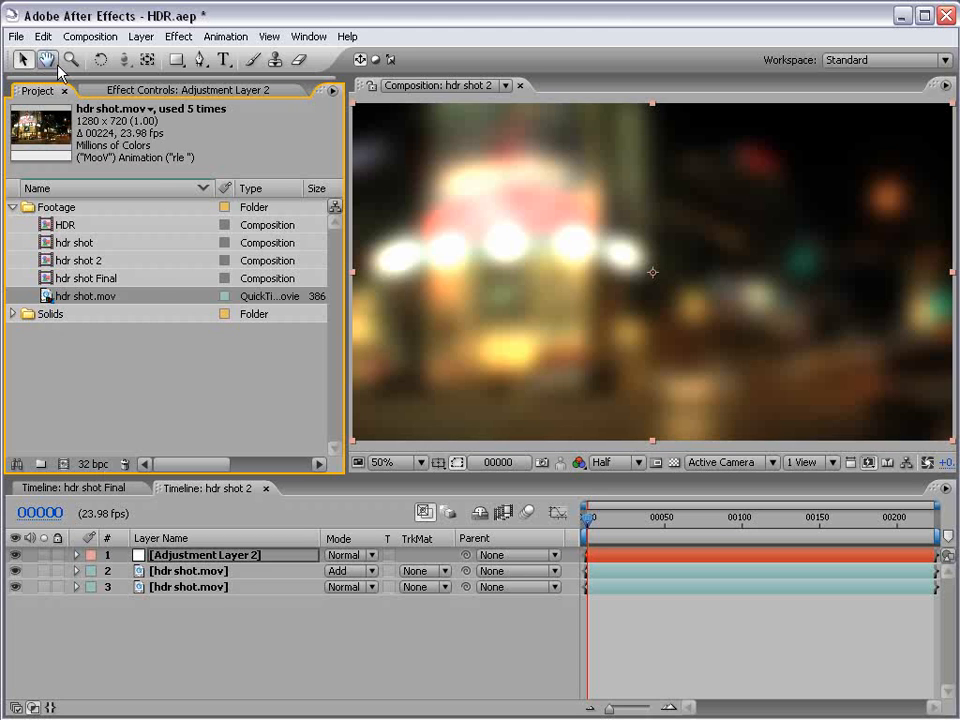
# Delete the blurred adjustment layer from the hdr shot 2 composition.
pyautogui.click(133, 92)
pyautogui.click(180, 556)
pyautogui.press('Delete')
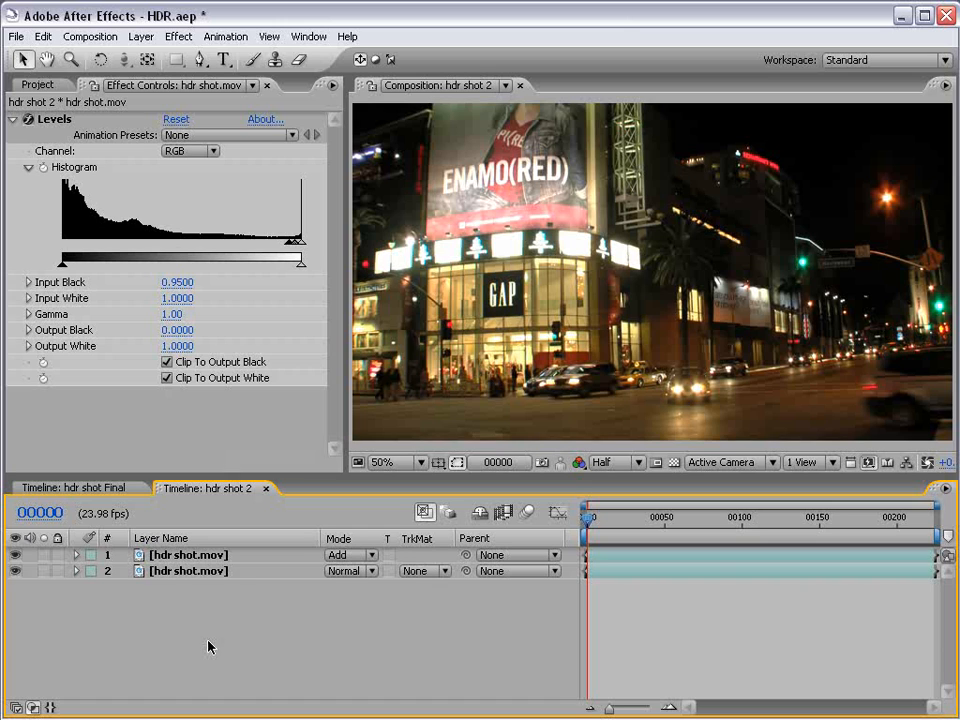
# Pre-compose both hdr shot.mov layers as Pre-comp 1, moving all attributes into the new composition.
pyautogui.click(185, 571)
pyautogui.keyDown('shift'); pyautogui.click(175, 558); pyautogui.keyUp('shift')
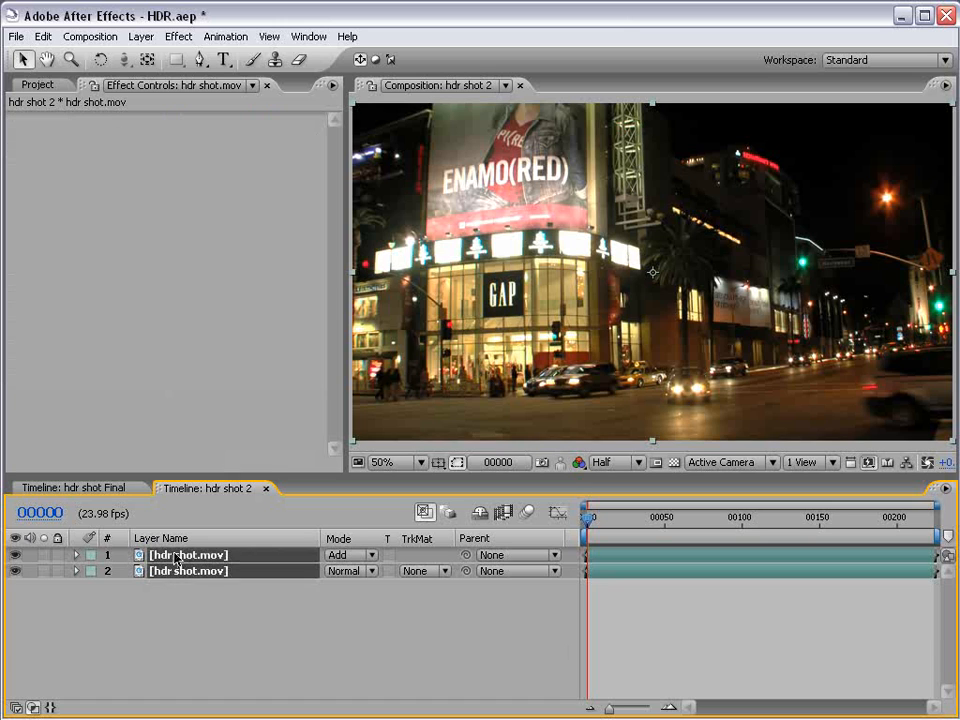
pyautogui.click(90, 36)
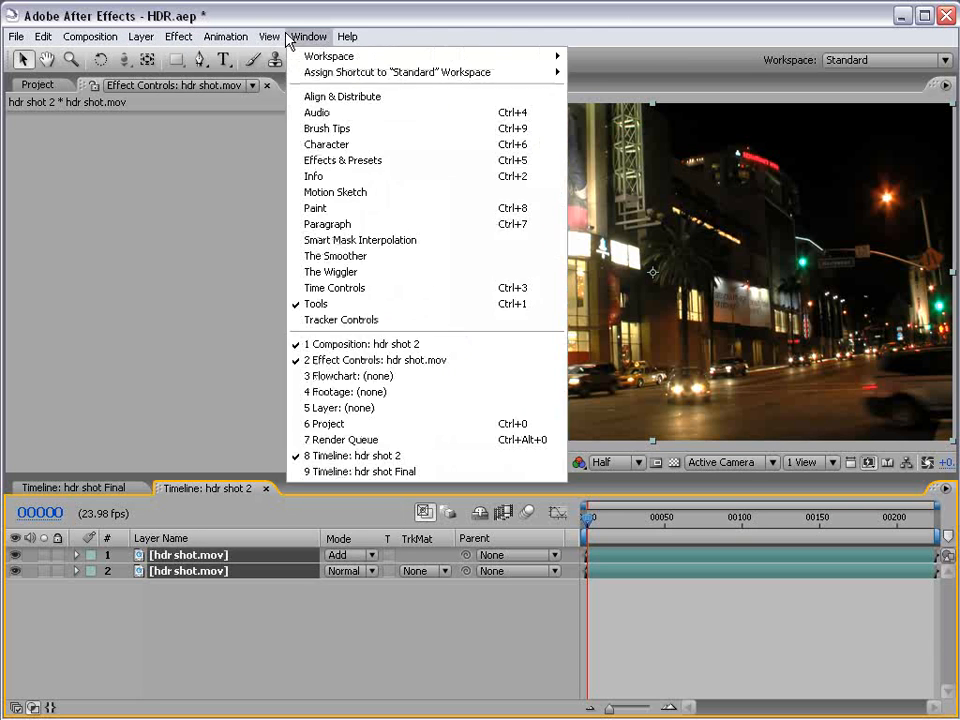
pyautogui.moveTo(155, 40)
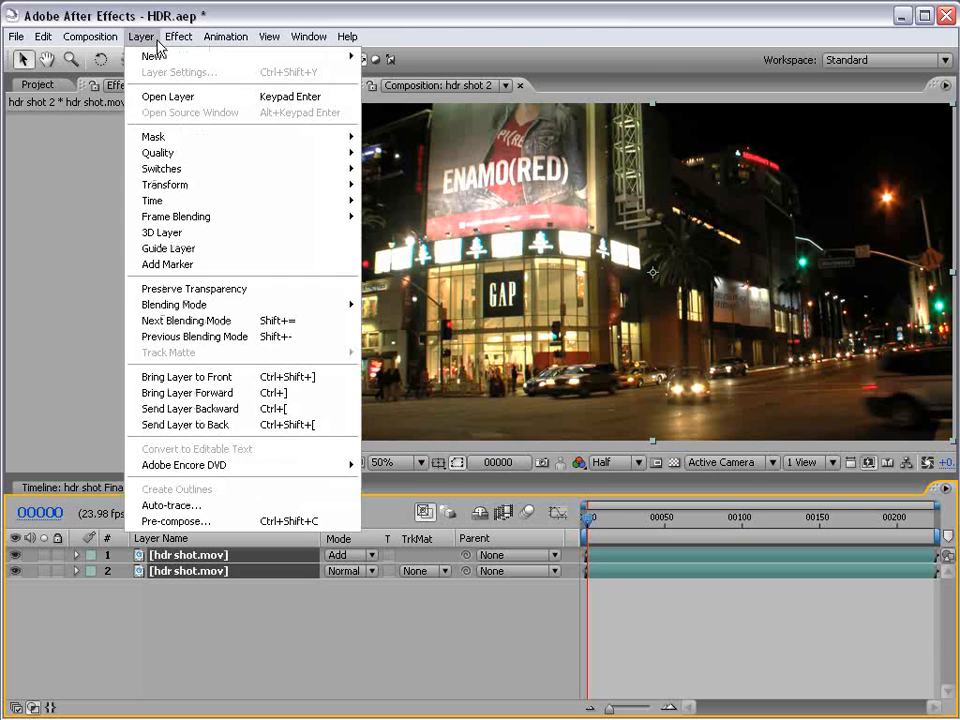
pyautogui.click(197, 524)
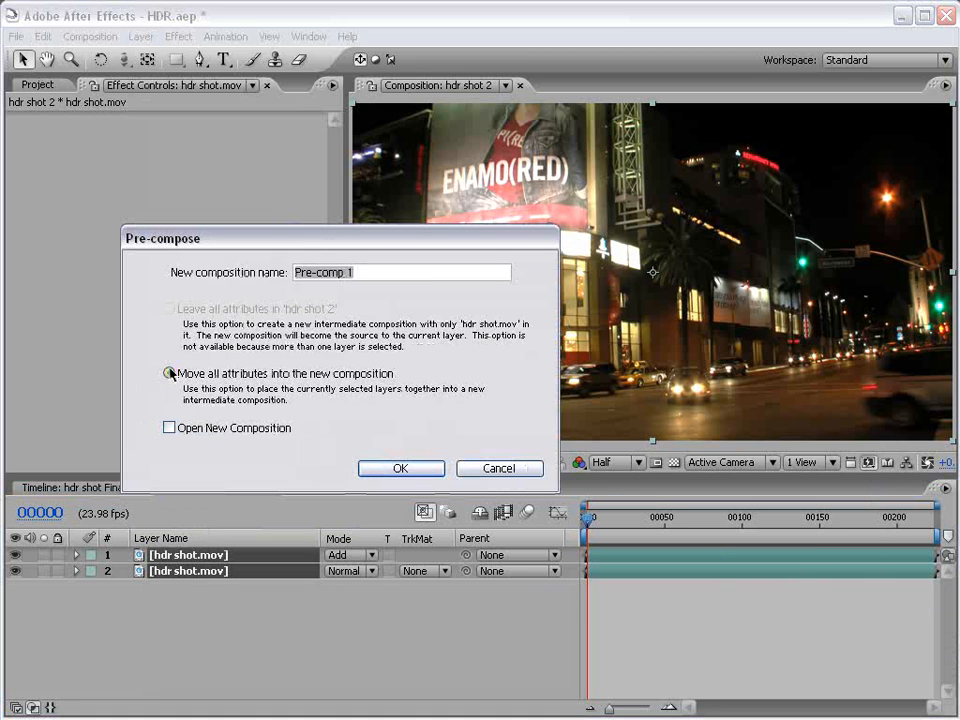
pyautogui.click(411, 469)
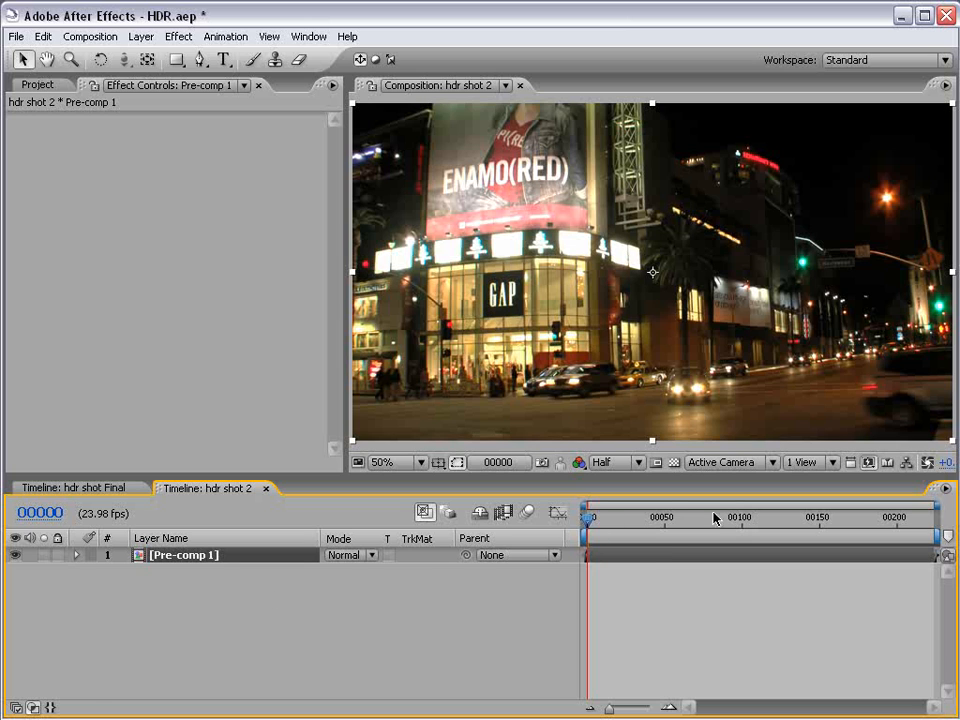
# End the work area at frame 50 and reveal the Position and Rotation properties of the Pre-comp 1 layer.
pyautogui.moveTo(716, 517); pyautogui.dragTo(665, 524)
pyautogui.press('n')
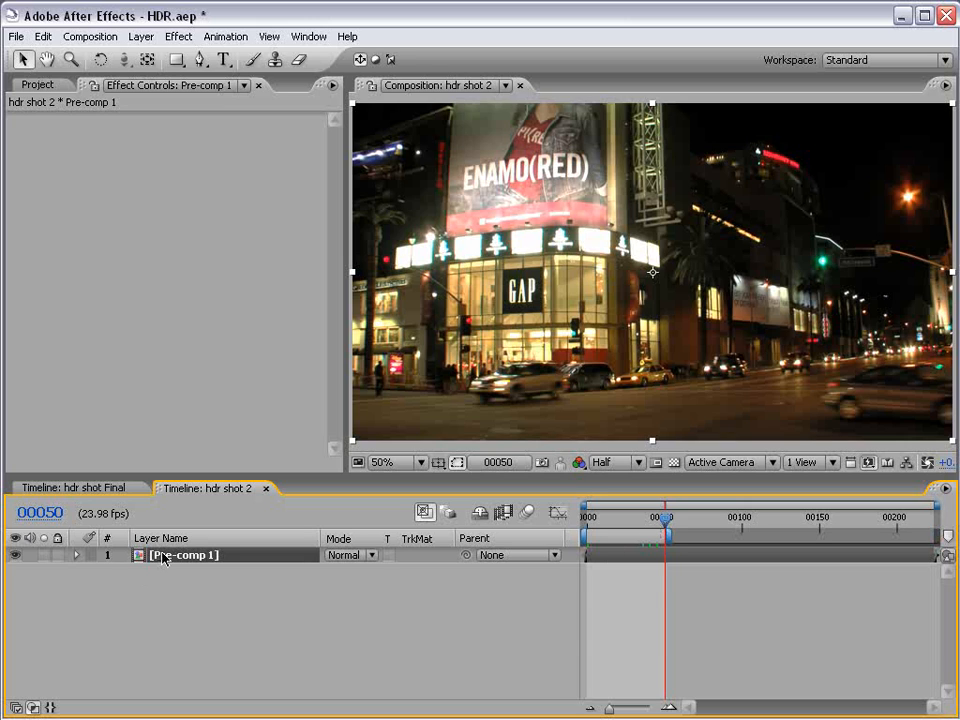
pyautogui.press('p')
pyautogui.hotkey('shift', 'r')
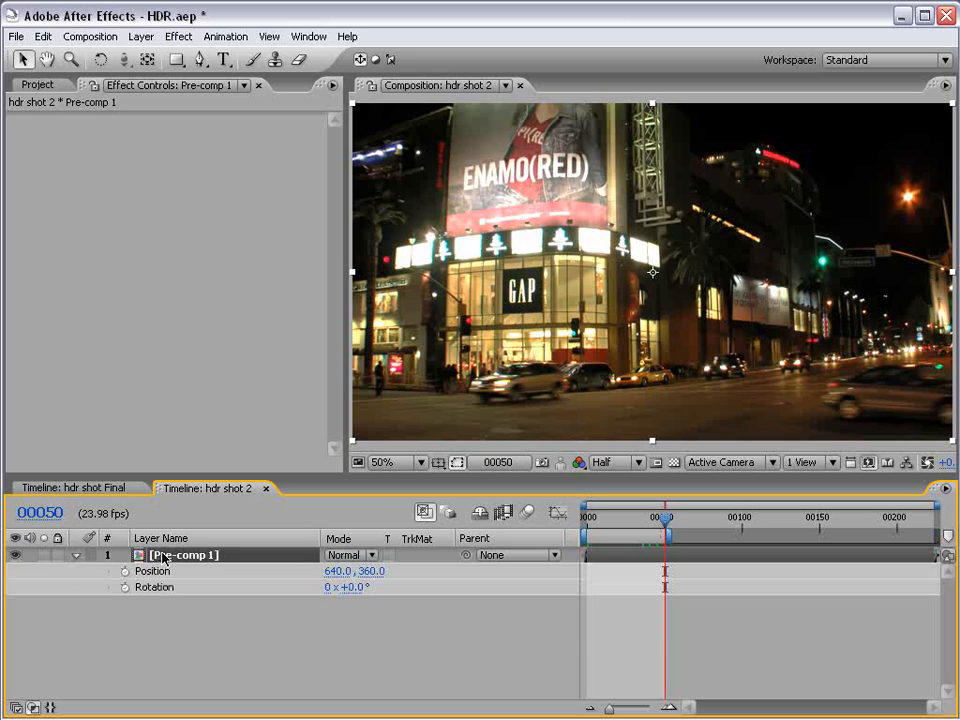
# Add the expression wiggle(8,100) to the Position of Pre-comp 1 and preview the camera shake.
pyautogui.keyDown('alt'); pyautogui.click(125, 571); pyautogui.keyUp('alt')
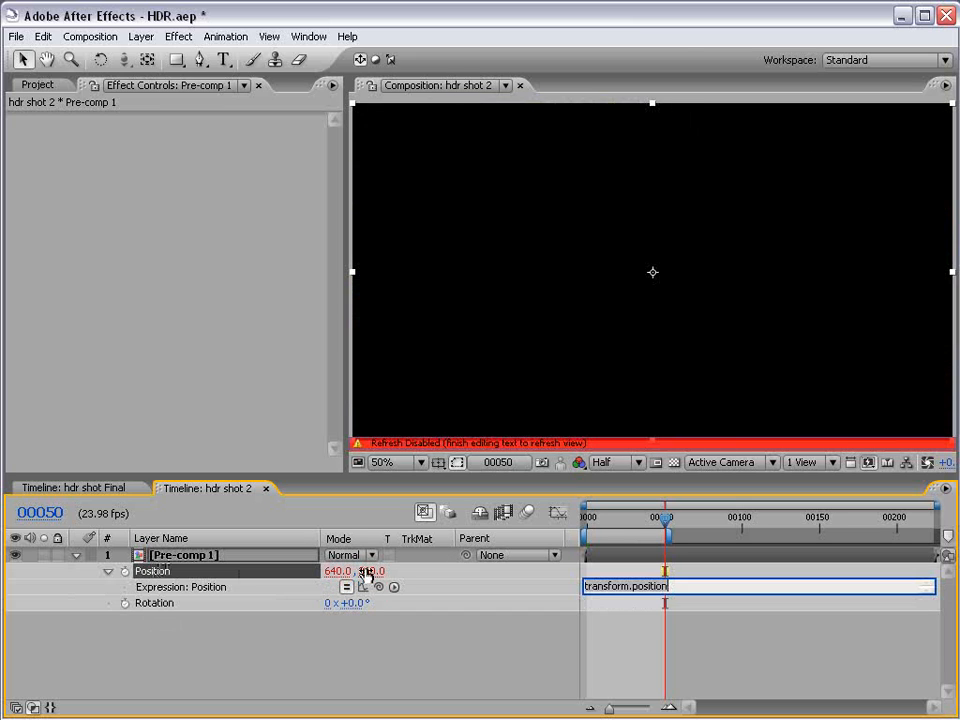
pyautogui.write('wiggle(8,100')
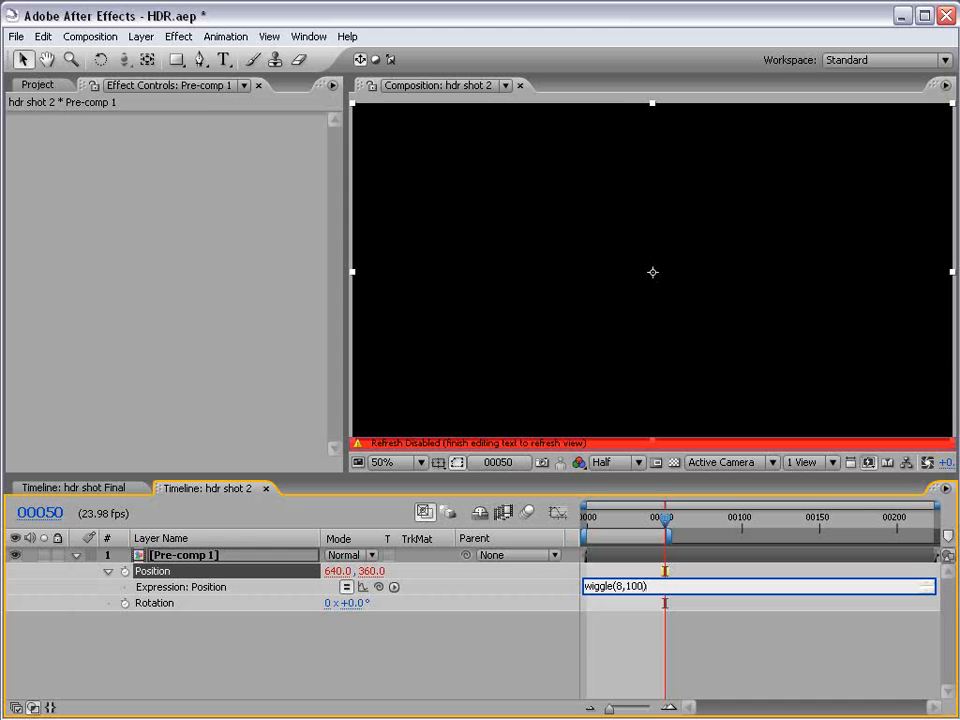
pyautogui.click(662, 628)
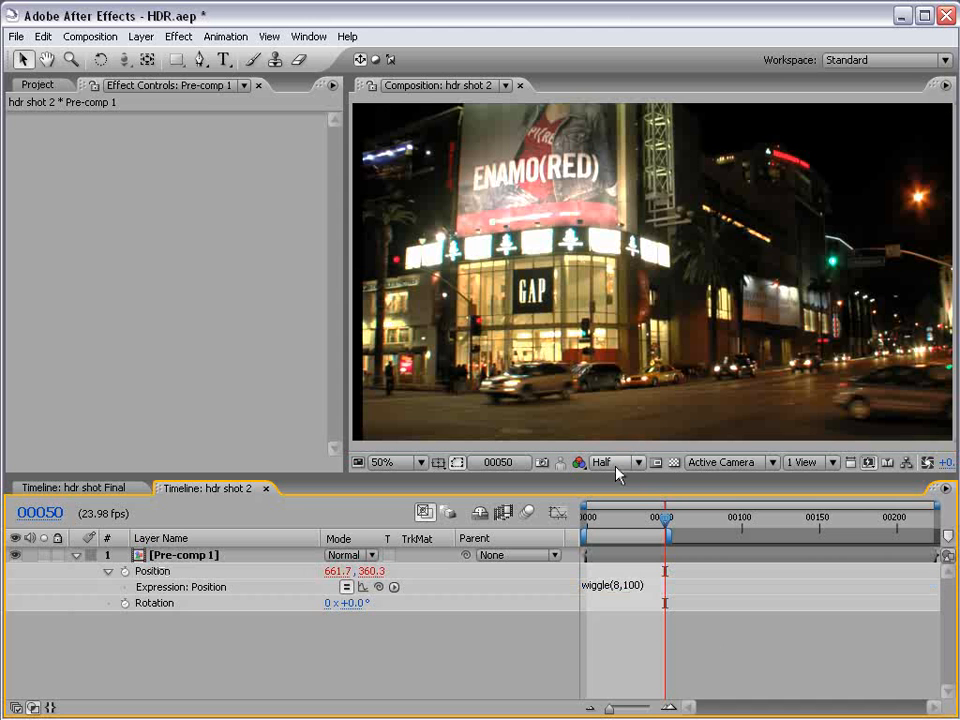
pyautogui.press('KP_0')
# Change the Position expression of the Pre-comp 1 layer to wiggle(6,75) and preview the shake.
pyautogui.click(633, 586)
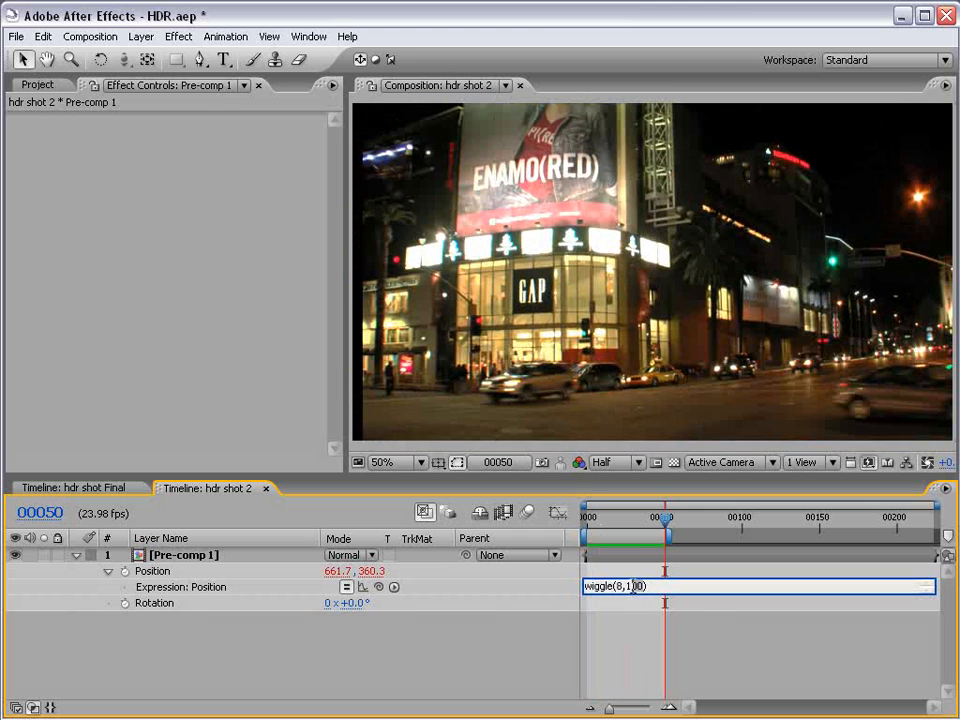
pyautogui.doubleClick(620, 586)
pyautogui.write('3')
pyautogui.write('6')
pyautogui.write('75')
pyautogui.click(778, 568)
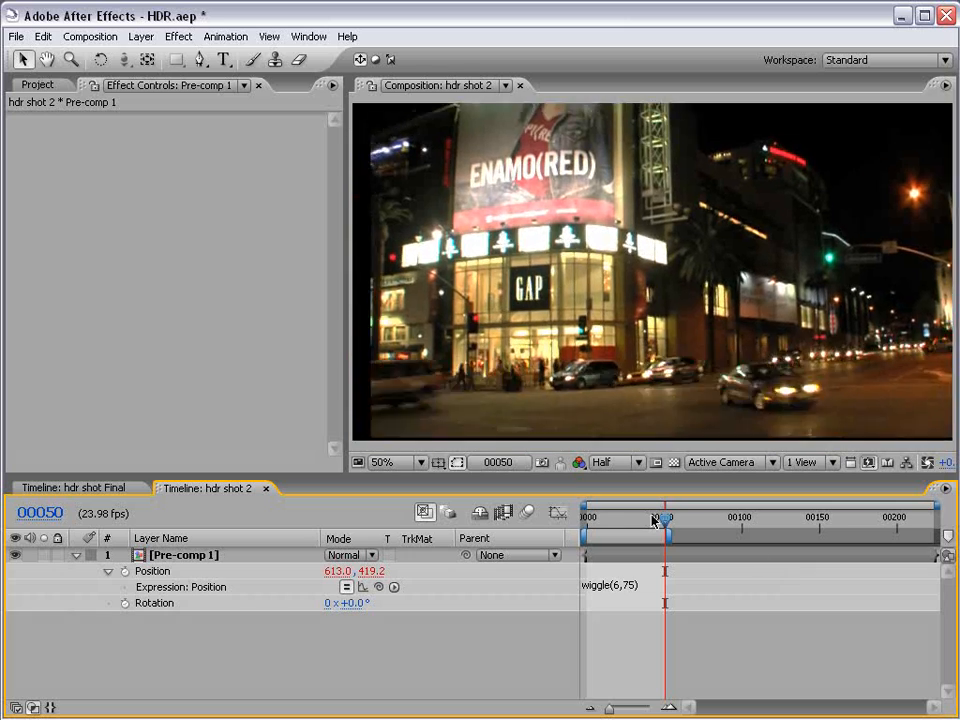
pyautogui.press('space')
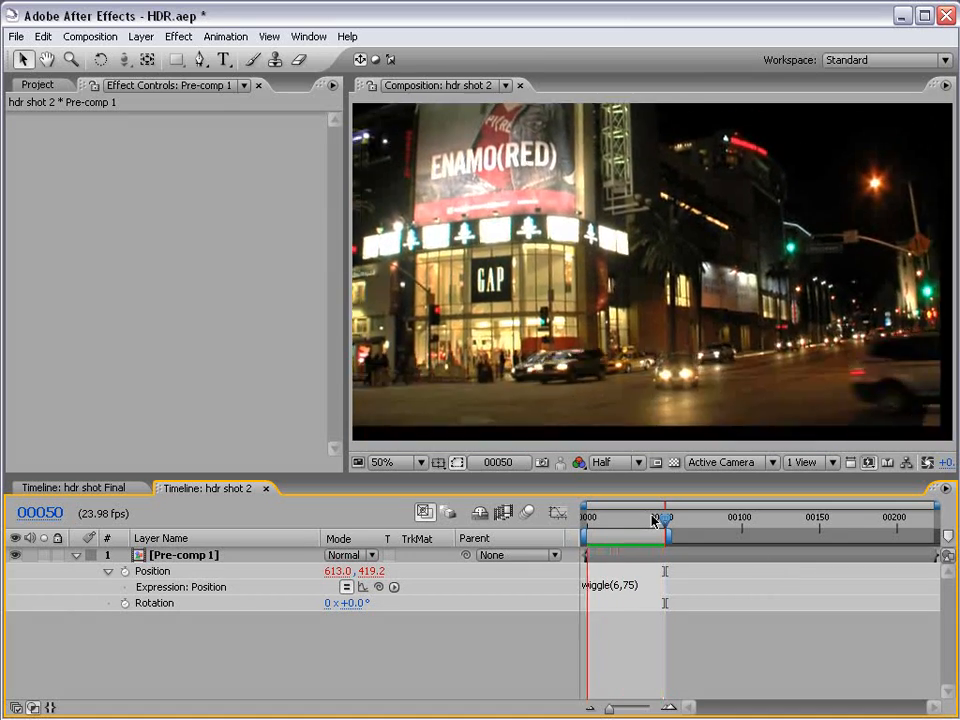
# Try shifting the Pre-comp 1 layer sideways at frame 22 to examine its exposed edge, and undo the move.
pyautogui.moveTo(662, 518); pyautogui.dragTo(621, 519)
pyautogui.scroll(-1, 555, 245)
pyautogui.scroll(1, 405, 375)
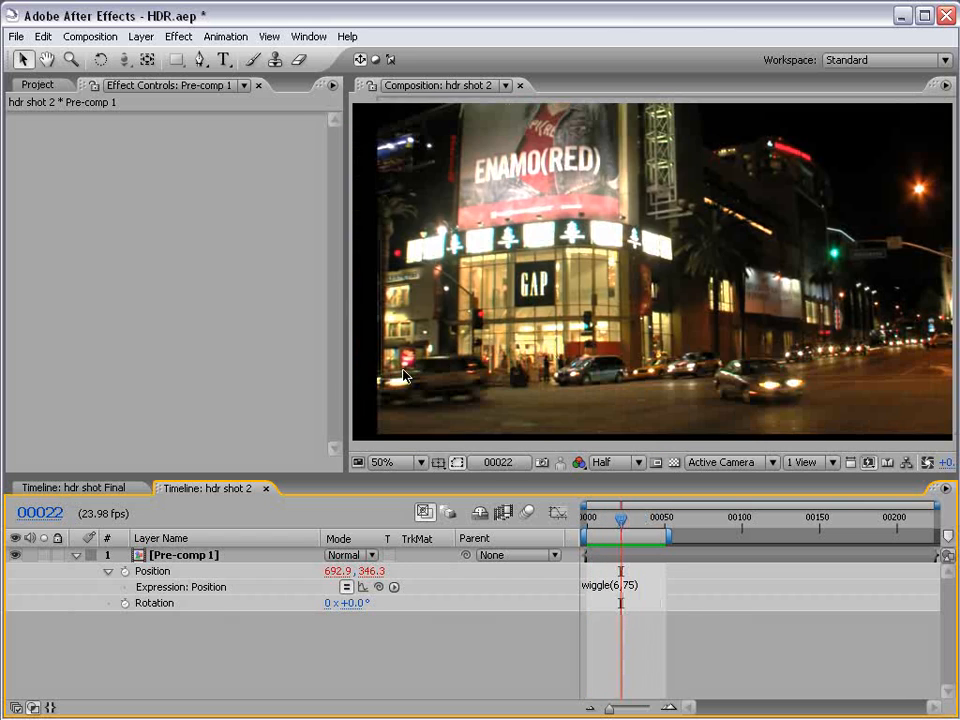
pyautogui.moveTo(390, 373); pyautogui.dragTo(545, 363)
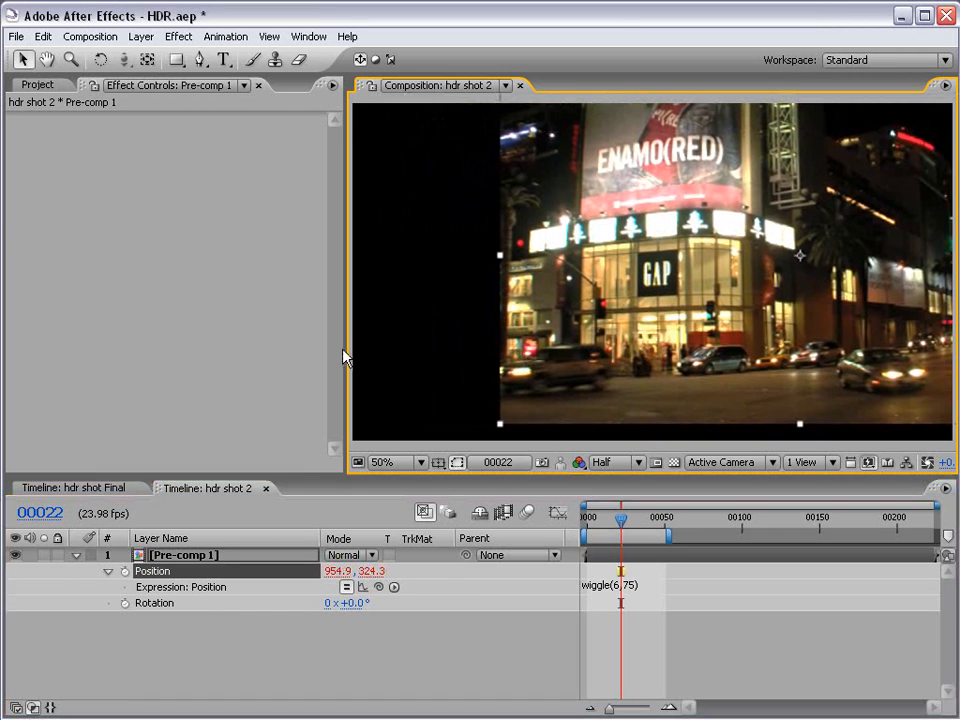
pyautogui.hotkey('ctrl', 'z')
pyautogui.click(655, 653)
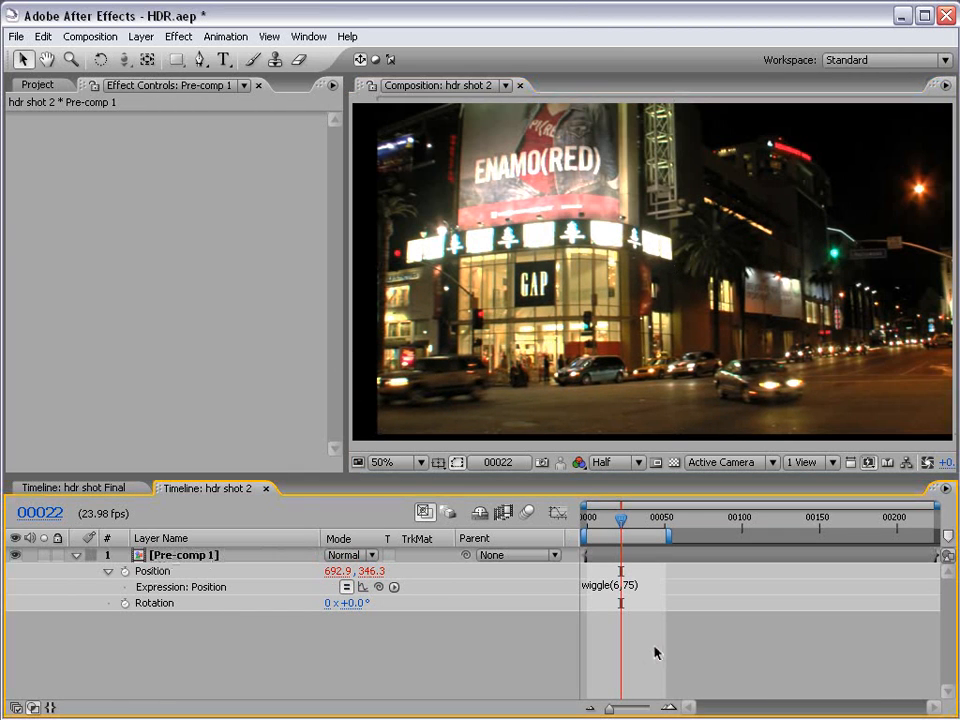
# Open the Pre-comp 1 composition and apply the Motion Tile effect to the lower hdr shot.mov layer.
pyautogui.doubleClick(631, 558)
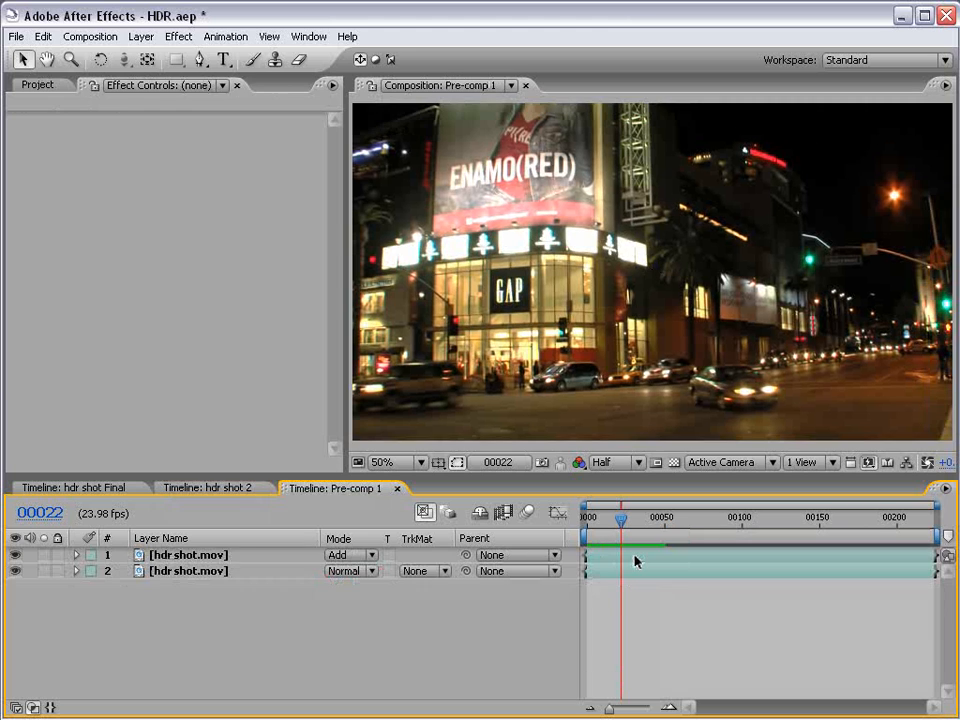
pyautogui.click(604, 556)
pyautogui.click(605, 575)
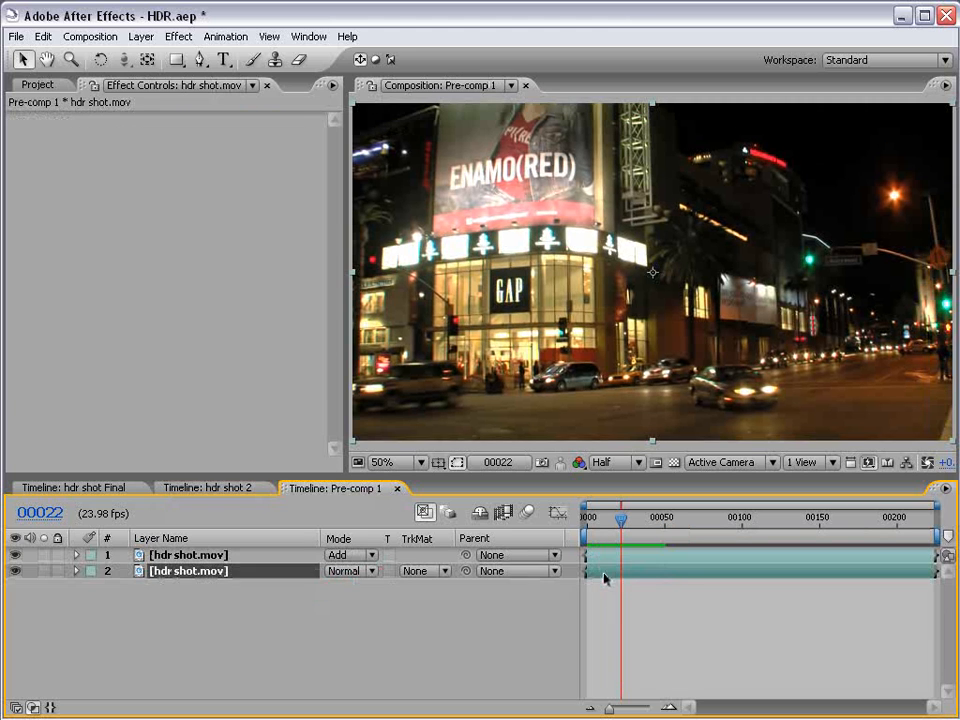
pyautogui.click(189, 40)
pyautogui.moveTo(237, 520)
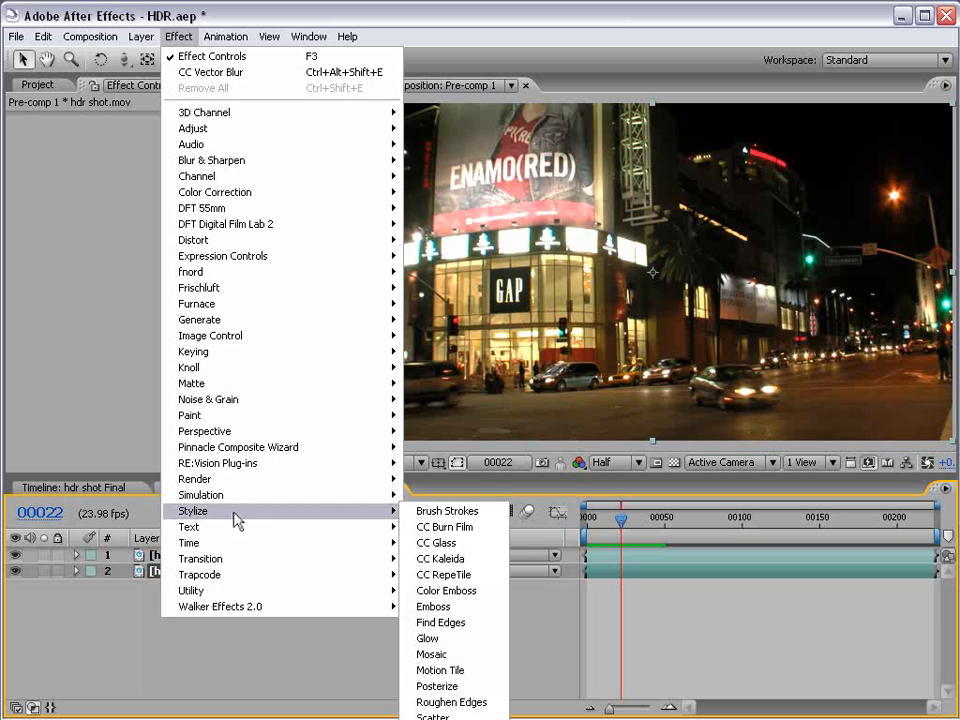
pyautogui.click(465, 671)
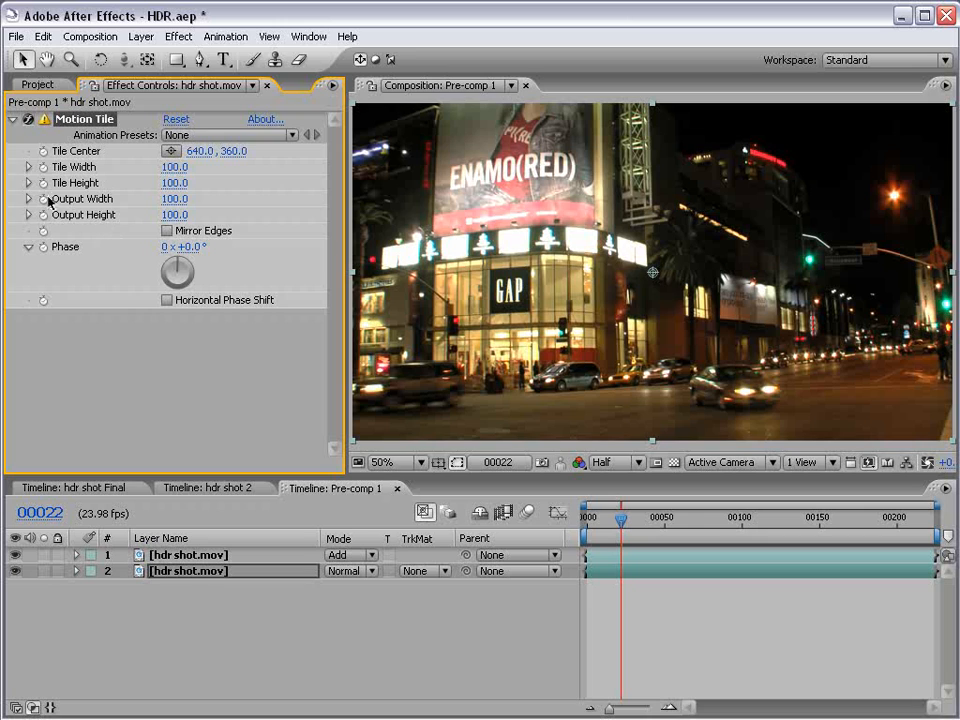
# Set Motion Tile's Output Width and Output Height to 150 and enable Mirror Edges.
pyautogui.click(170, 200)
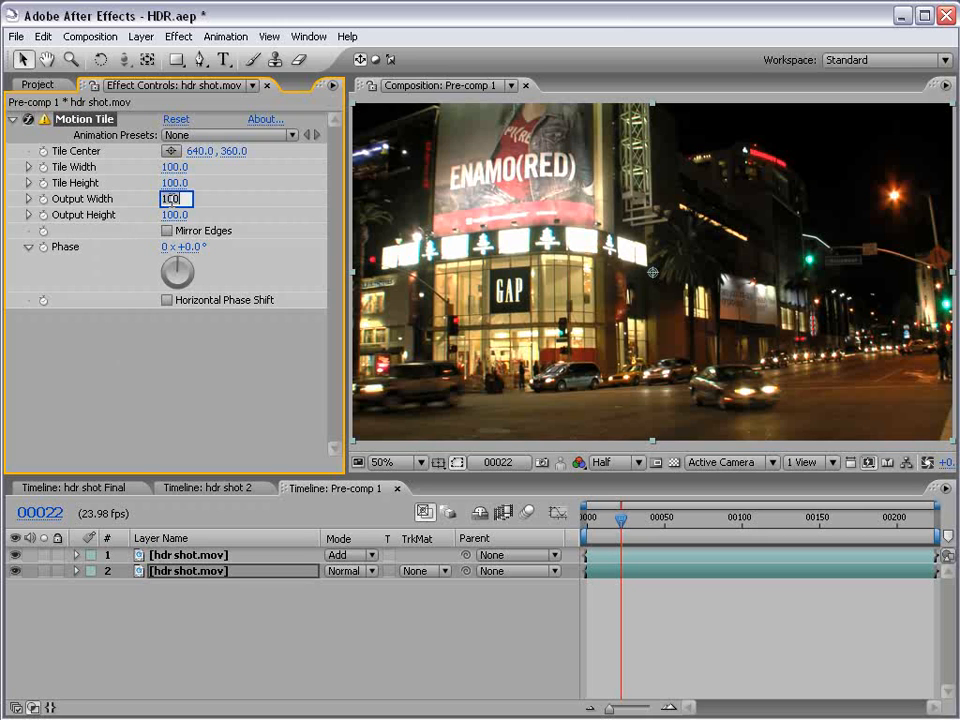
pyautogui.write('1')
pyautogui.click(176, 215)
pyautogui.write('1')
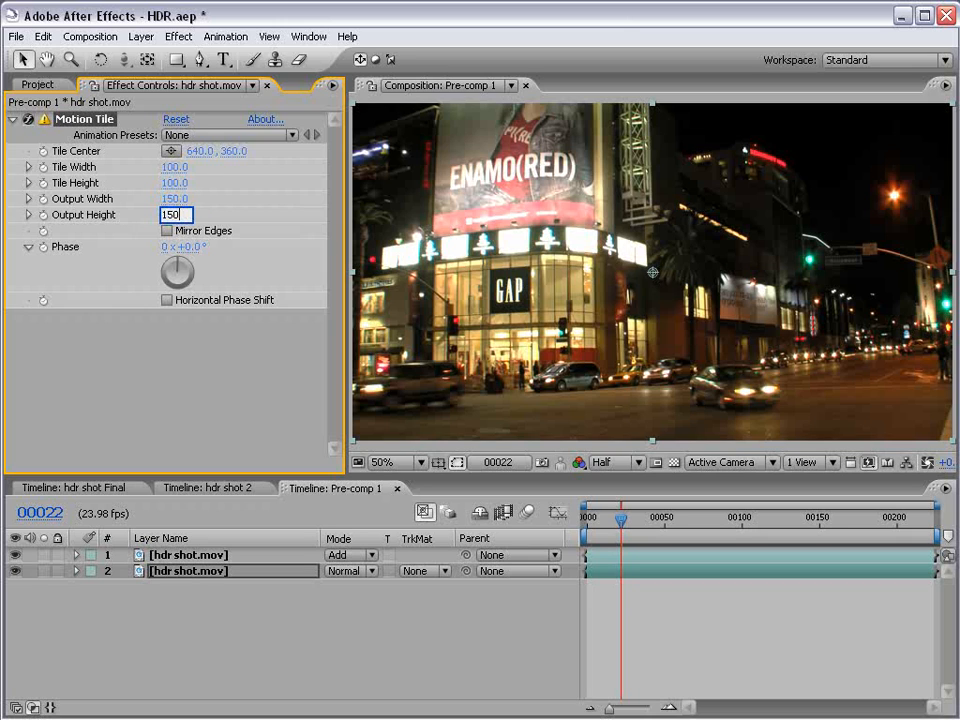
pyautogui.write('50')
pyautogui.press('Return')
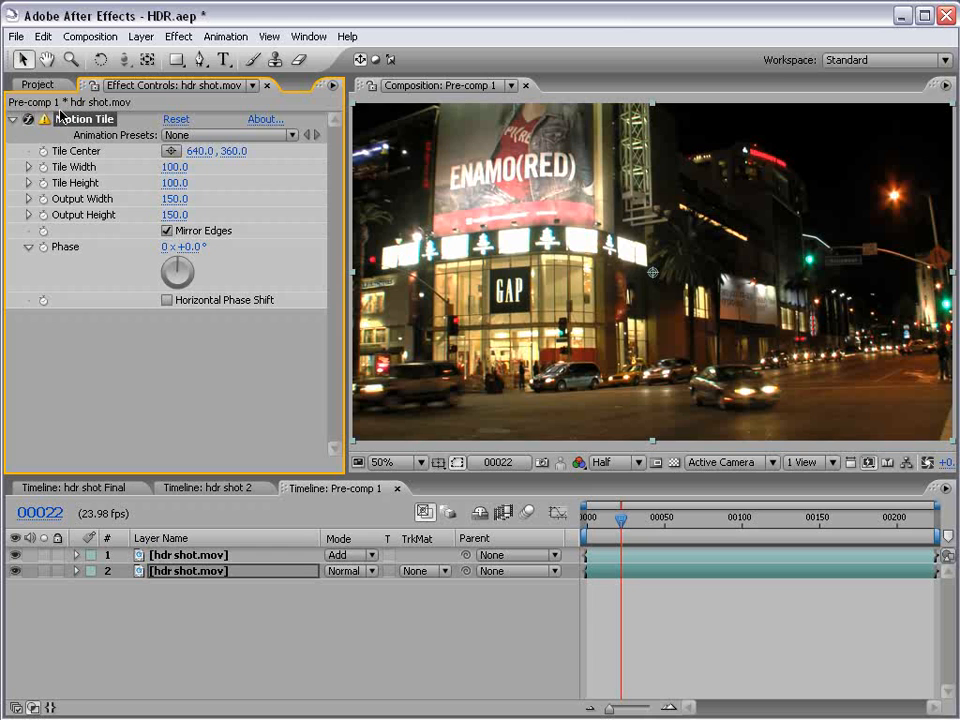
# Copy the Motion Tile effect onto the upper hdr shot.mov layer and test the mirrored edges by temporarily moving both layers.
pyautogui.click(185, 557)
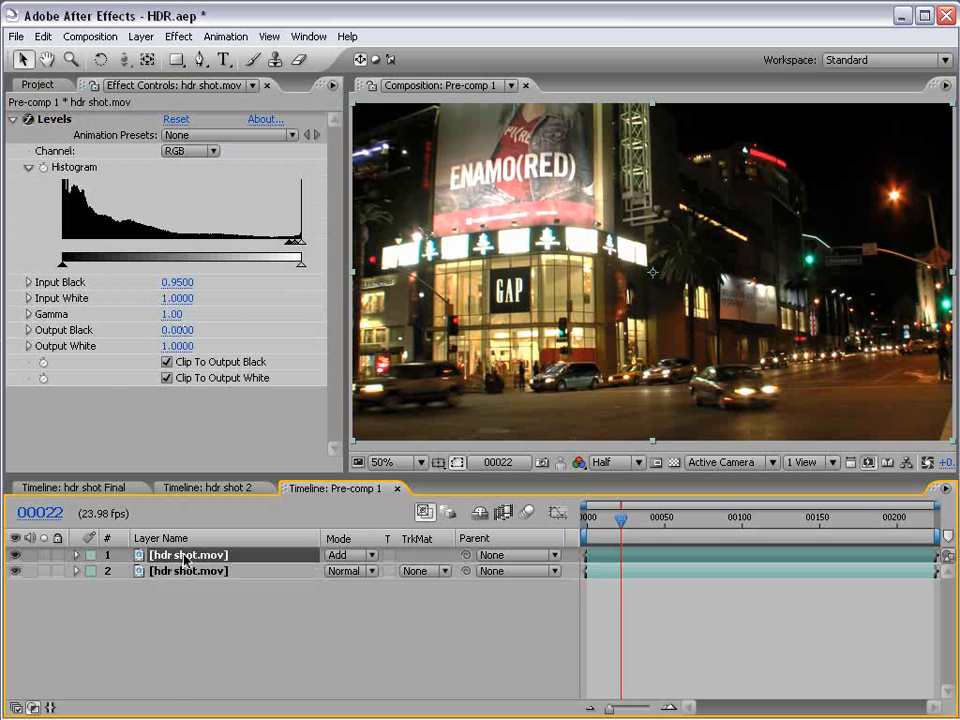
pyautogui.keyDown('shift'); pyautogui.click(188, 571); pyautogui.keyUp('shift')
pyautogui.moveTo(407, 214); pyautogui.dragTo(570, 186)
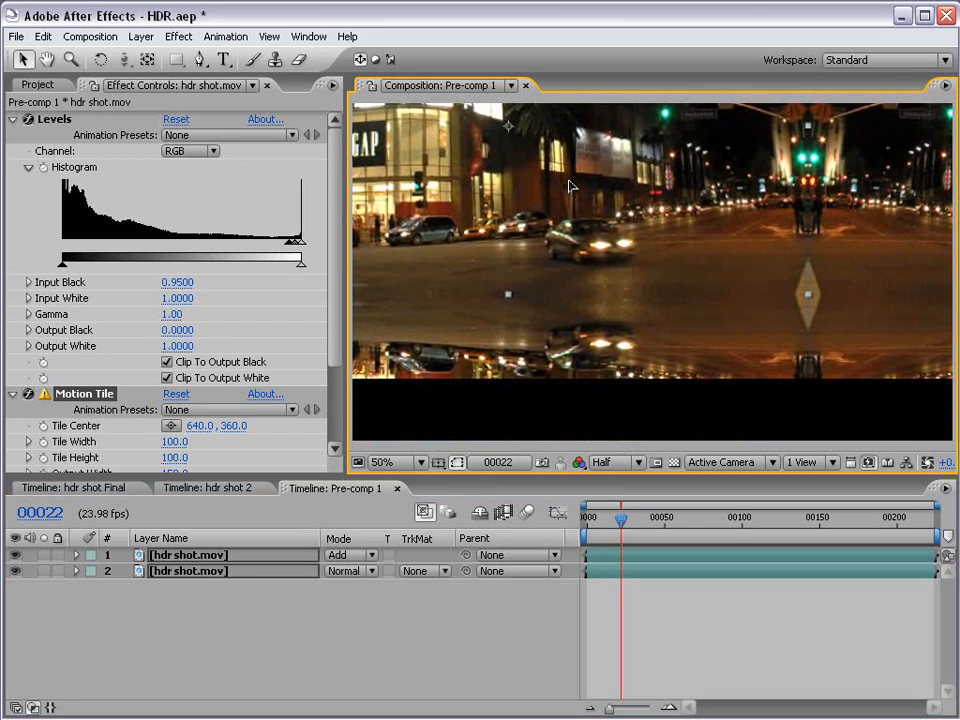
pyautogui.click(664, 630)
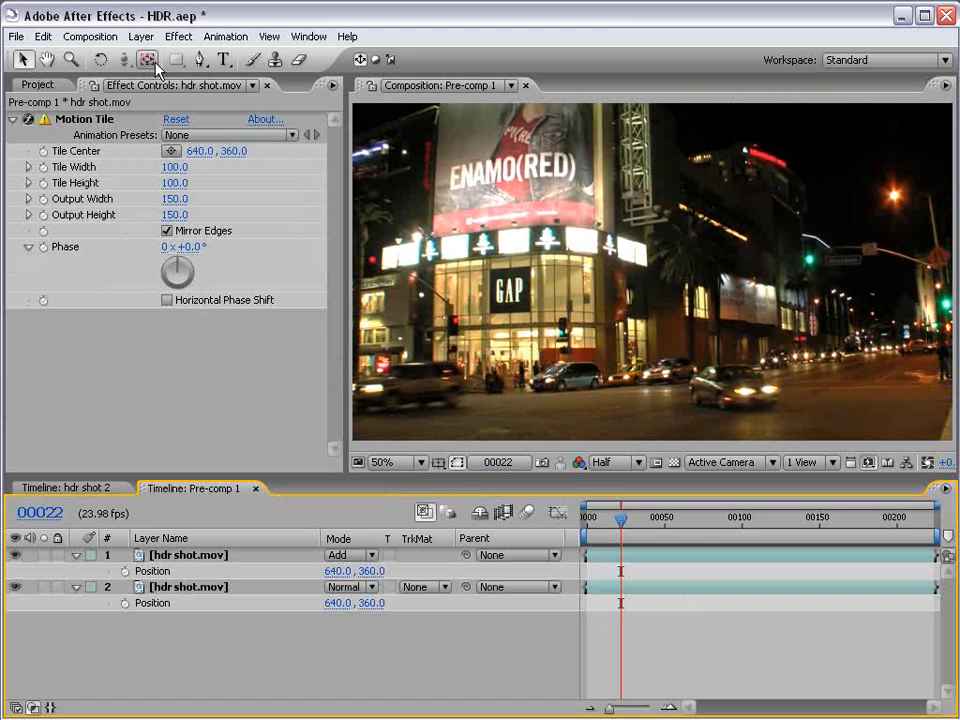
# Enlarge the Pre-comp 1 composition by a factor of 1.5 to 1920 × 1080, keeping the 16:9 aspect ratio locked.
pyautogui.click(95, 39)
pyautogui.click(125, 81)
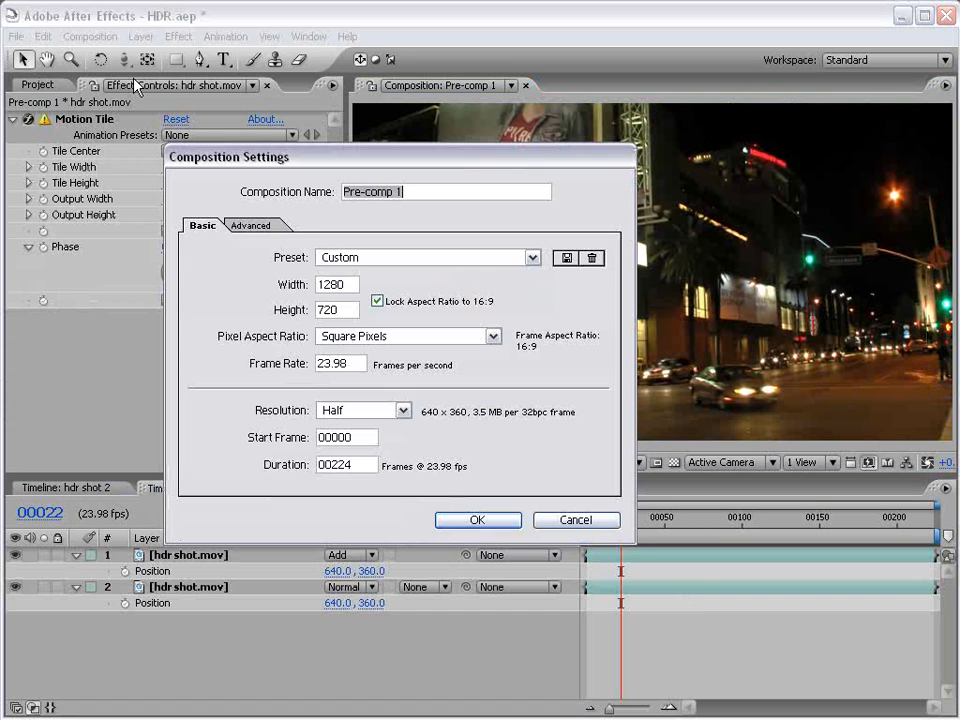
pyautogui.click(351, 284)
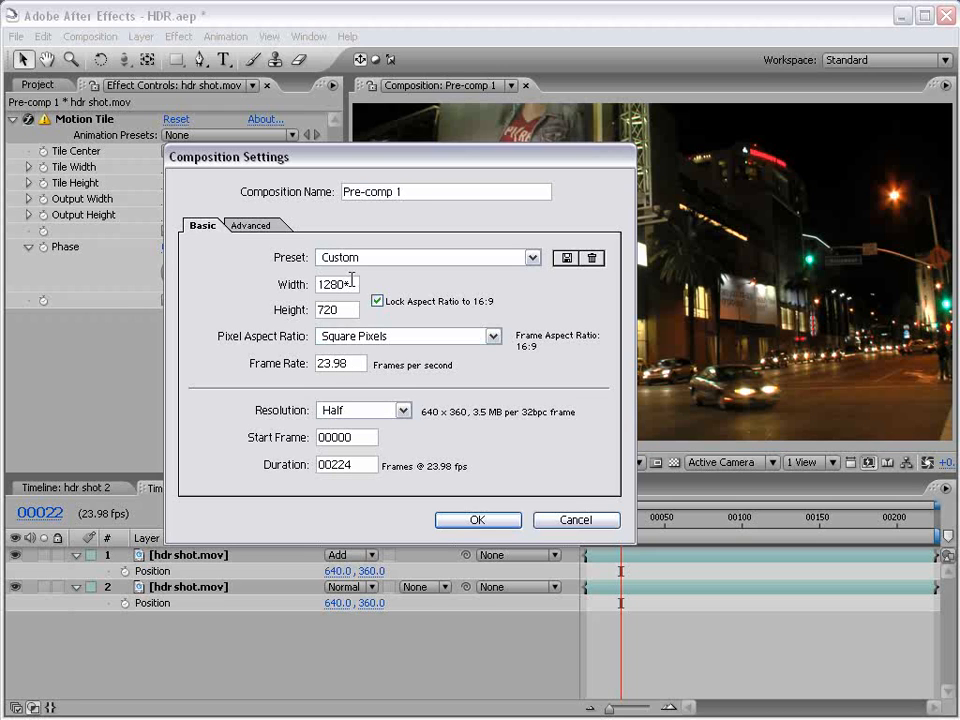
pyautogui.write('*1.5')
pyautogui.click(351, 310)
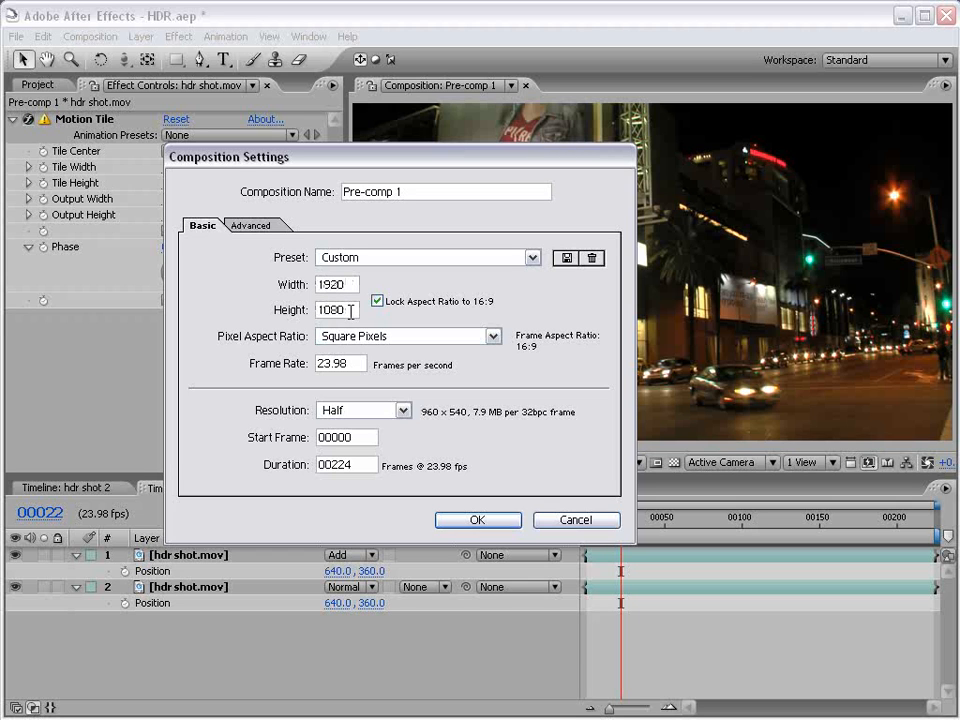
pyautogui.click(467, 519)
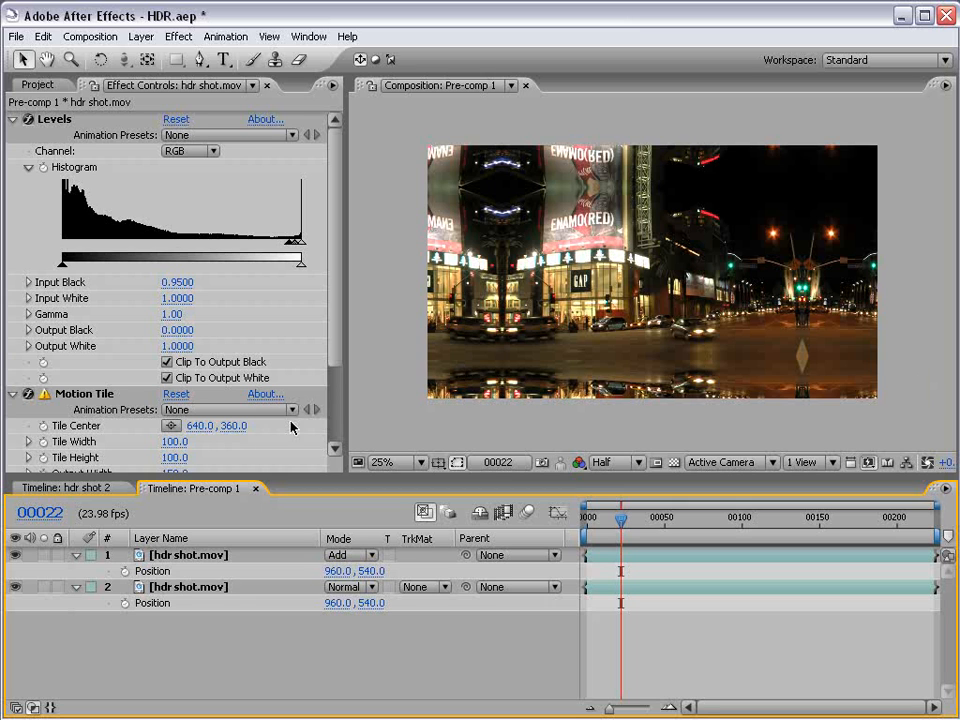
# Close the Pre-comp 1 timeline and examine how the enlarged layer's mirrored edges cover the hdr shot 2 frame.
pyautogui.click(256, 489)
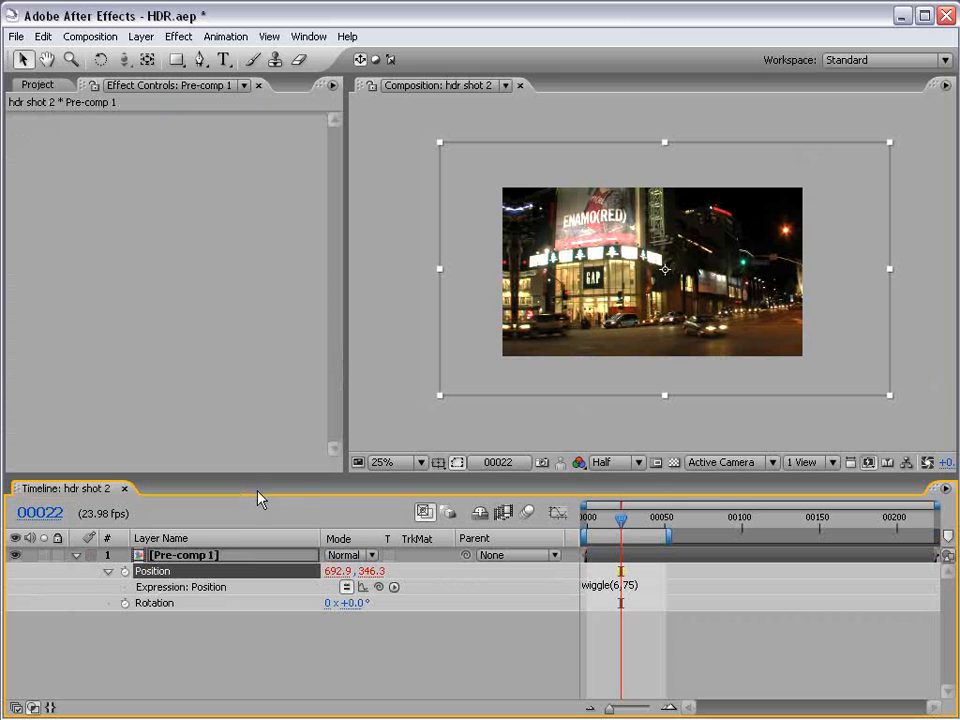
pyautogui.moveTo(568, 365); pyautogui.dragTo(560, 412)
pyautogui.hotkey('ctrl', 'z')
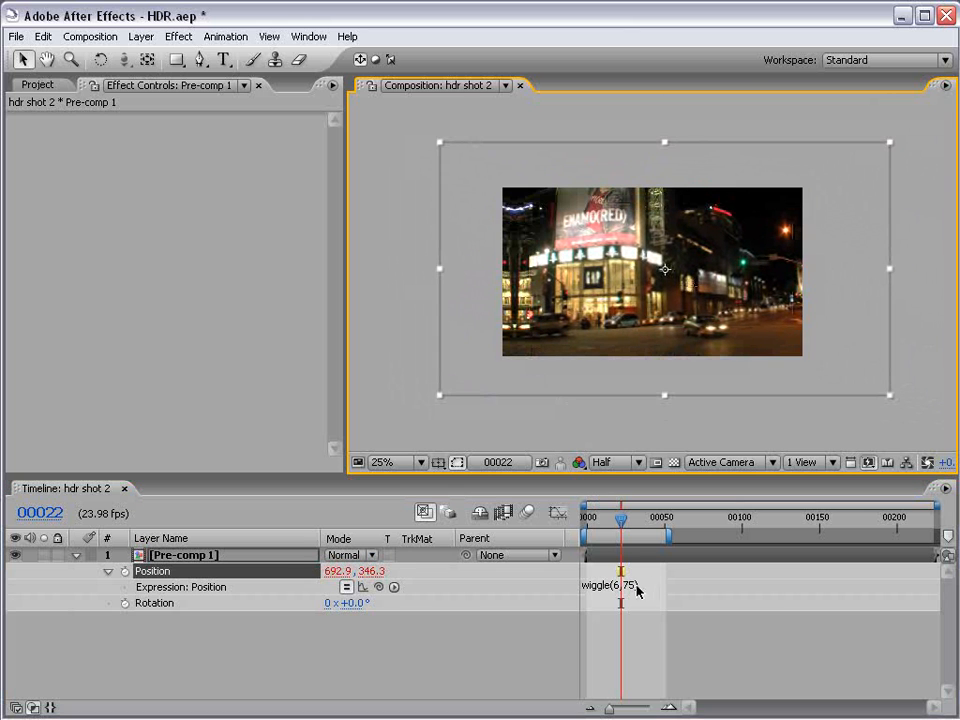
pyautogui.rightClick(181, 566)
pyautogui.click(225, 657)
pyautogui.scroll(2, 466, 250)
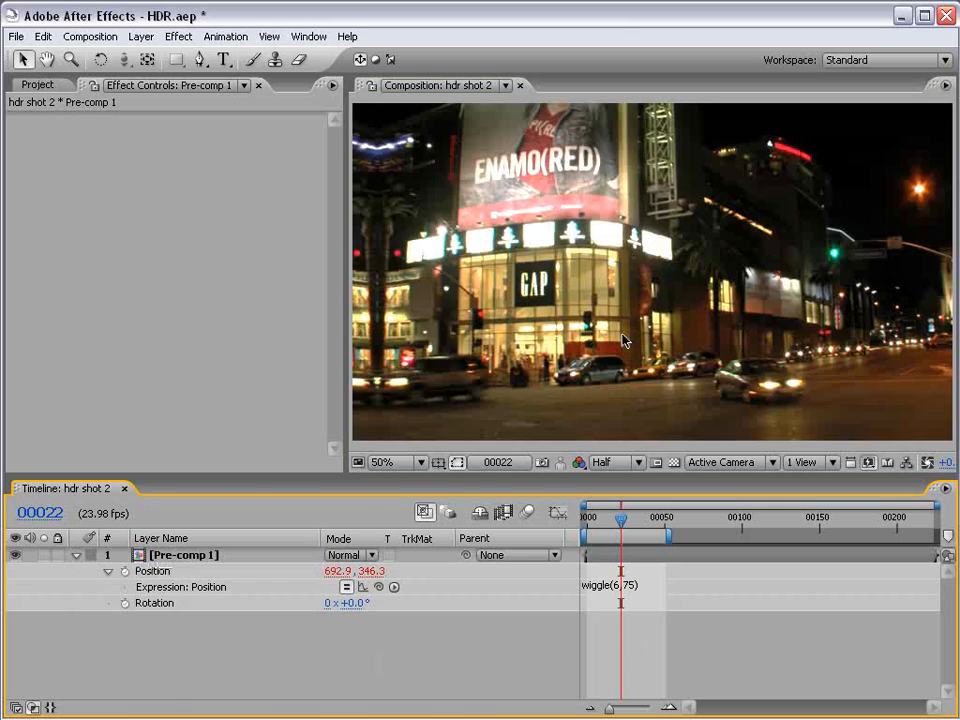
pyautogui.press('`')
pyautogui.press('`')
# Reduce the Position shake of Pre-comp 1 to wiggle(6,50) and check the motion around frame 25.
pyautogui.click(622, 586)
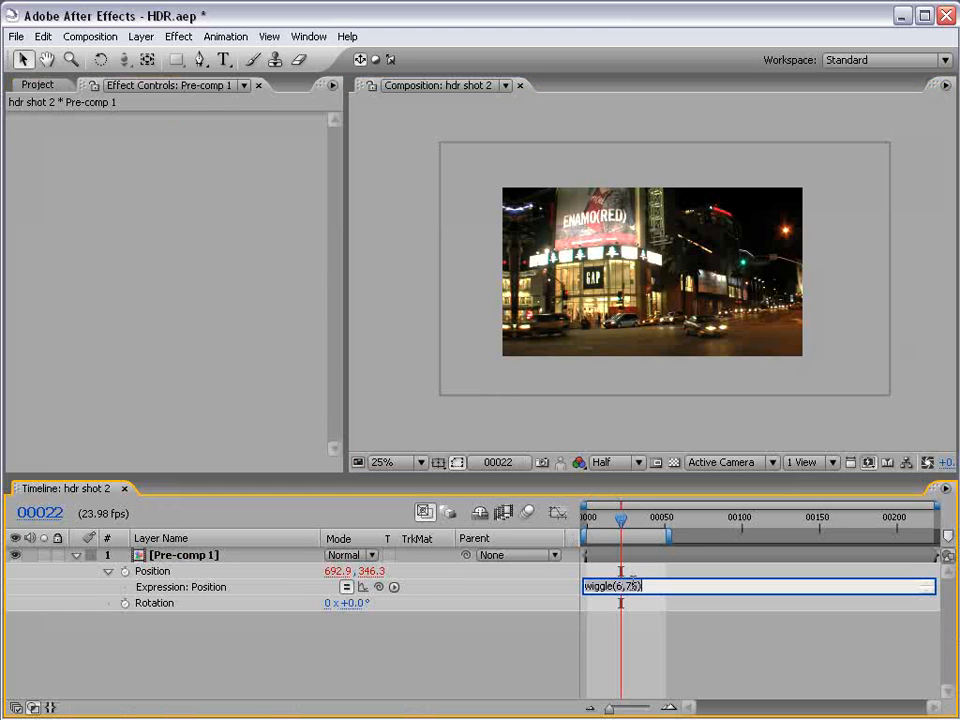
pyautogui.write('50')
pyautogui.click(686, 560)
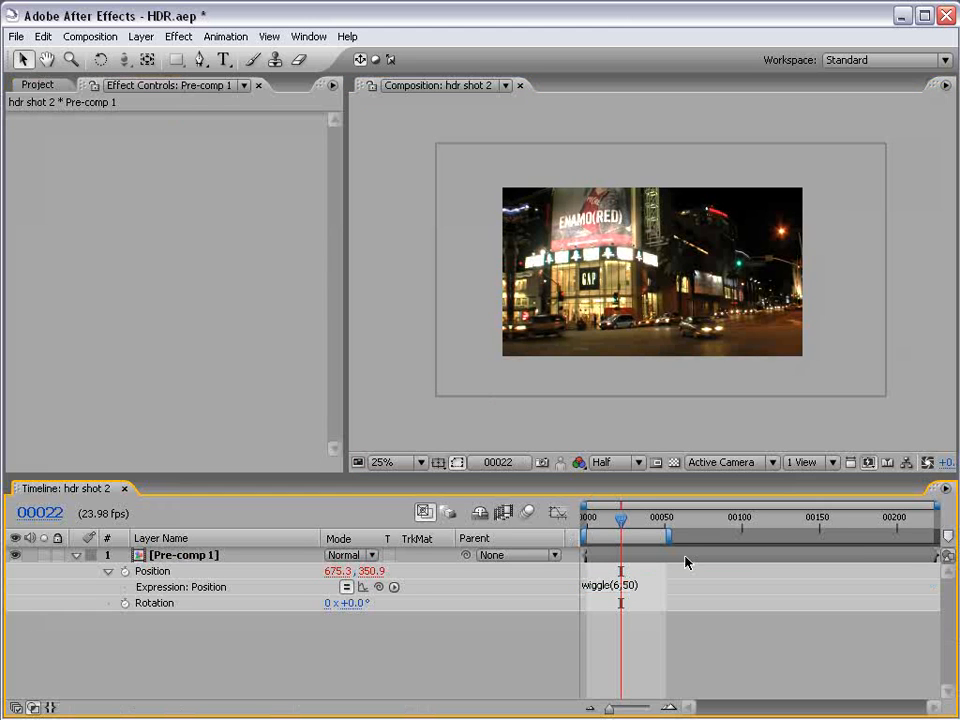
pyautogui.scroll(2, 658, 287)
pyautogui.press('space')
pyautogui.moveTo(589, 346); pyautogui.dragTo(625, 328)
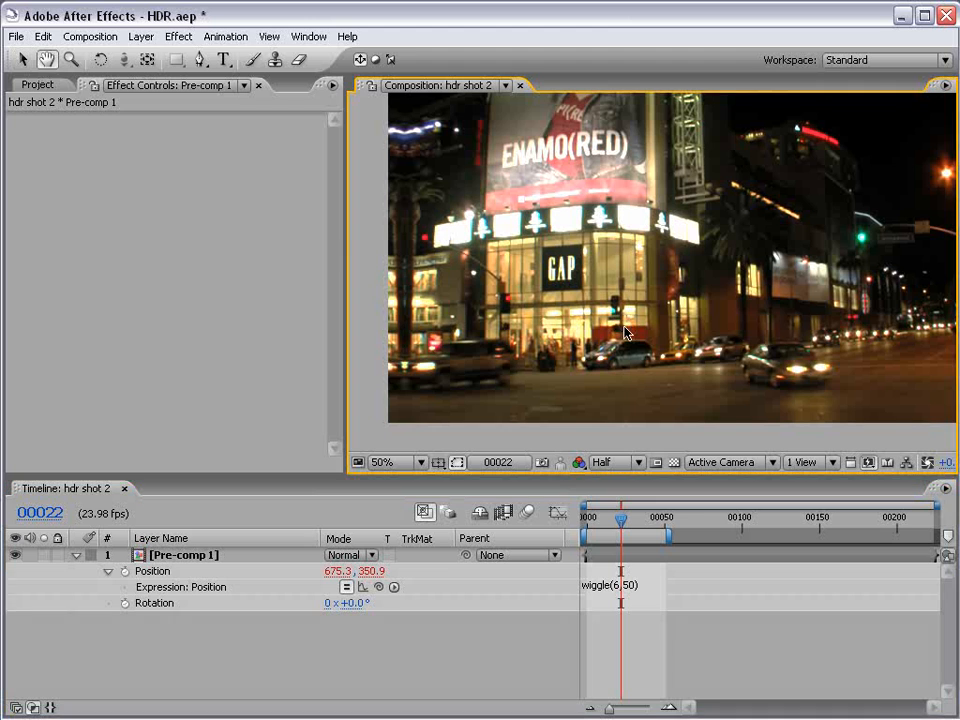
pyautogui.moveTo(633, 527)
pyautogui.mouseDown()
pyautogui.moveTo(606, 521)
pyautogui.moveTo(625, 521)
pyautogui.mouseUp()
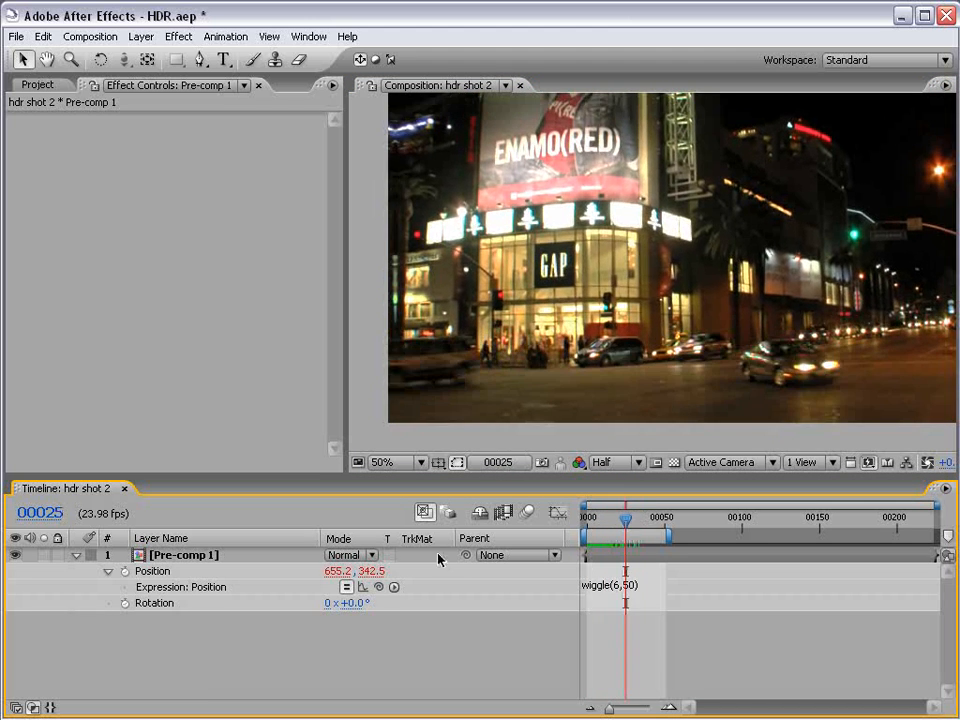
# Switch on motion blur for the Pre-comp 1 layer, preview it with the composition's motion blur enabled, and turn the composition's motion blur off again.
pyautogui.press('F4')
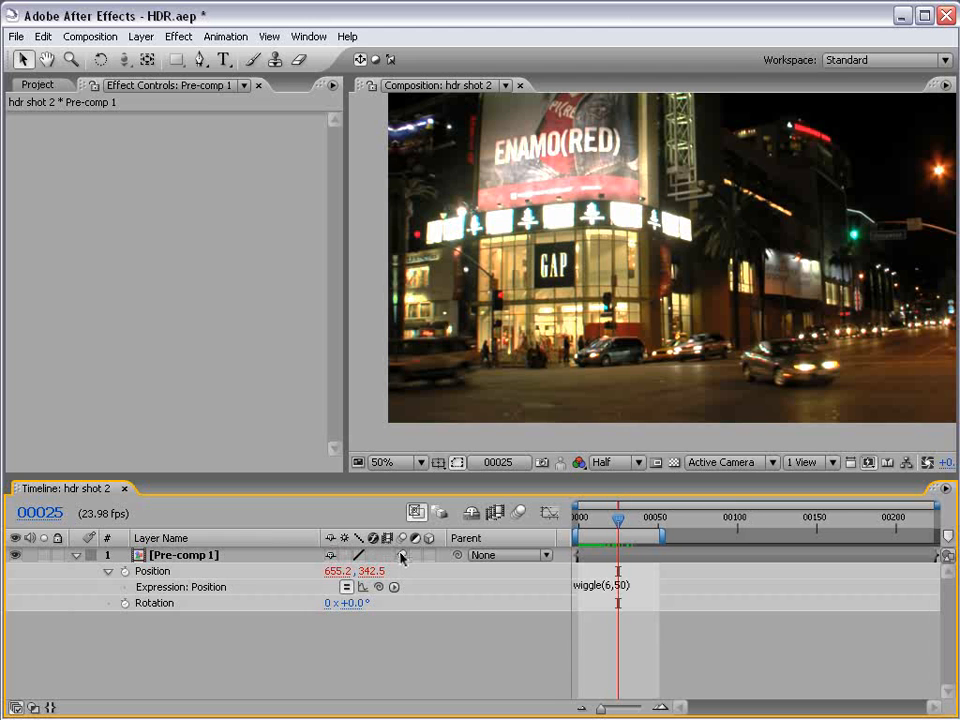
pyautogui.click(518, 511)
pyautogui.click(623, 522)
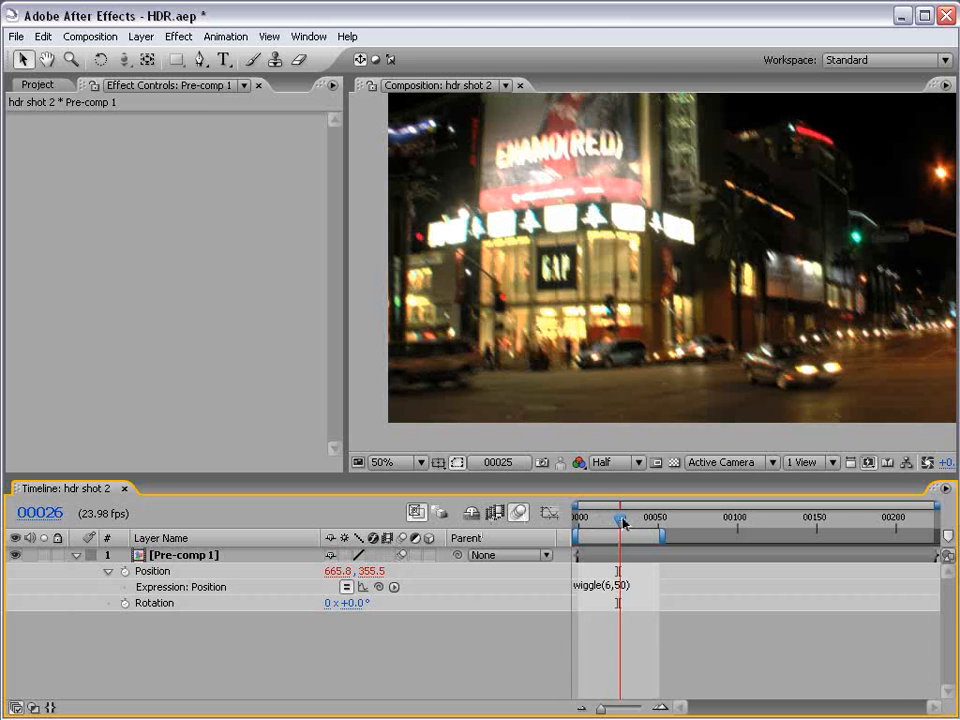
pyautogui.moveTo(623, 522); pyautogui.dragTo(607, 524)
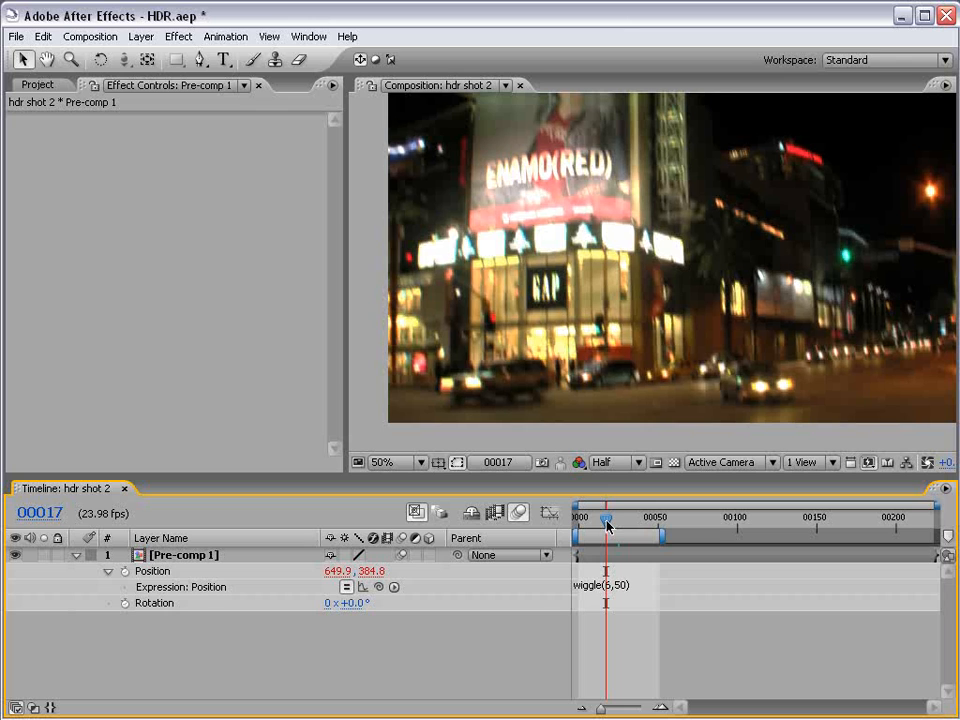
pyautogui.click(518, 511)
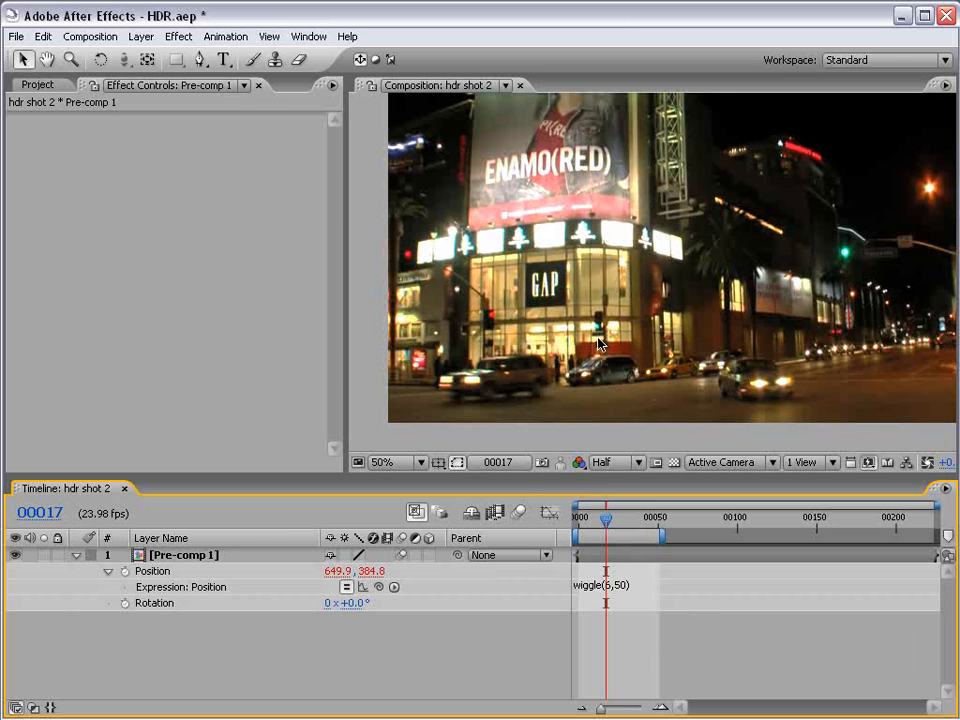
# Copy the expression wiggle(6,50) from Position to the Rotation of Pre-comp 1 and preview the rotational shake.
pyautogui.click(598, 585)
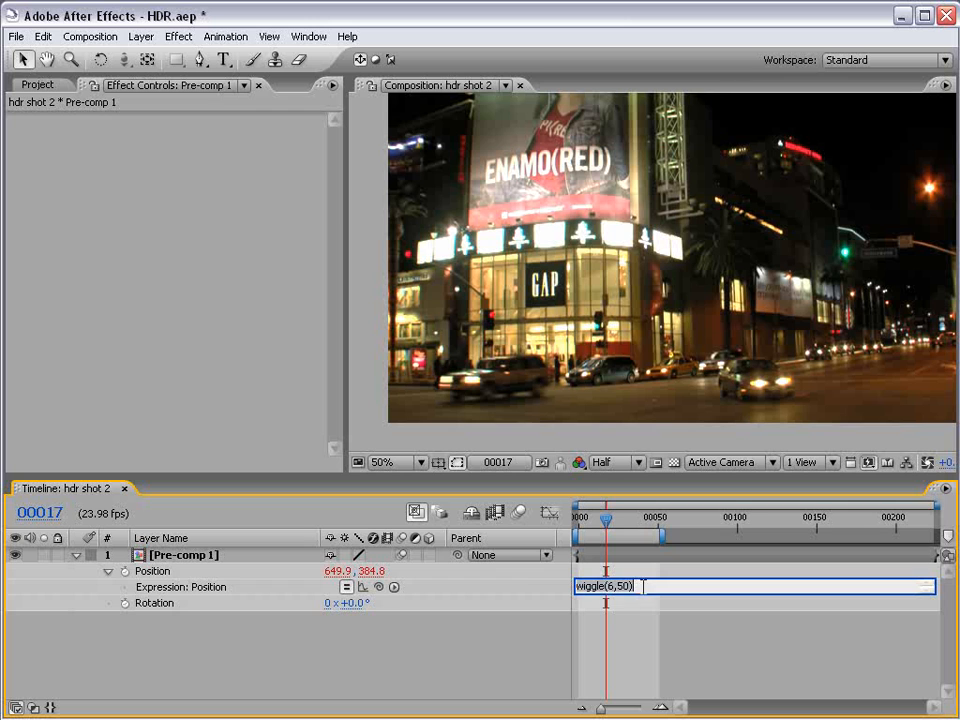
pyautogui.keyDown('alt'); pyautogui.click(124, 603); pyautogui.keyUp('alt')
pyautogui.write('wiggle(6,50)')
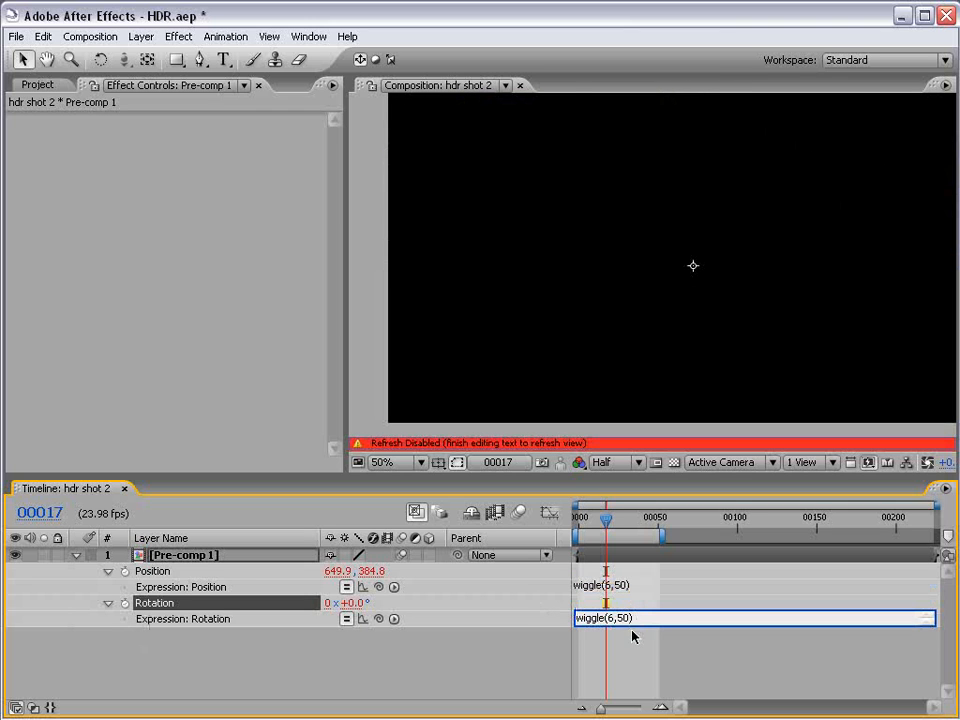
pyautogui.click(634, 692)
pyautogui.moveTo(607, 537)
pyautogui.mouseDown()
pyautogui.moveTo(636, 542)
pyautogui.moveTo(618, 557)
pyautogui.mouseUp()
pyautogui.click(645, 618)
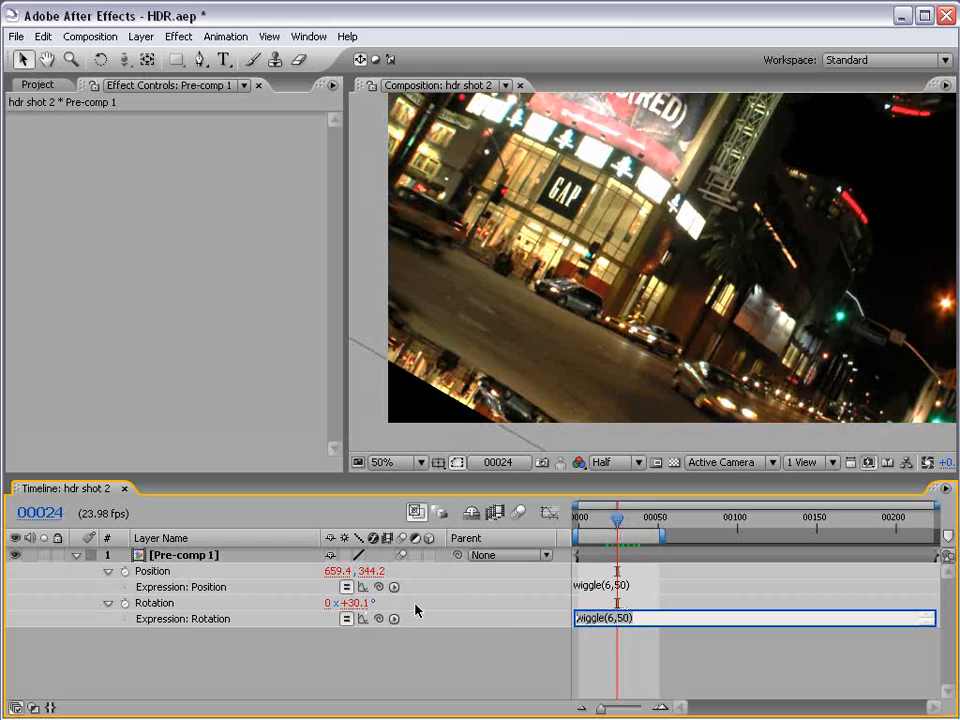
pyautogui.moveTo(617, 523)
pyautogui.mouseDown()
pyautogui.moveTo(587, 523)
pyautogui.moveTo(600, 523)
pyautogui.mouseUp()
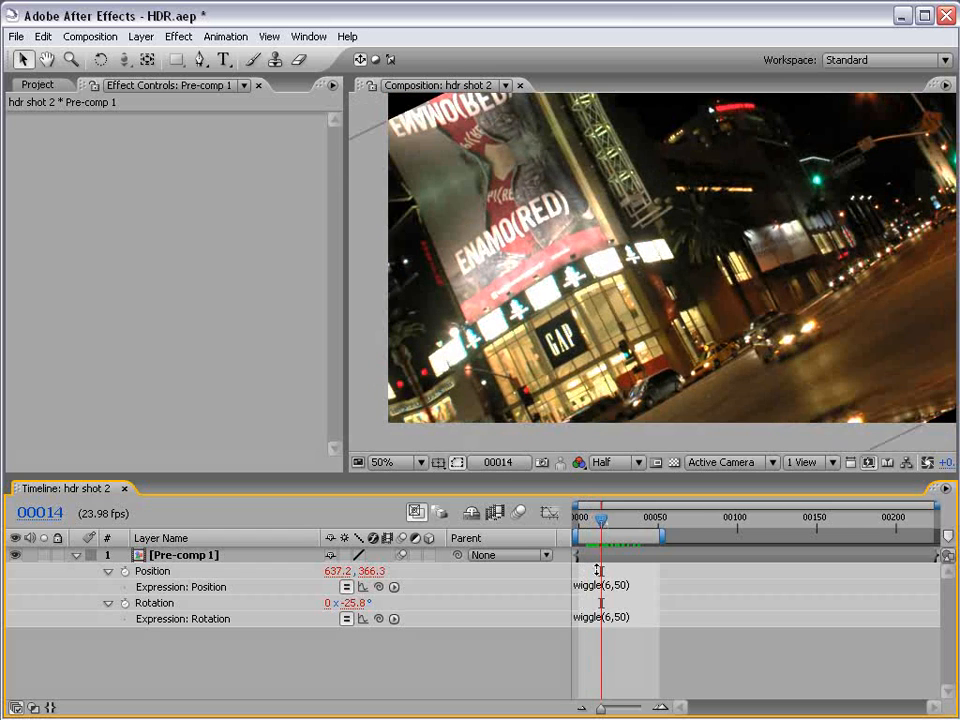
# Reduce the Rotation shake of Pre-comp 1 to wiggle(6,50)/40 and check the motion up to frame 21.
pyautogui.click(650, 618)
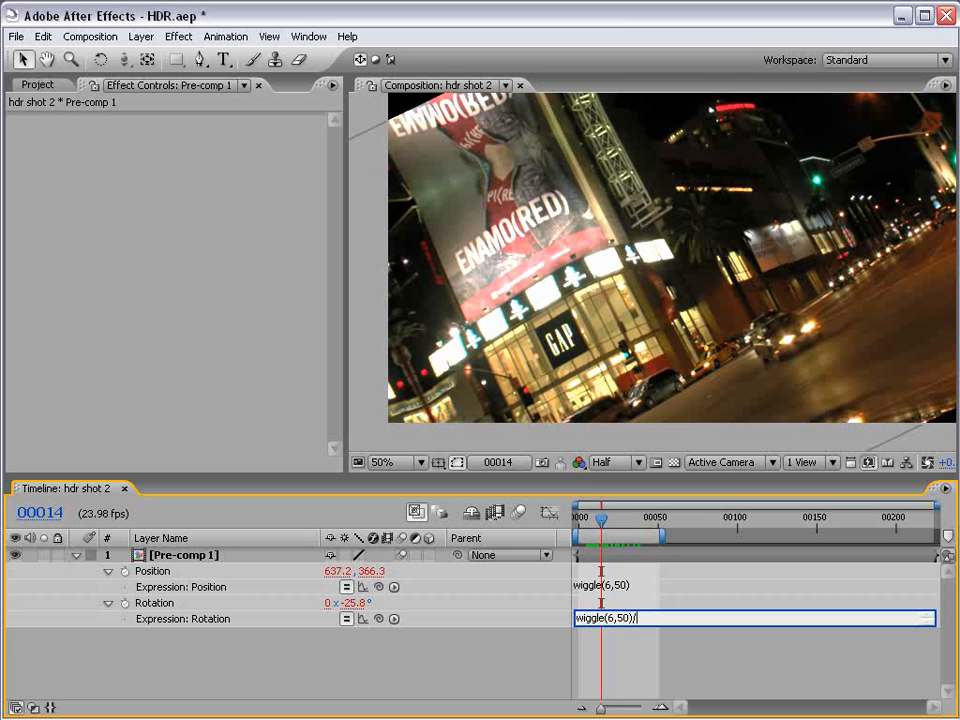
pyautogui.press('KP_Enter')
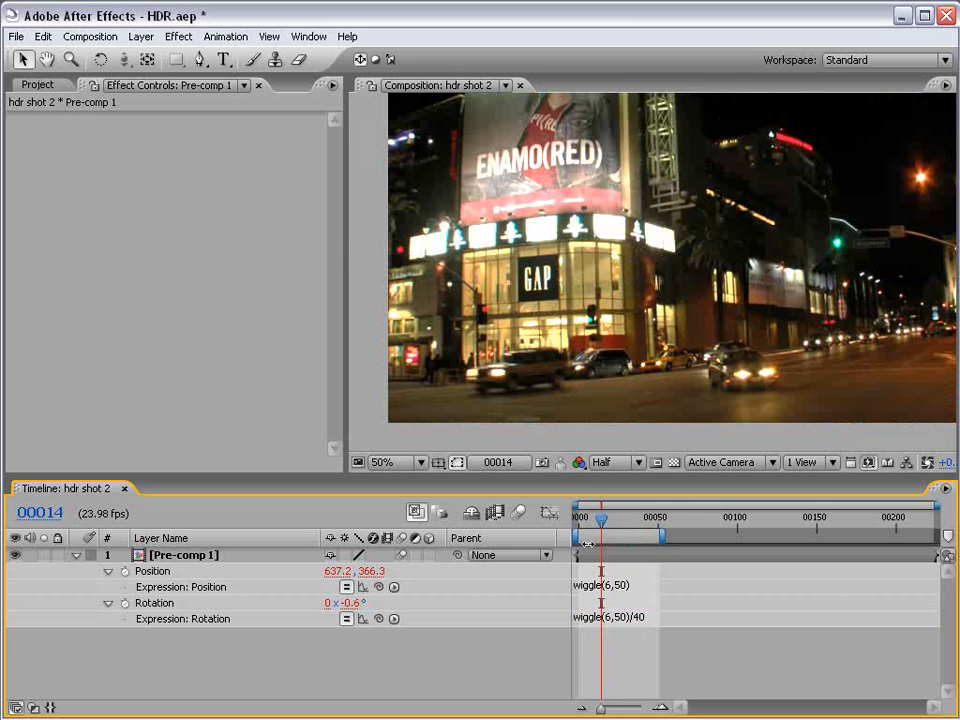
pyautogui.moveTo(600, 519)
pyautogui.mouseDown()
pyautogui.moveTo(630, 523)
pyautogui.moveTo(617, 524)
pyautogui.mouseUp()
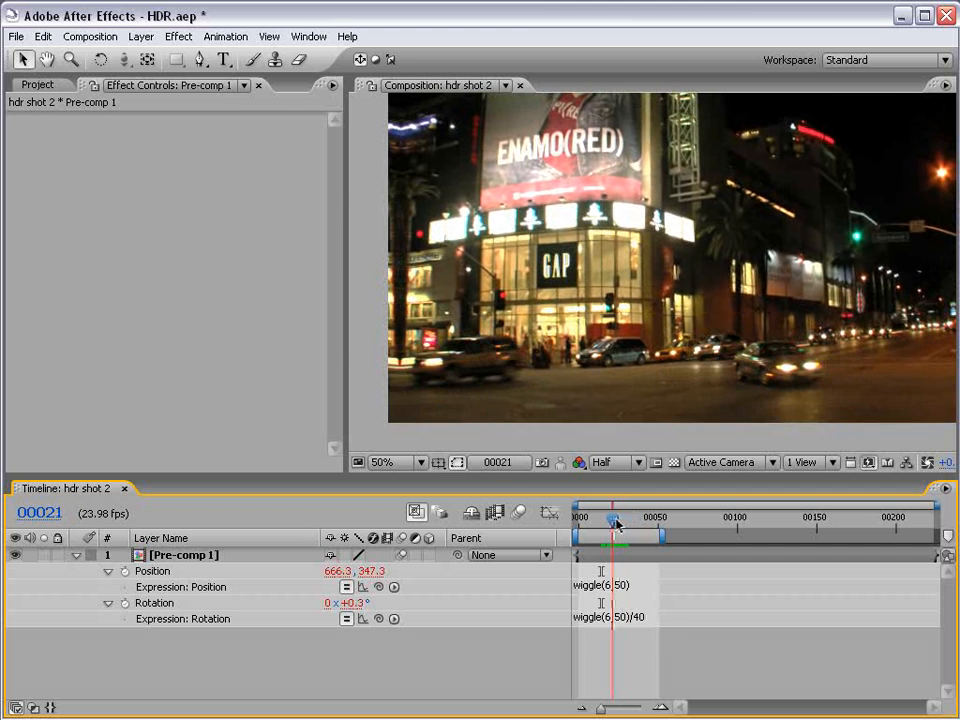
# Set the Rotation expression of Pre-comp 1 to wiggle(6,50)/25 and preview the shake with the composition's motion blur enabled.
pyautogui.click(651, 618)
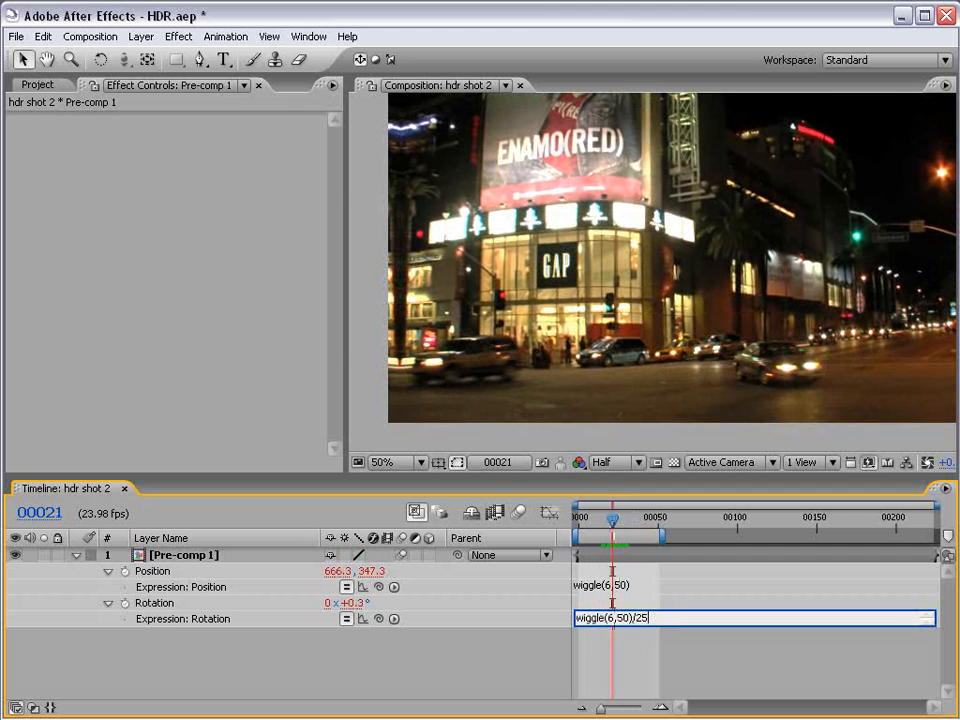
pyautogui.press('KP_Enter')
pyautogui.moveTo(612, 521); pyautogui.dragTo(629, 522)
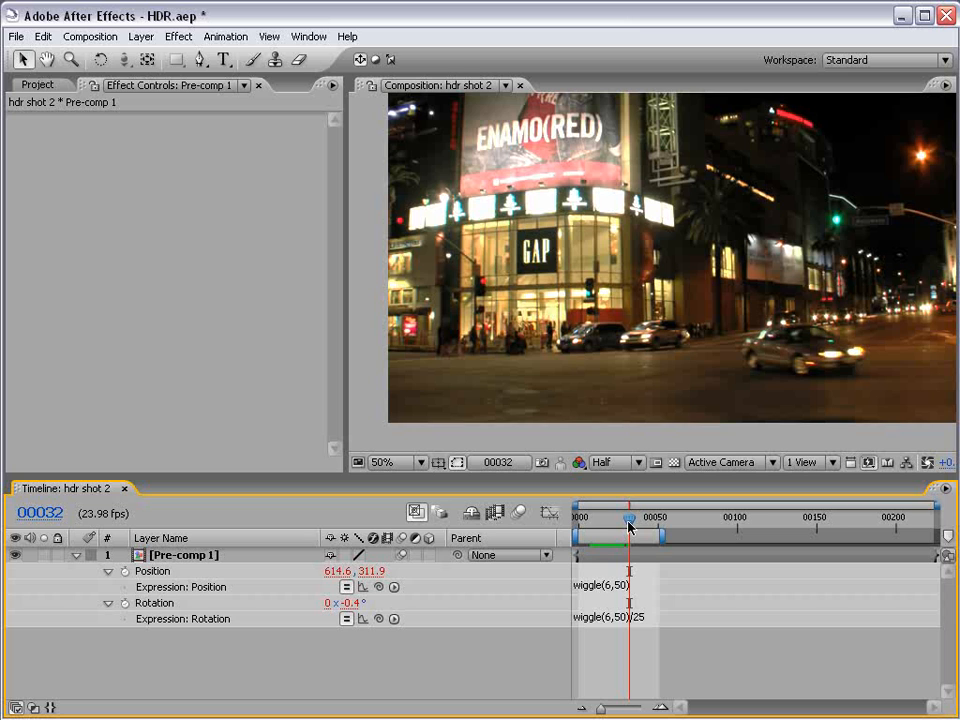
pyautogui.moveTo(629, 527); pyautogui.dragTo(580, 522)
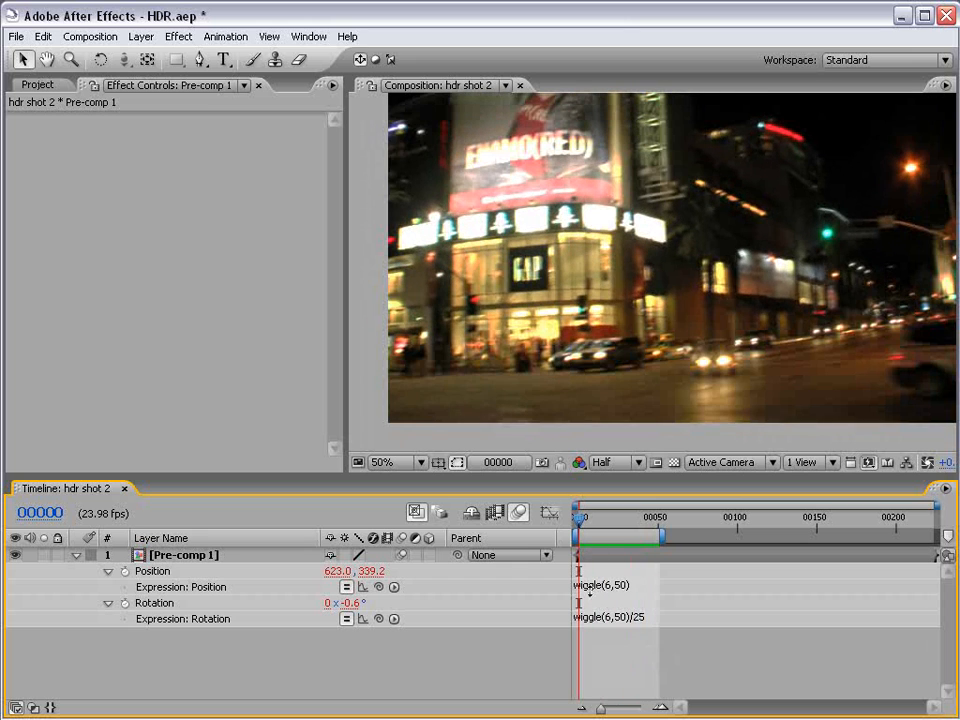
# Compare the wiggle expressions on Position and Rotation of Pre-comp 1 and scrub through the shake.
pyautogui.click(598, 586)
pyautogui.click(637, 586)
pyautogui.click(639, 628)
pyautogui.moveTo(579, 518); pyautogui.dragTo(654, 521)
pyautogui.moveTo(620, 521); pyautogui.dragTo(575, 522)
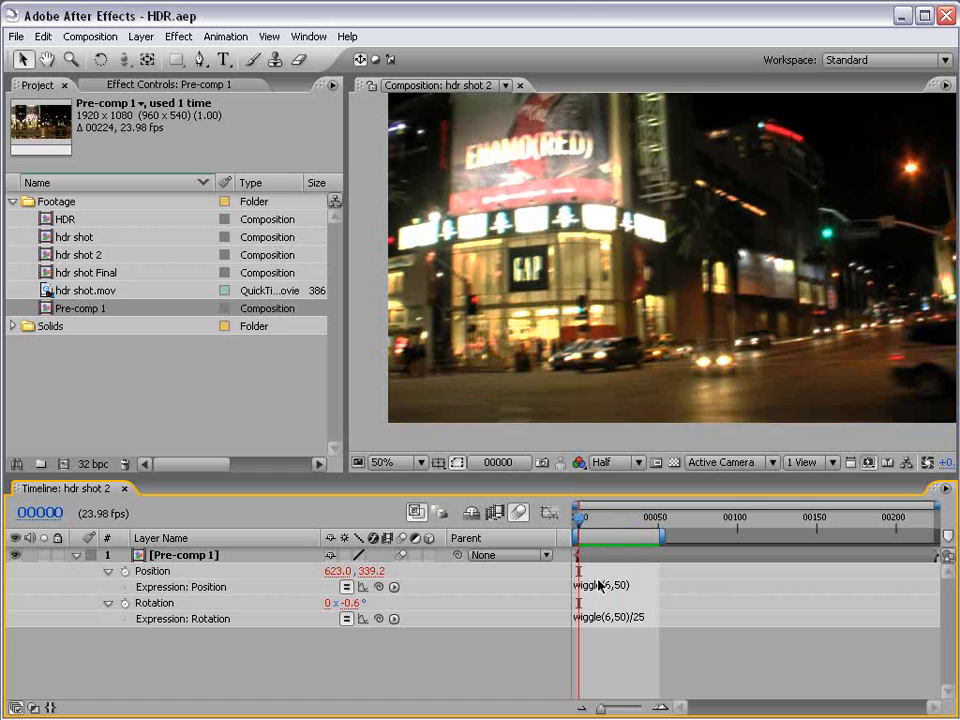
pyautogui.click(613, 585)
pyautogui.moveTo(643, 584); pyautogui.dragTo(580, 592)
pyautogui.click(639, 616)
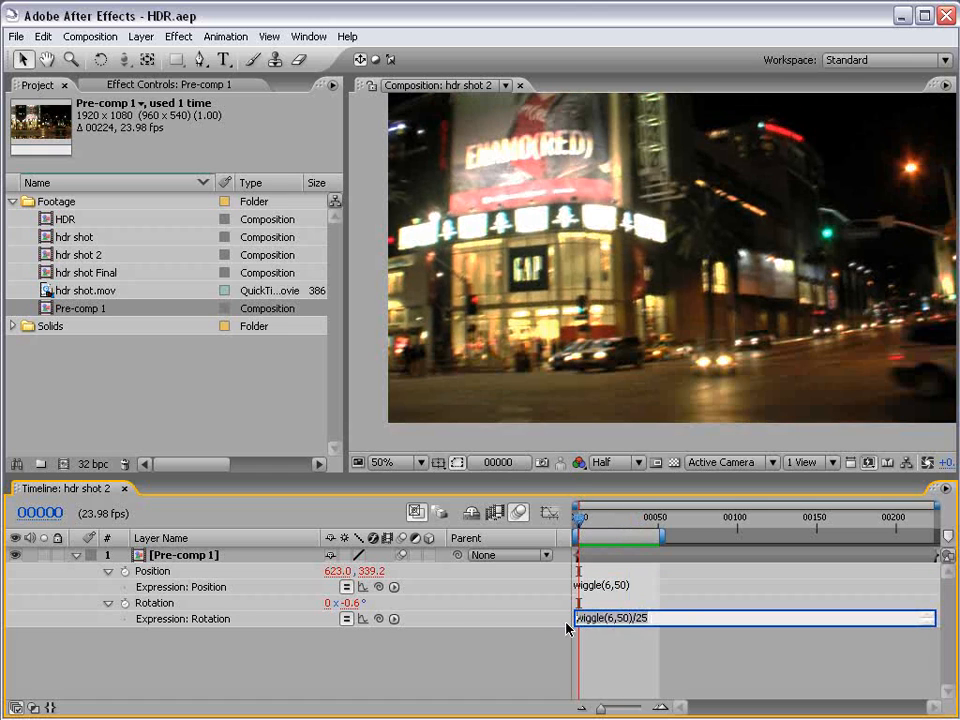
pyautogui.click(650, 651)
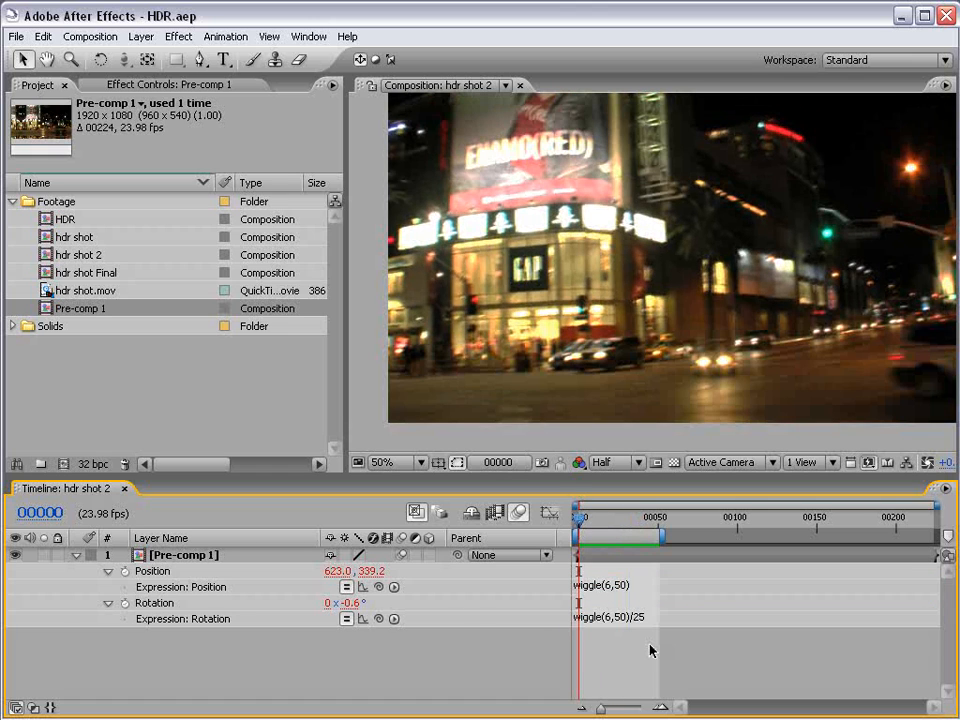
# Add a Slider Control expression control to the Pre-comp 1 layer.
pyautogui.click(645, 560)
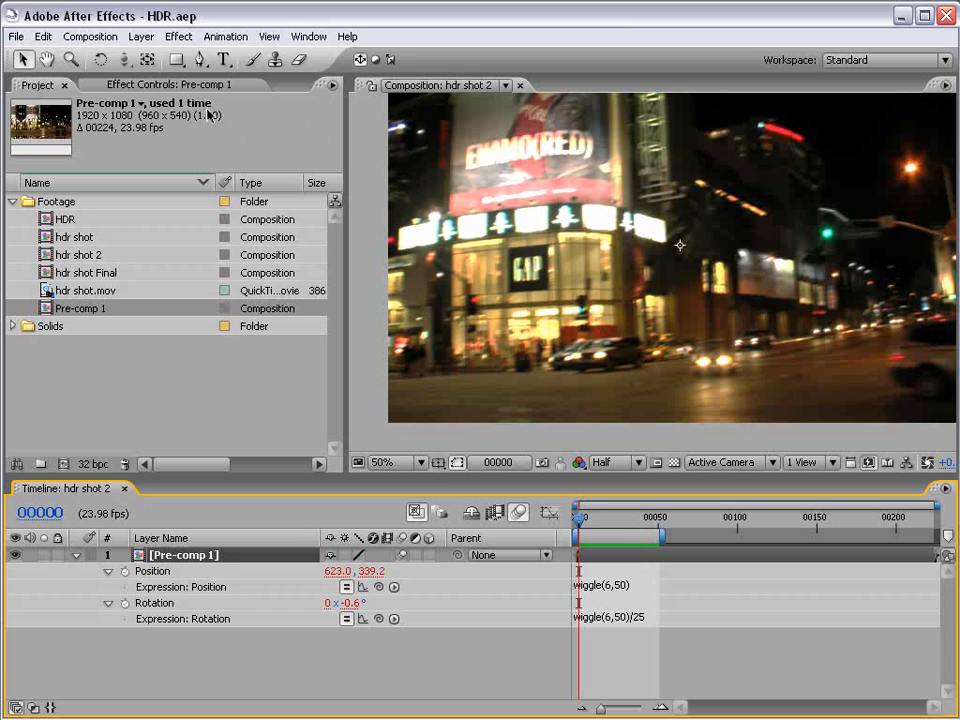
pyautogui.click(179, 37)
pyautogui.moveTo(235, 258)
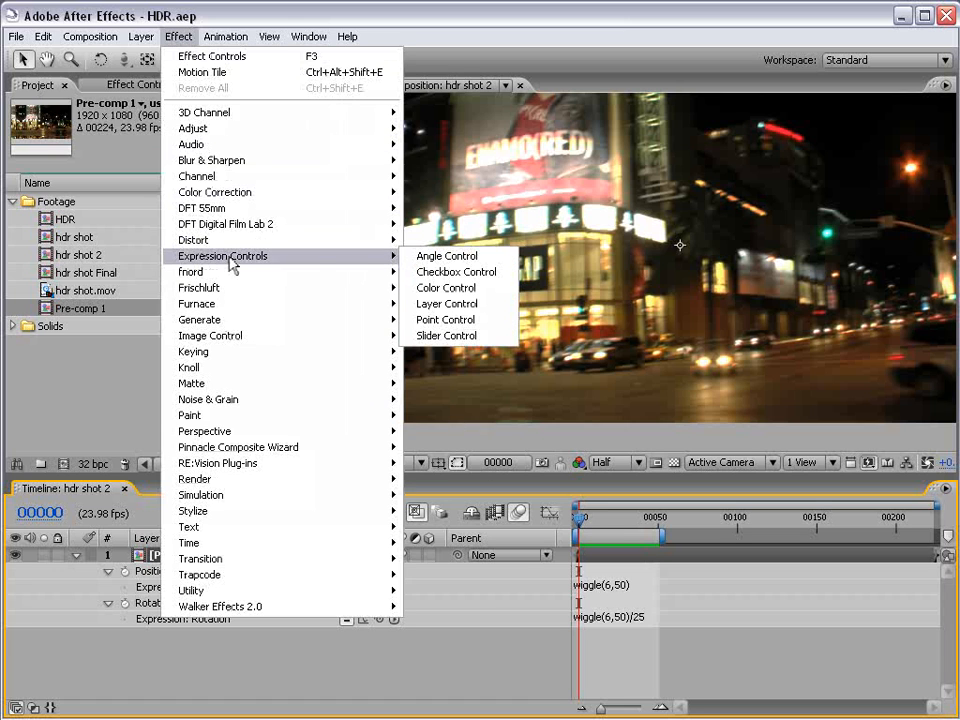
pyautogui.click(479, 337)
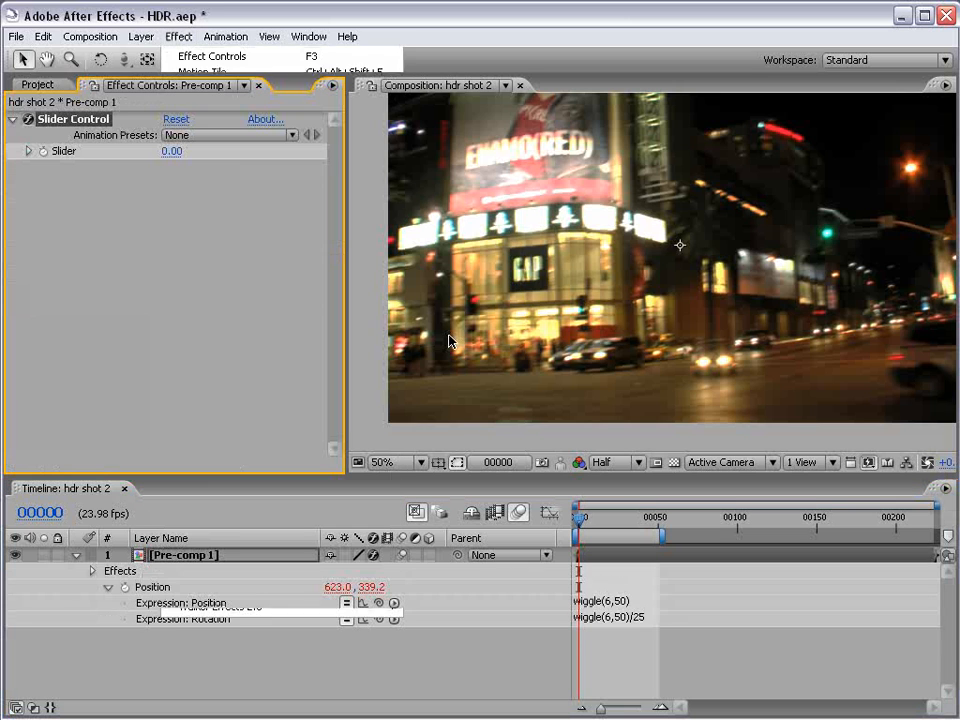
pyautogui.click(66, 119)
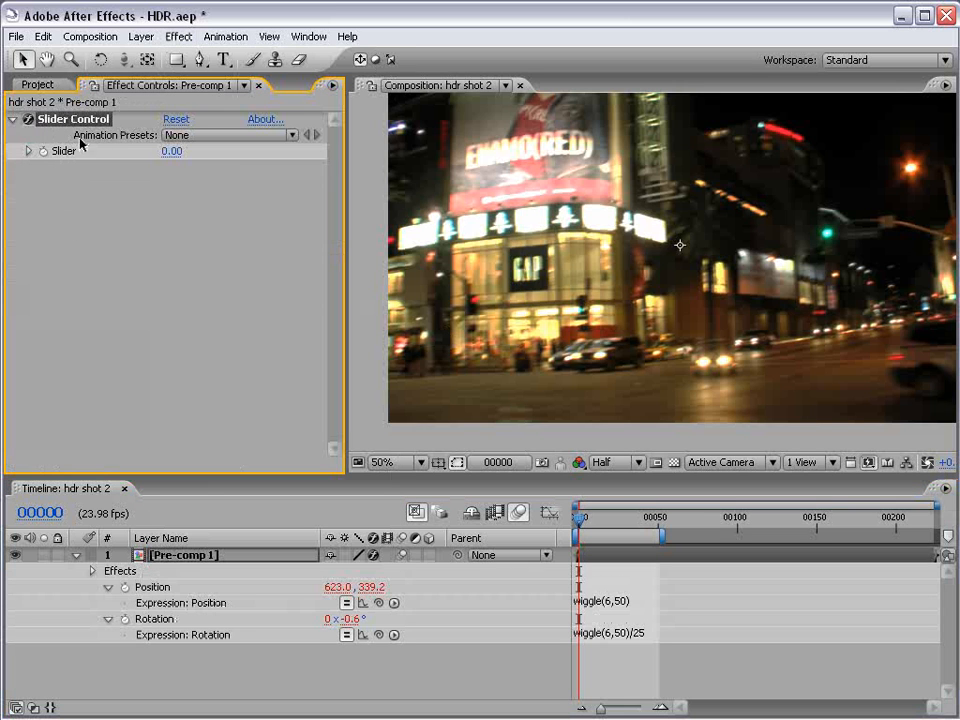
# Replace the amount 50 in the Position wiggle with a link to the Slider Control's Slider.
pyautogui.click(611, 603)
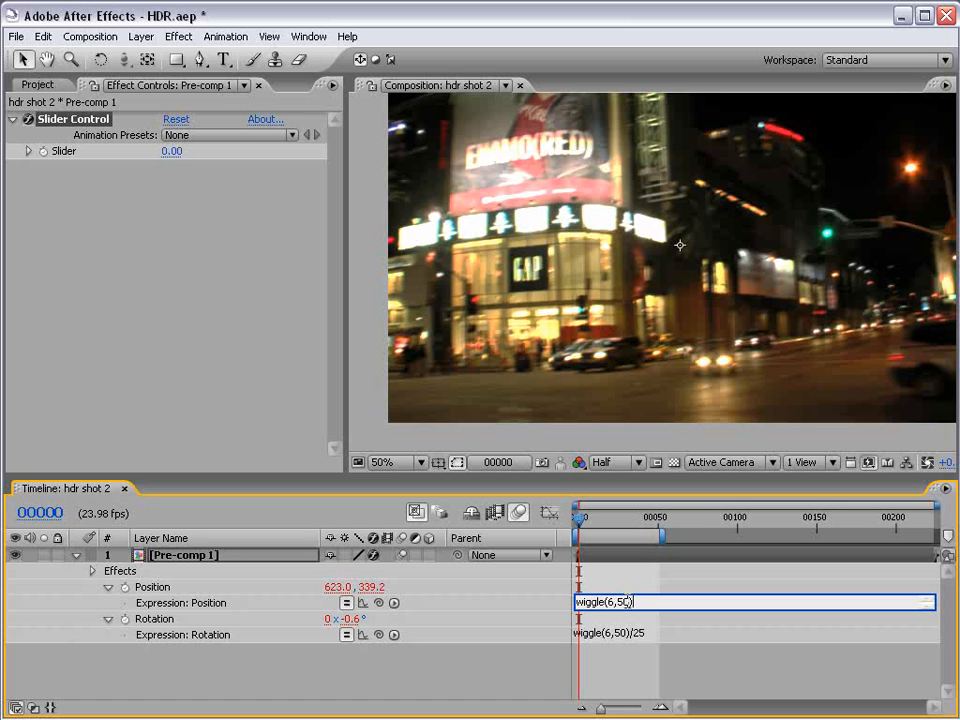
pyautogui.press('BackSpace')
pyautogui.press('BackSpace')
pyautogui.moveTo(379, 603); pyautogui.dragTo(68, 155)
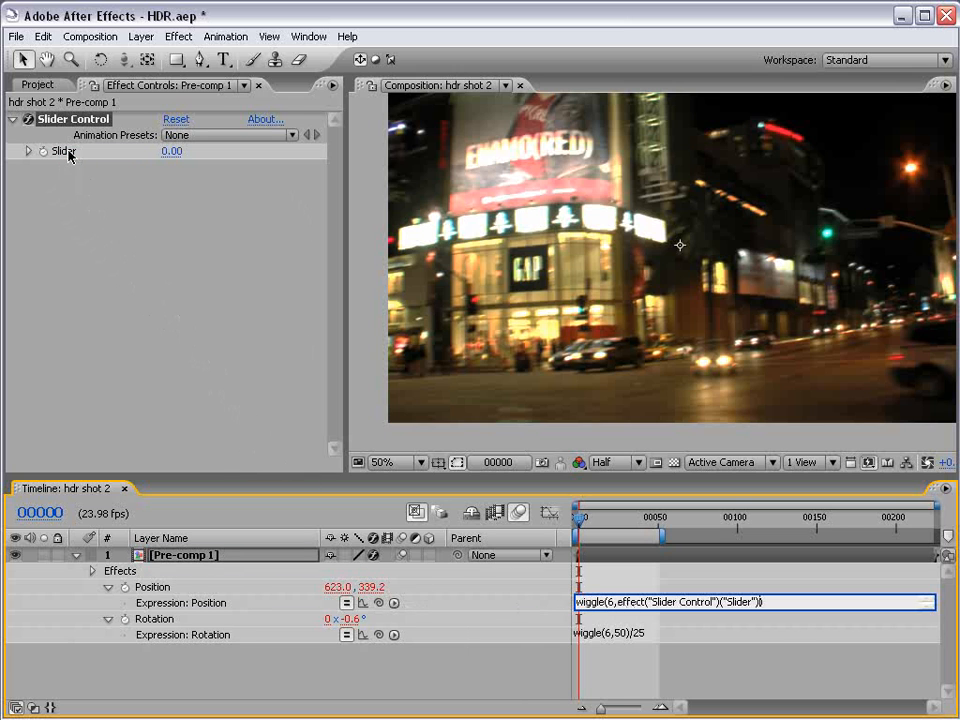
# Link the amount in the Rotation wiggle to the same Slider, keeping the division by 25, and scrub to frame 21.
pyautogui.click(629, 634)
pyautogui.moveTo(630, 633); pyautogui.dragTo(618, 633)
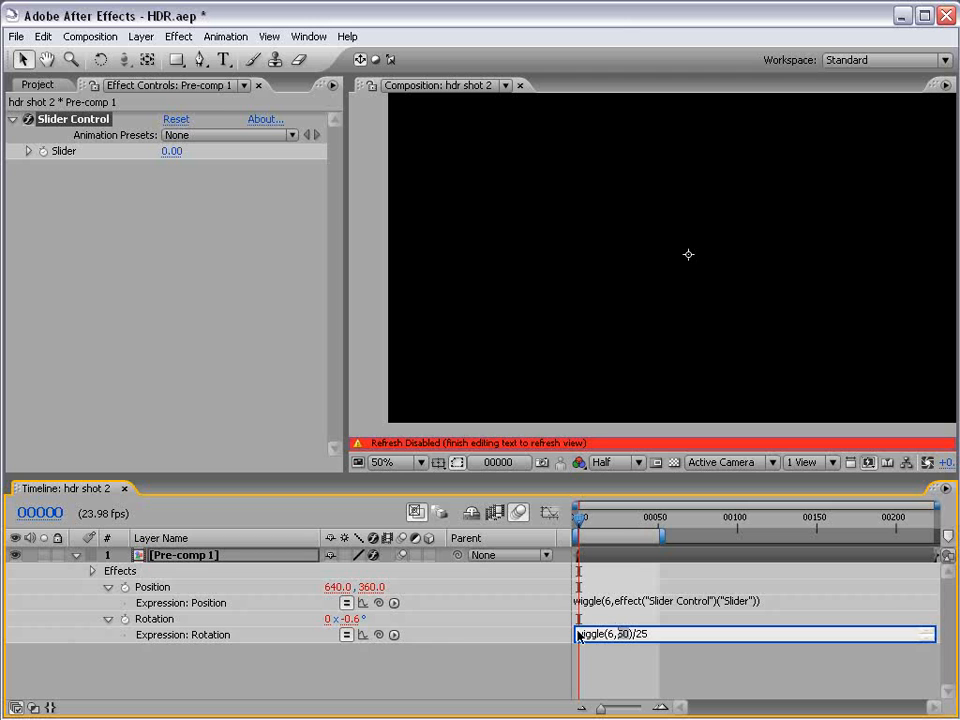
pyautogui.moveTo(379, 635); pyautogui.dragTo(72, 154)
pyautogui.click(643, 677)
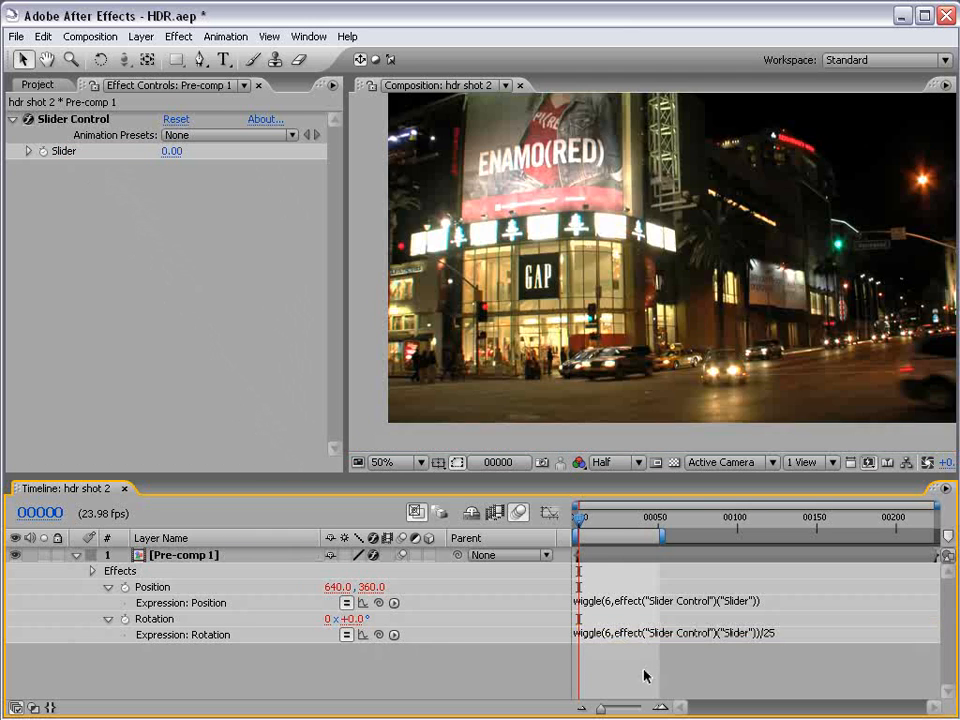
pyautogui.click(592, 527)
pyautogui.moveTo(592, 527); pyautogui.dragTo(613, 530)
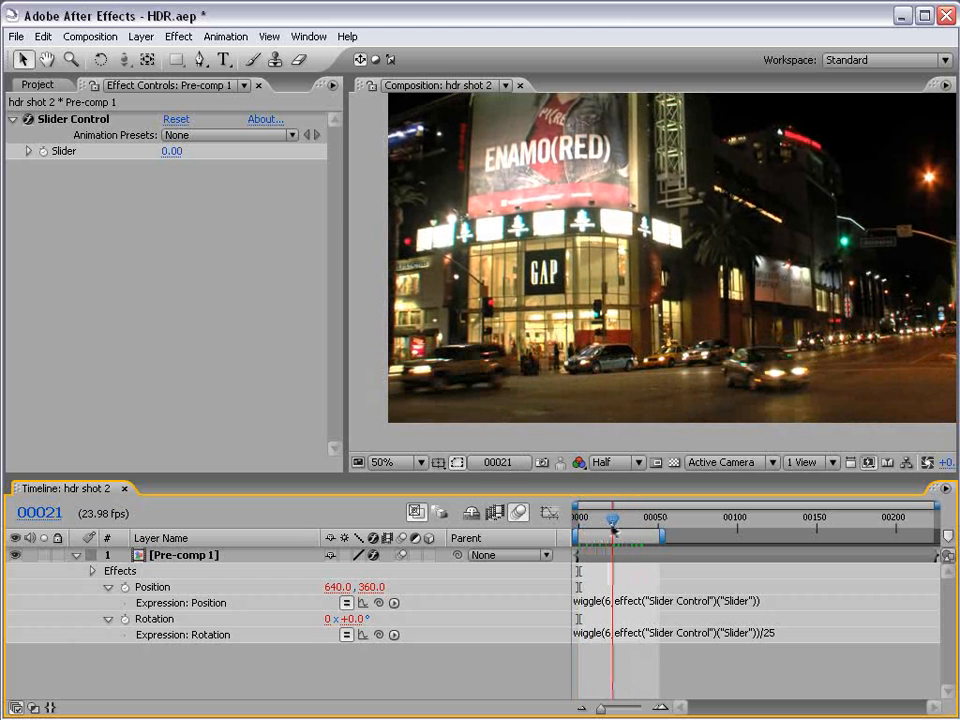
# Rename the Slider Control effect as Amount2ShakeIT.
pyautogui.click(69, 122)
pyautogui.press('Return')
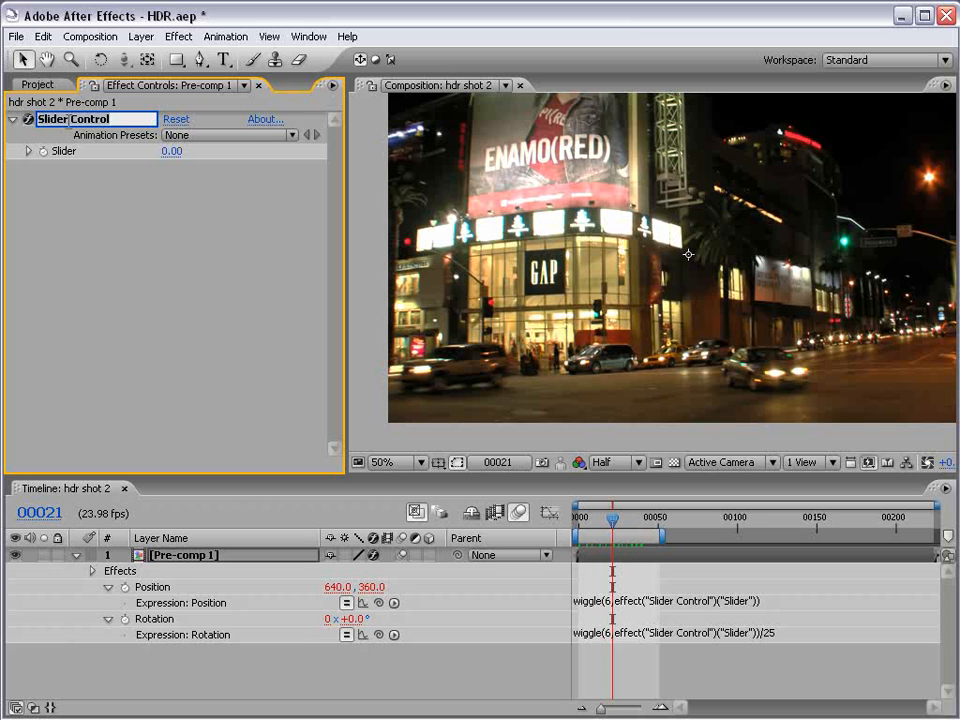
pyautogui.write('Am')
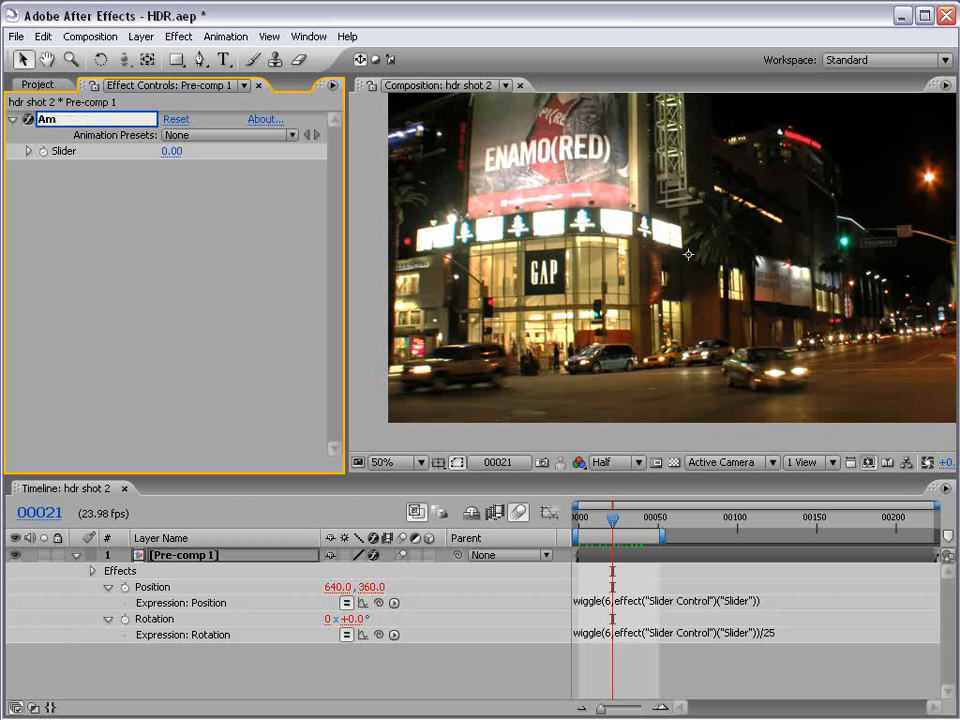
pyautogui.write('ount2ShakeIT')
pyautogui.click(396, 655)
# Keyframe the Amount2ShakeIT Slider at 0 on frame 7 and at 60 on frame 12, with its keyframes revealed in the timeline.
pyautogui.moveTo(605, 525); pyautogui.dragTo(578, 530)
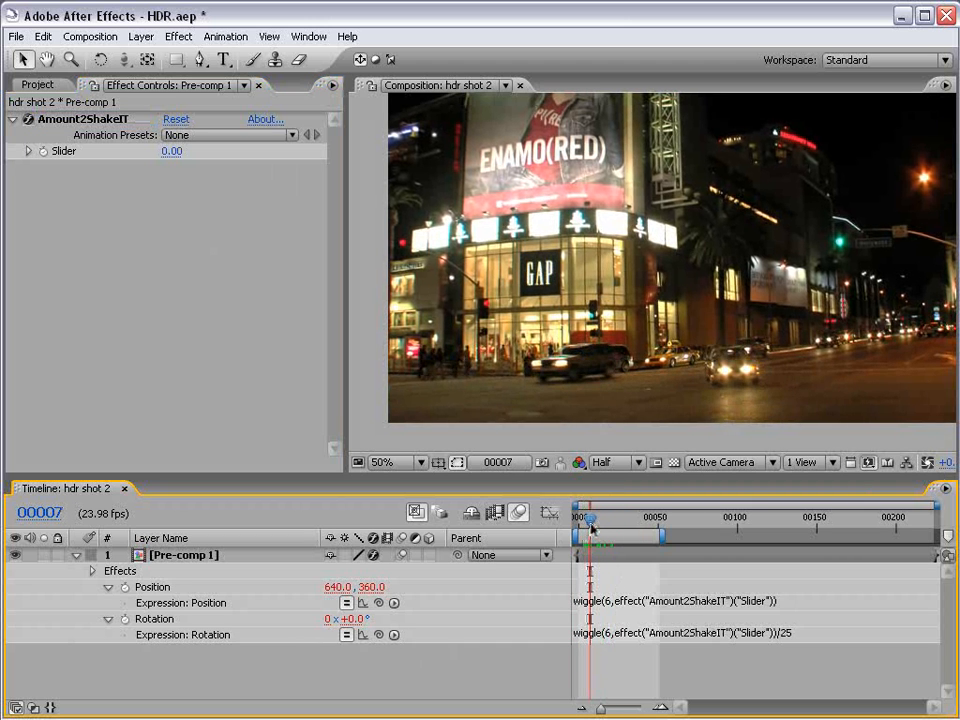
pyautogui.click(44, 157)
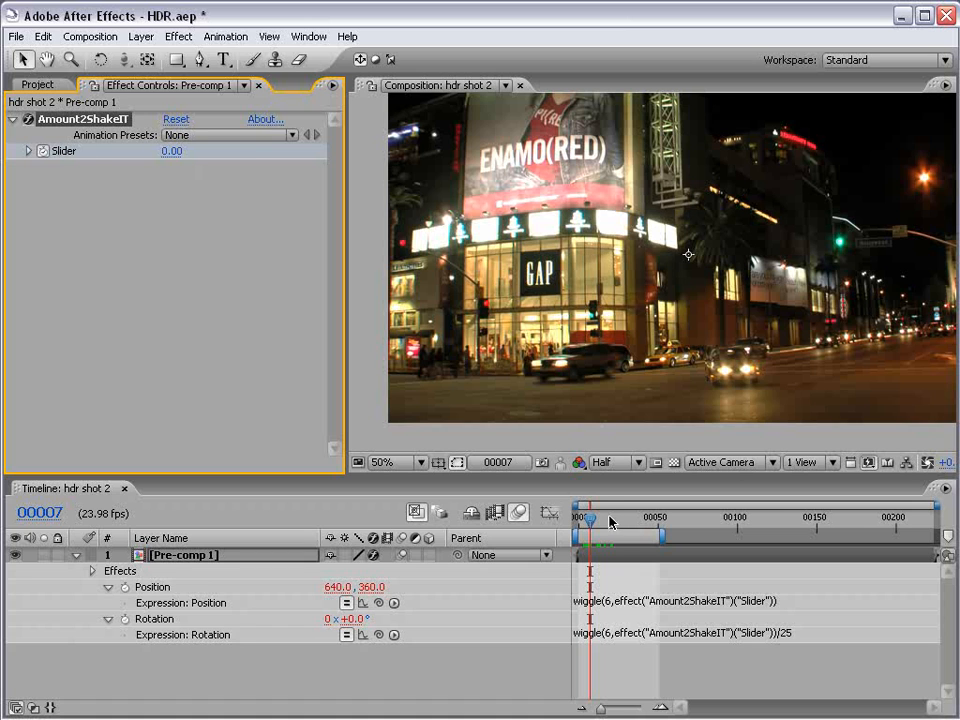
pyautogui.moveTo(591, 521); pyautogui.dragTo(598, 521)
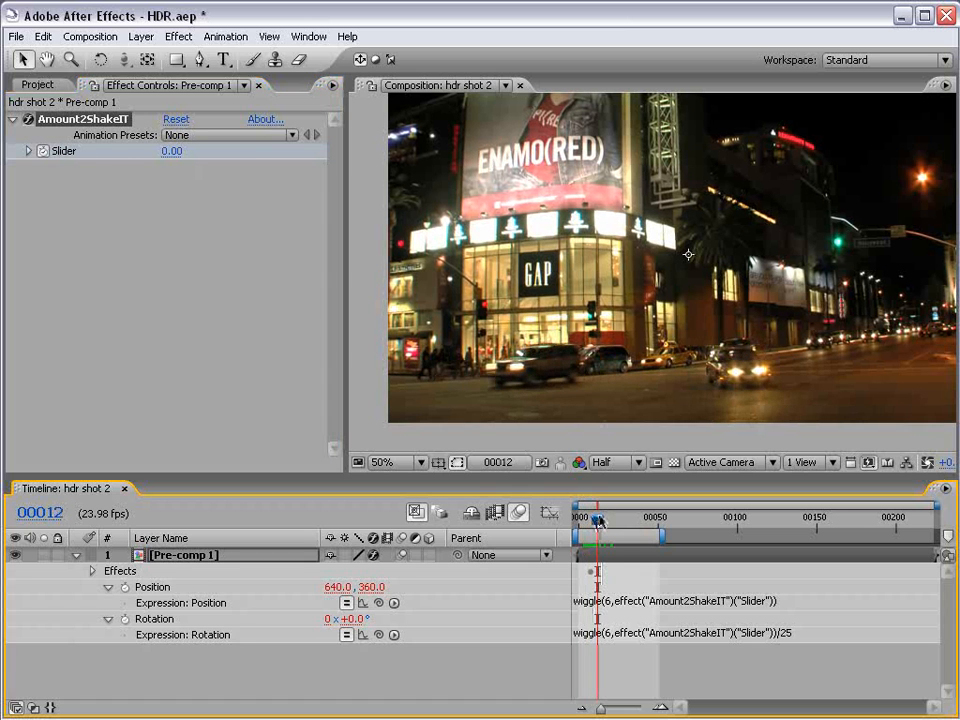
pyautogui.press('u')
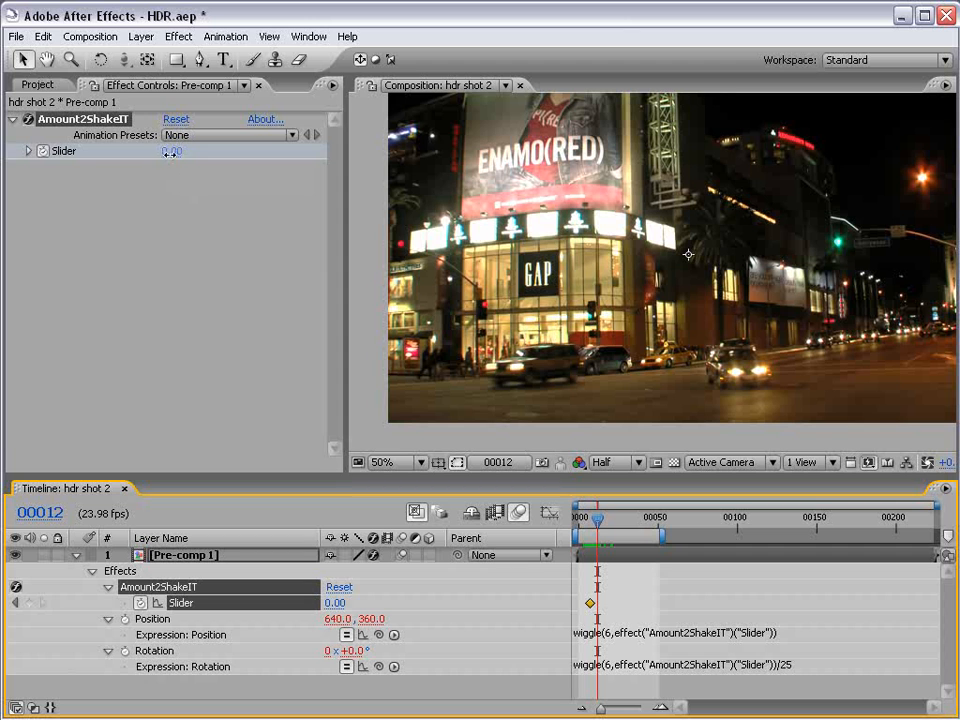
pyautogui.click(170, 153)
pyautogui.write('60')
pyautogui.press('Return')
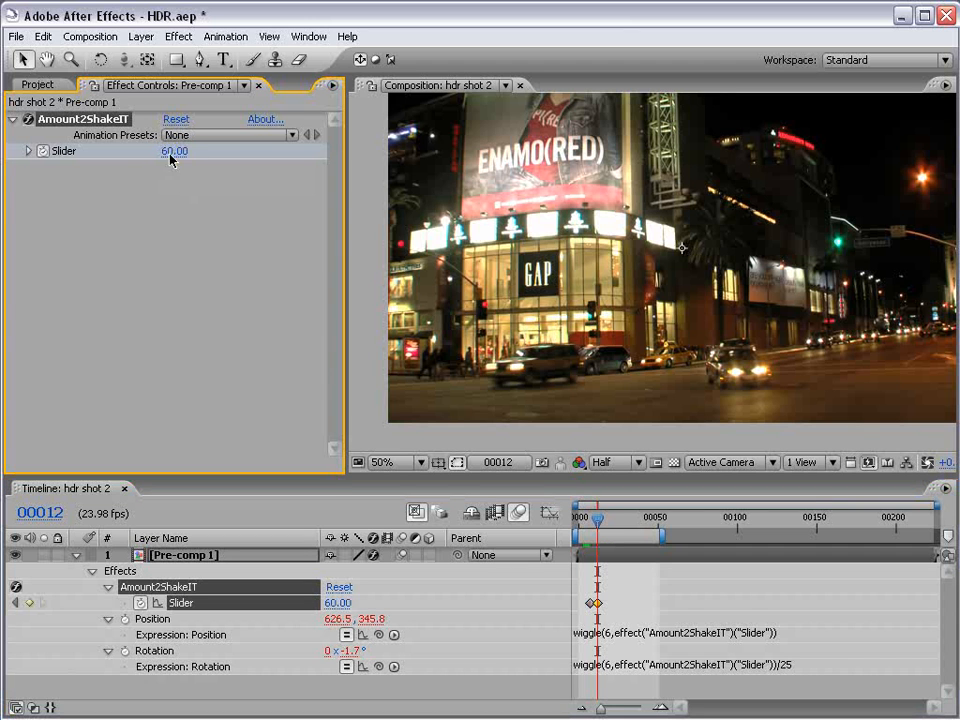
# Keyframe the Slider at 75 on frame 25 and at 0 on frame 33, and preview the shake.
pyautogui.moveTo(610, 524); pyautogui.dragTo(619, 522)
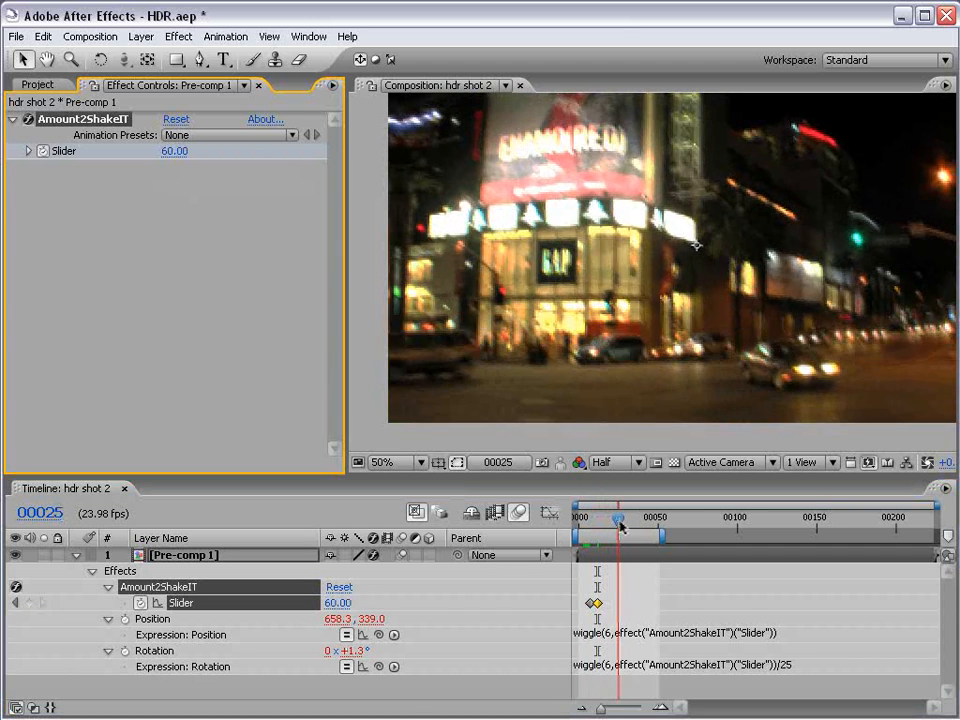
pyautogui.moveTo(170, 152); pyautogui.dragTo(186, 150)
pyautogui.moveTo(620, 524); pyautogui.dragTo(630, 522)
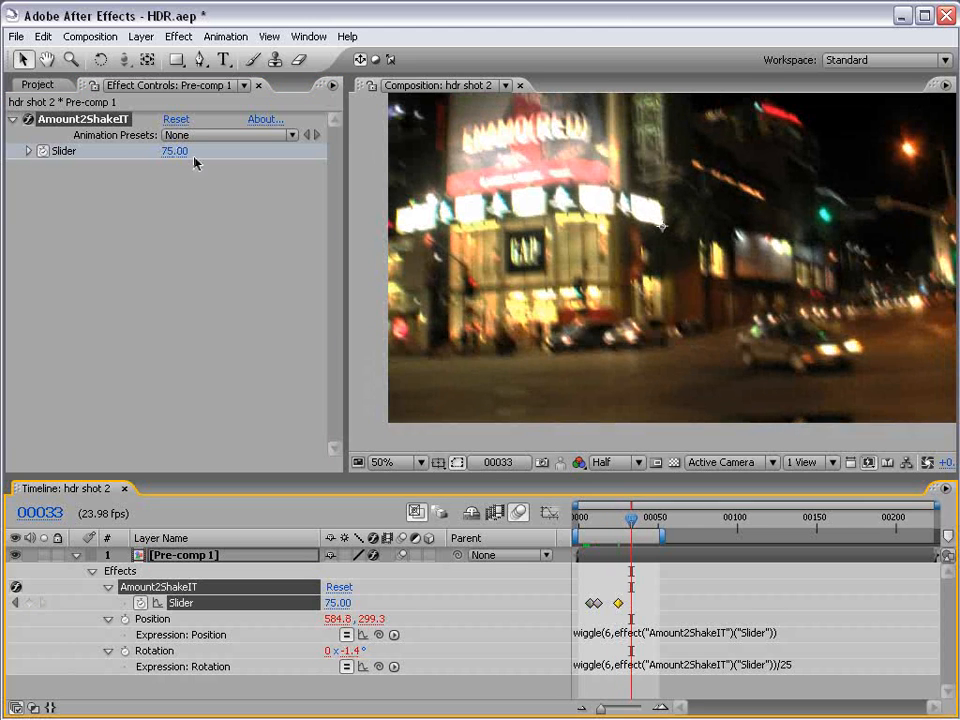
pyautogui.click(176, 151)
pyautogui.write('0')
pyautogui.press('Return')
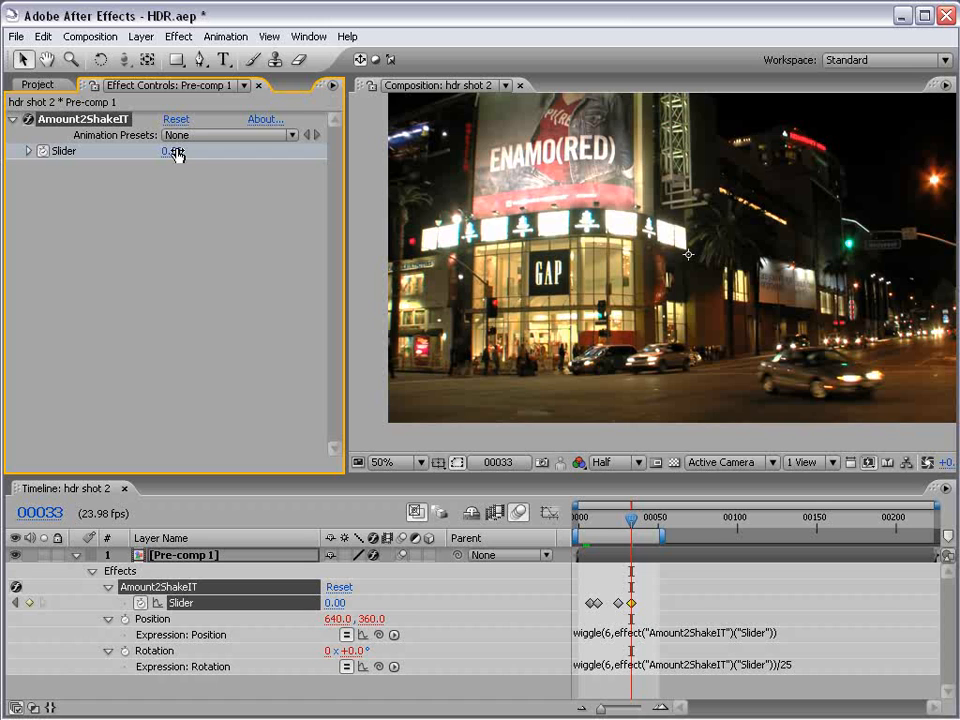
pyautogui.press('KP_0')
# Extend the work area to about frame 106 and spread the last three Slider keyframes to about frames 23, 69 and 89.
pyautogui.moveTo(667, 535); pyautogui.dragTo(748, 535)
pyautogui.click(678, 603)
pyautogui.moveTo(676, 585); pyautogui.dragTo(646, 604)
pyautogui.moveTo(673, 590)
pyautogui.mouseDown()
pyautogui.moveTo(619, 611)
pyautogui.moveTo(661, 604)
pyautogui.mouseUp()
pyautogui.click(643, 604)
pyautogui.moveTo(601, 603); pyautogui.dragTo(616, 604)
pyautogui.click(682, 605)
pyautogui.moveTo(679, 603); pyautogui.dragTo(656, 608)
pyautogui.moveTo(661, 604); pyautogui.dragTo(688, 604)
# Move the last two Slider keyframes earlier to about frames 51 and 71, and end the work area near frame 78.
pyautogui.moveTo(578, 520); pyautogui.dragTo(699, 522)
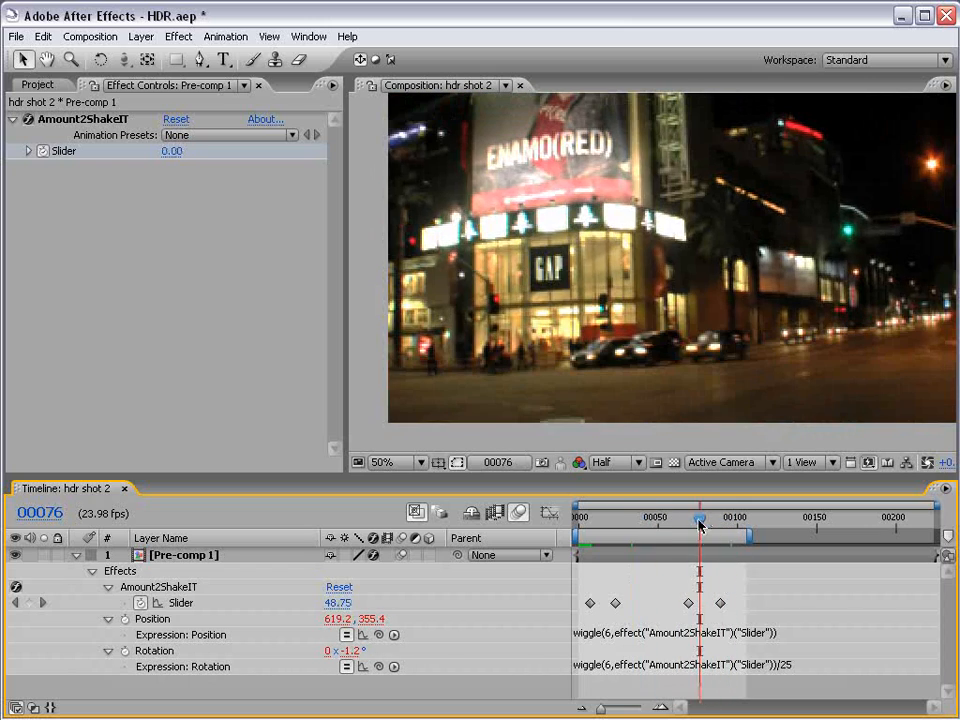
pyautogui.moveTo(732, 590); pyautogui.dragTo(658, 606)
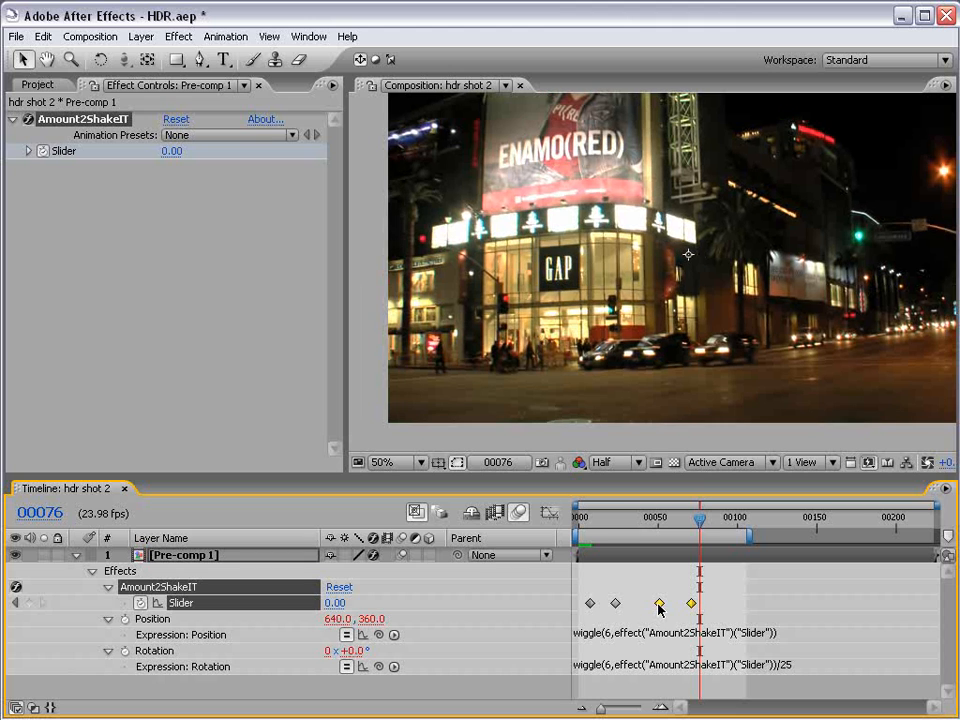
pyautogui.click(643, 517)
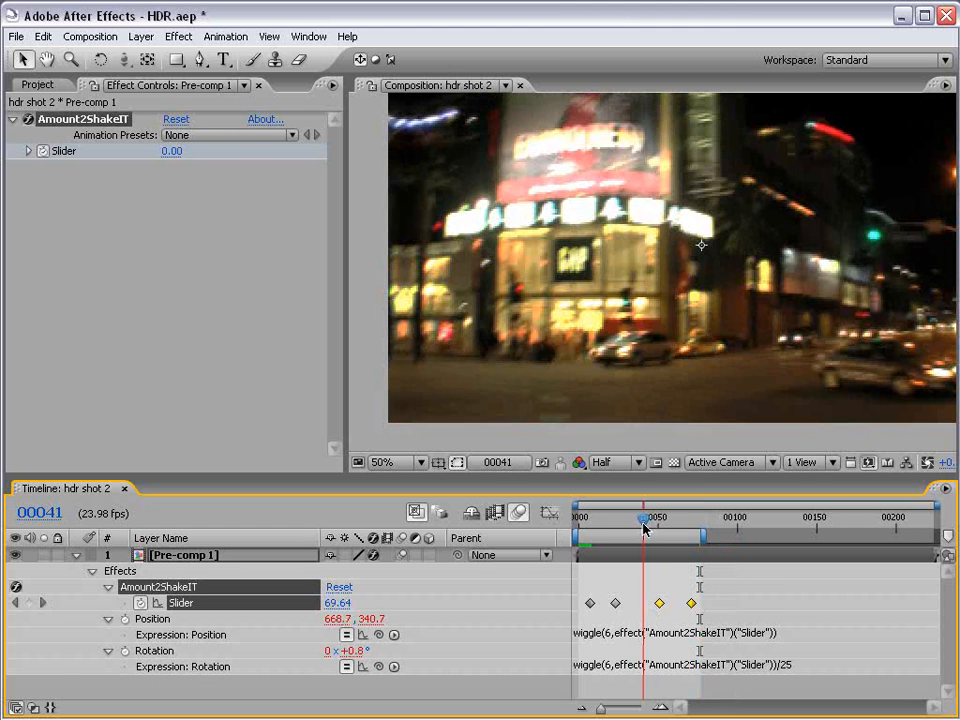
# Switch the project's colour depth to 8 bpc and preview how the motion-blurred highlights look.
pyautogui.click(37, 84)
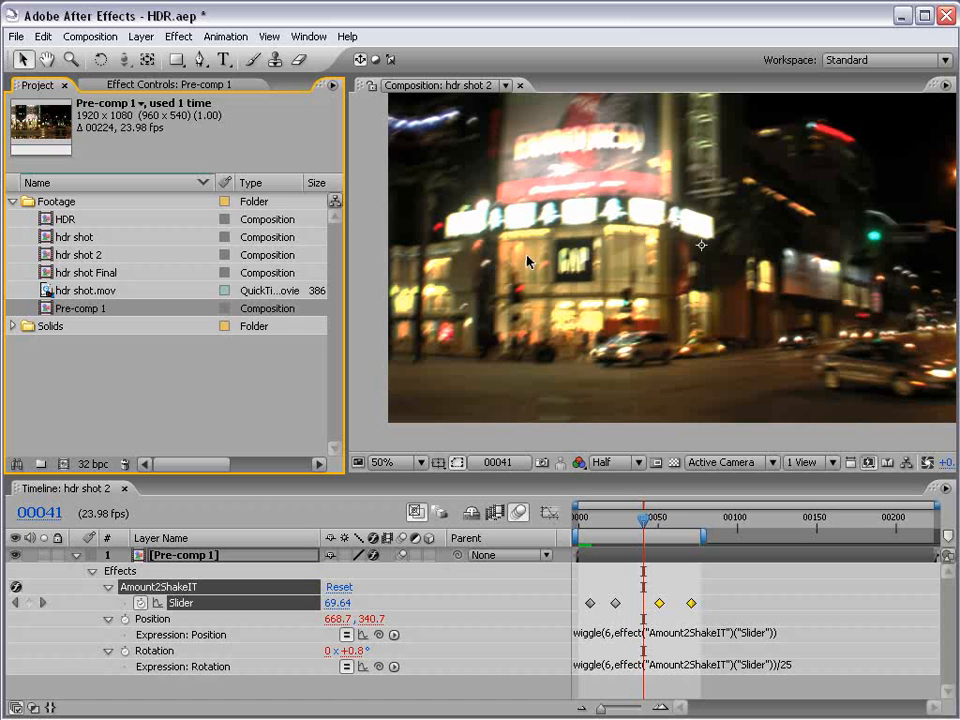
pyautogui.keyDown('alt'); pyautogui.click(95, 465); pyautogui.keyUp('alt')
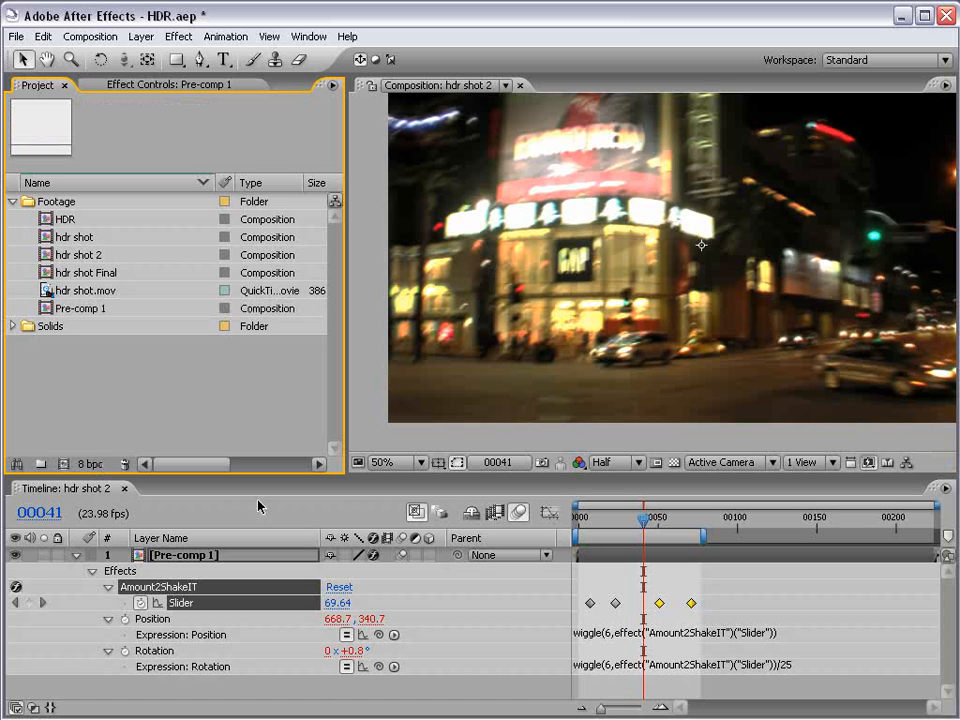
pyautogui.moveTo(643, 518); pyautogui.dragTo(606, 525)
pyautogui.press('KP_0')
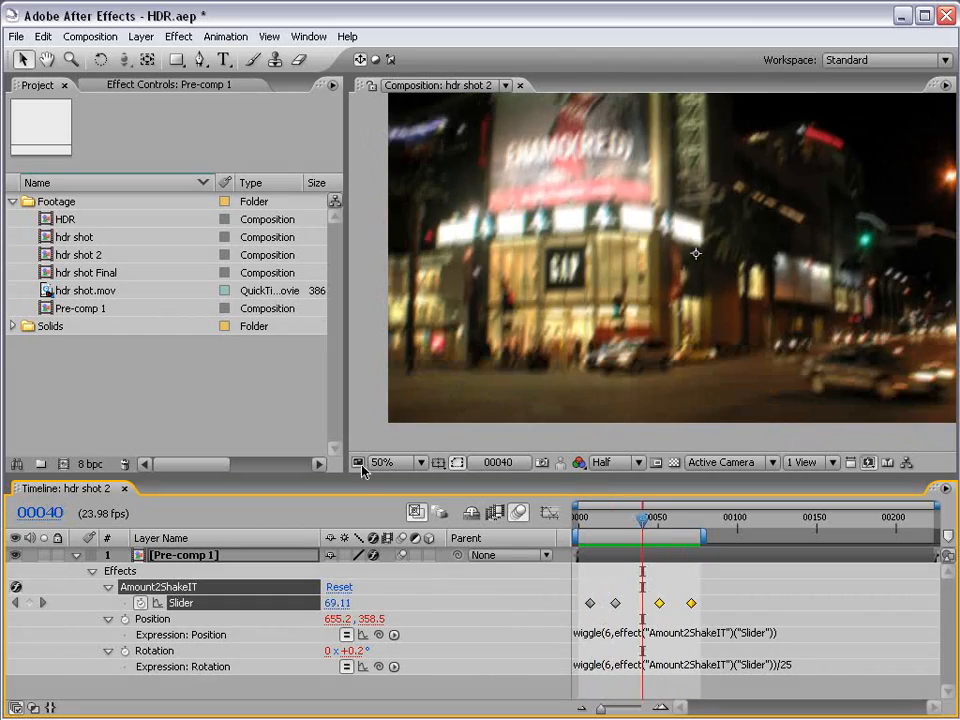
# Return the project to 32 bpc and examine the motion-blurred highlights at frame 40.
pyautogui.keyDown('alt'); pyautogui.click(92, 466); pyautogui.keyUp('alt')
pyautogui.keyDown('alt'); pyautogui.click(92, 466); pyautogui.keyUp('alt')
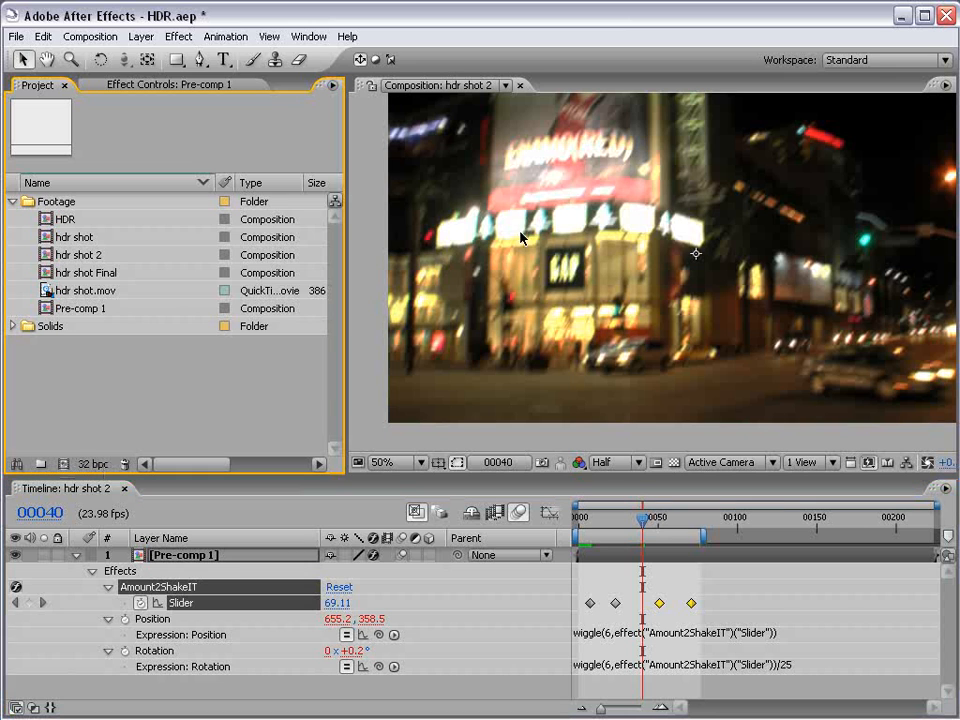
pyautogui.press('space')
pyautogui.moveTo(762, 259); pyautogui.dragTo(732, 279)
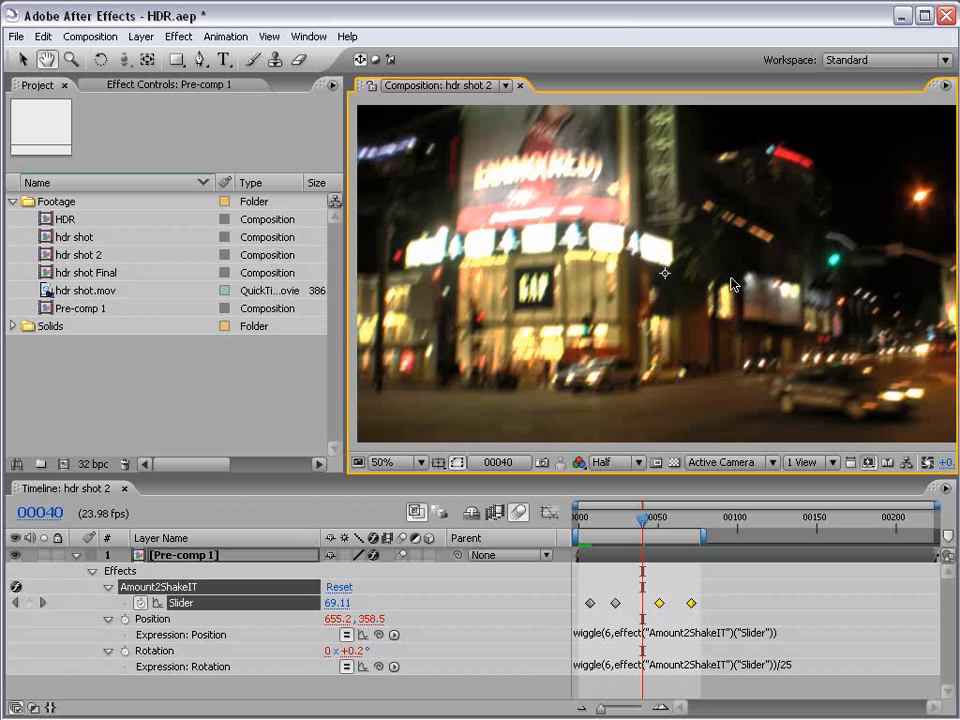
pyautogui.press('v')
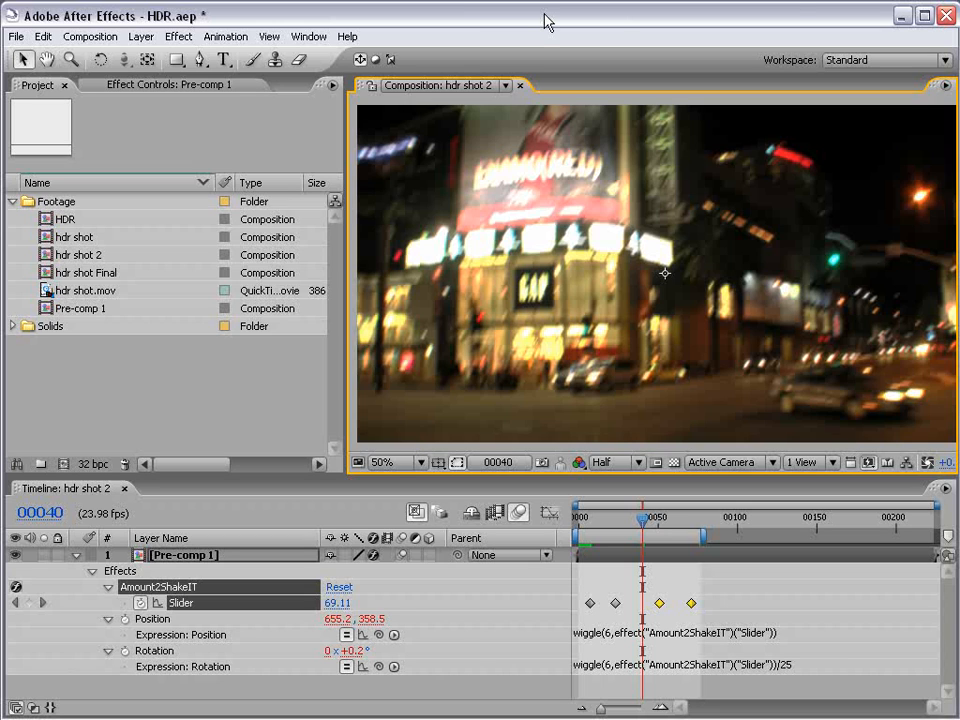